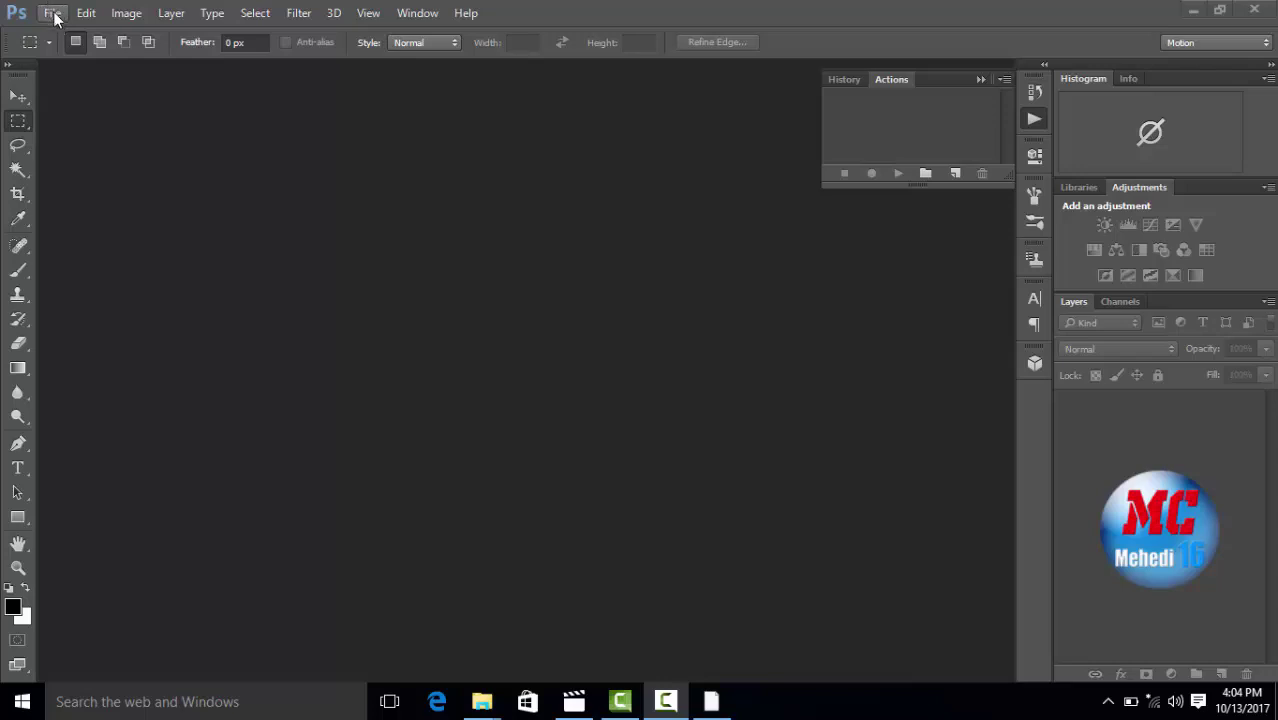
Open 3.jpg from the Desktop, the portrait of the boy in the red shirt
click(52, 14)
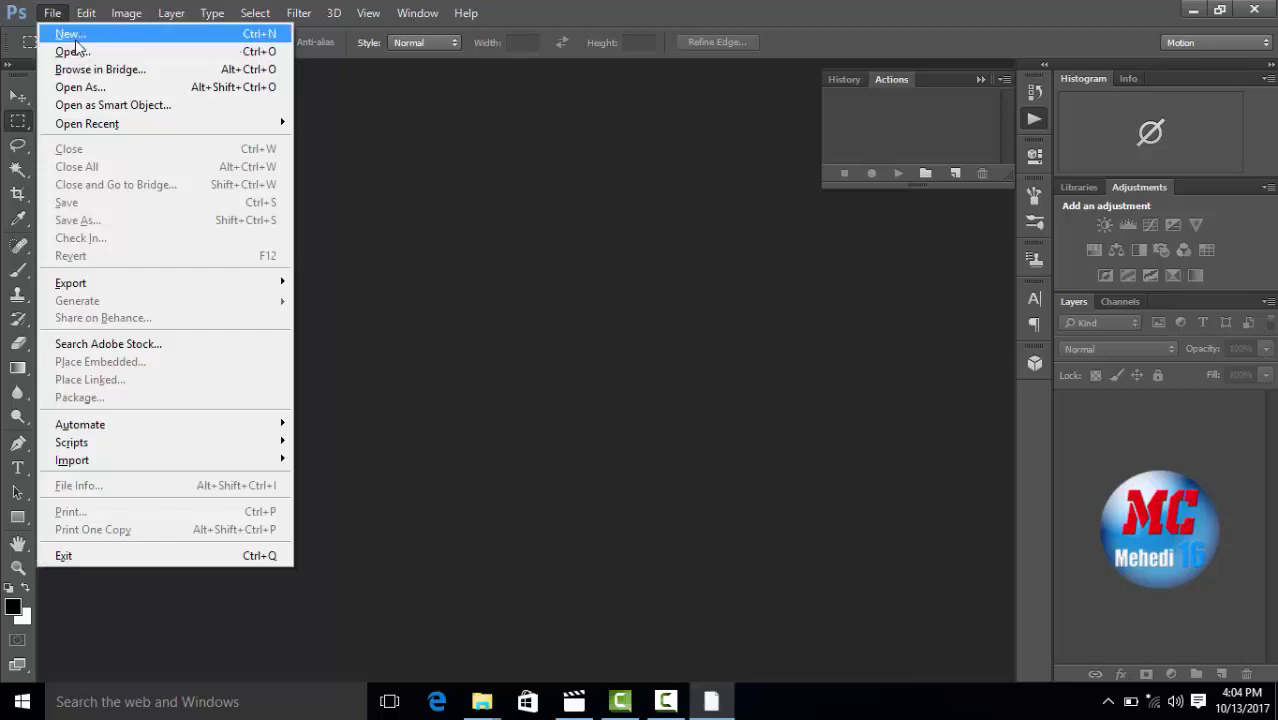
click(76, 52)
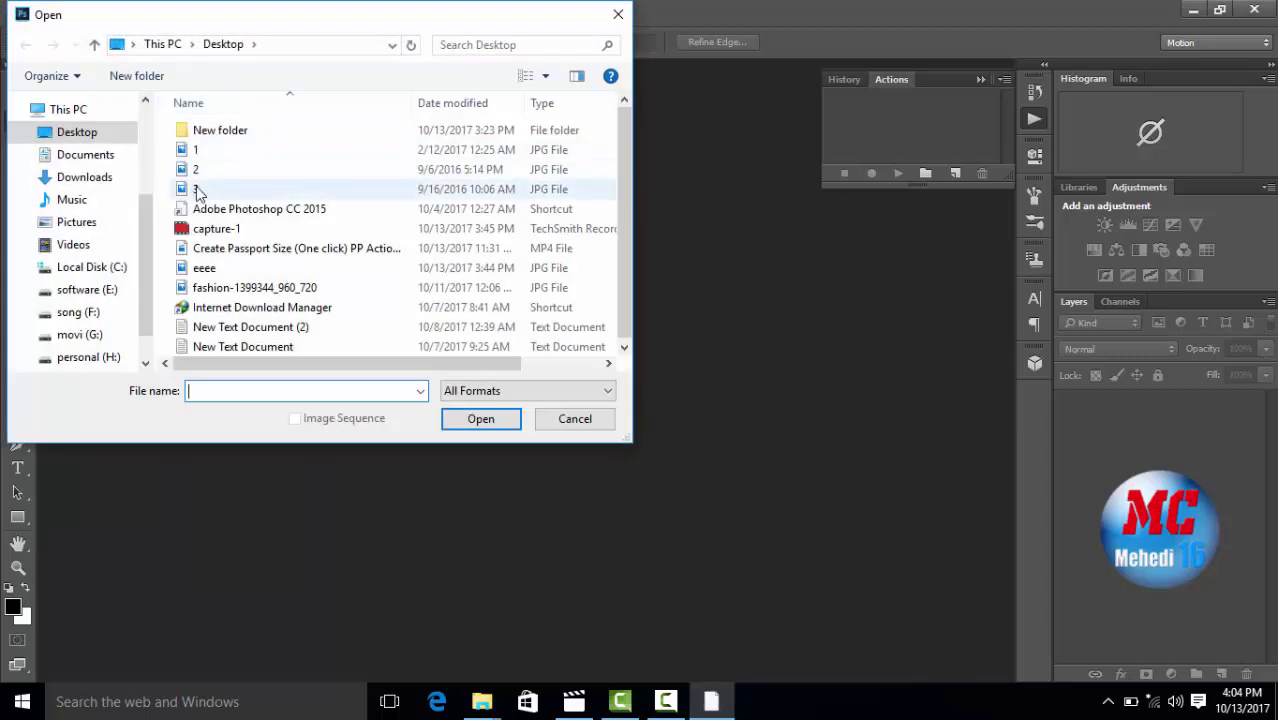
click(210, 189)
click(480, 423)
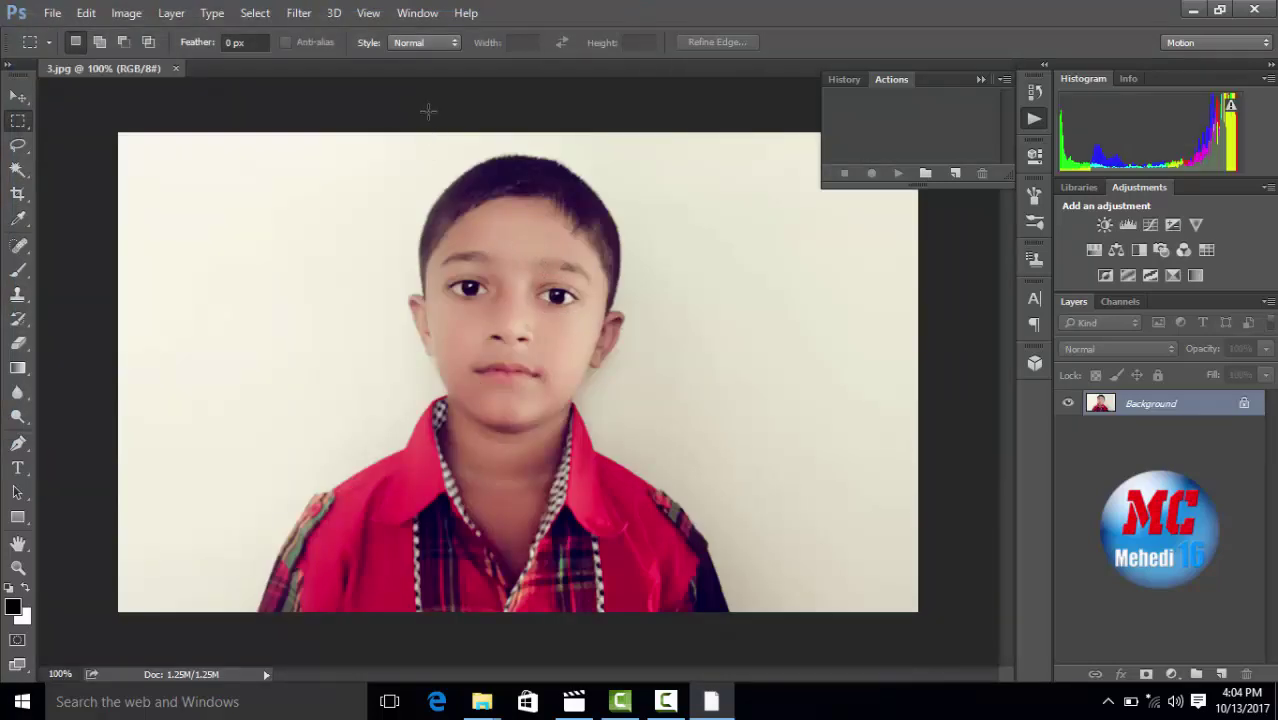
click(416, 13)
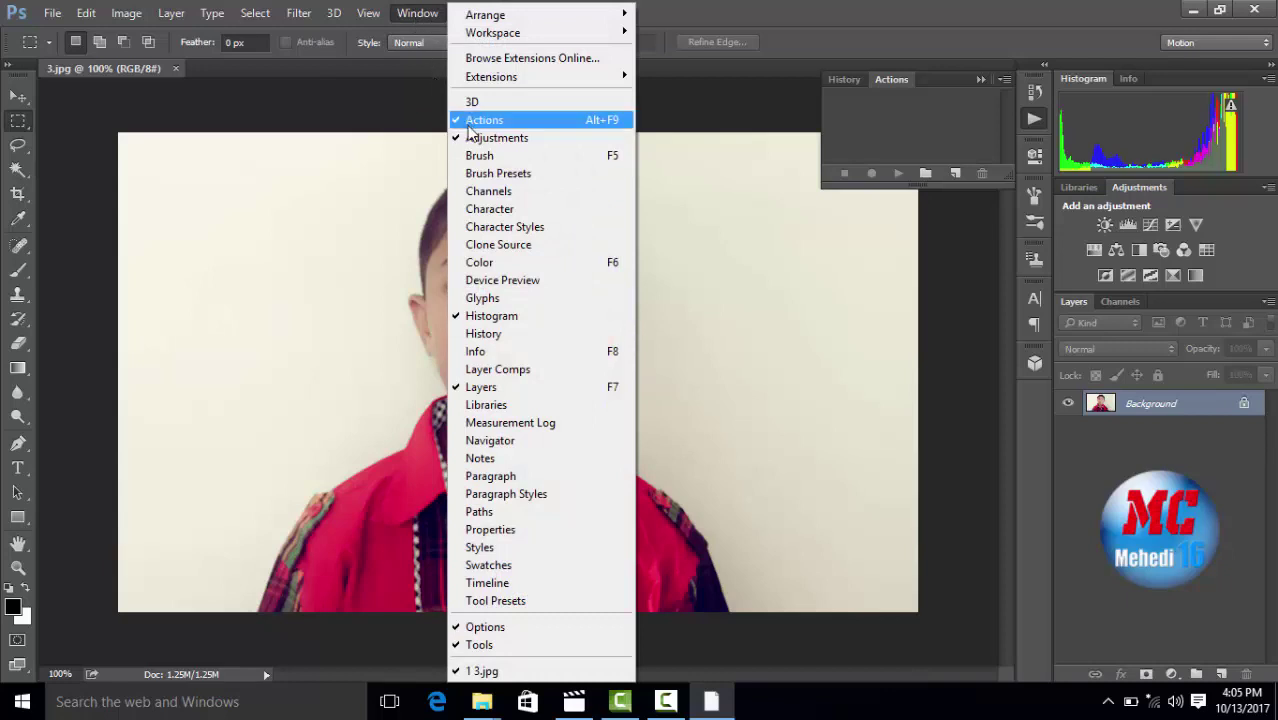
click(484, 120)
click(416, 13)
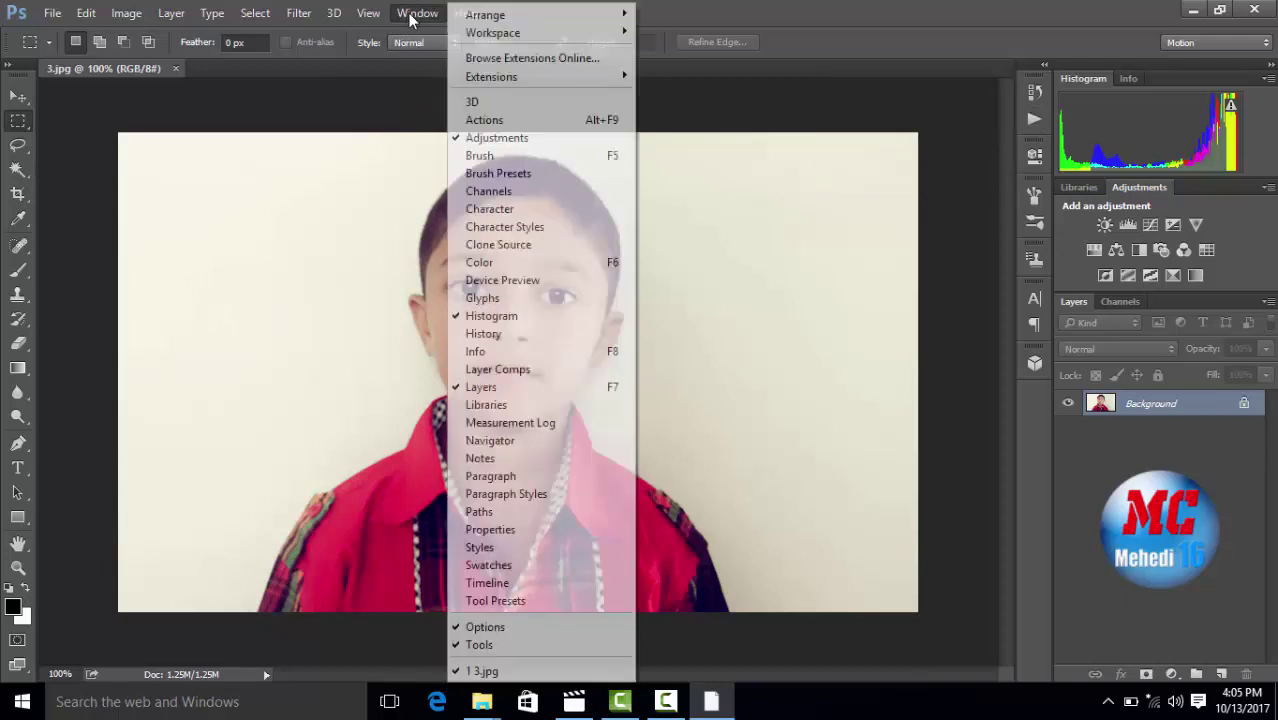
click(534, 121)
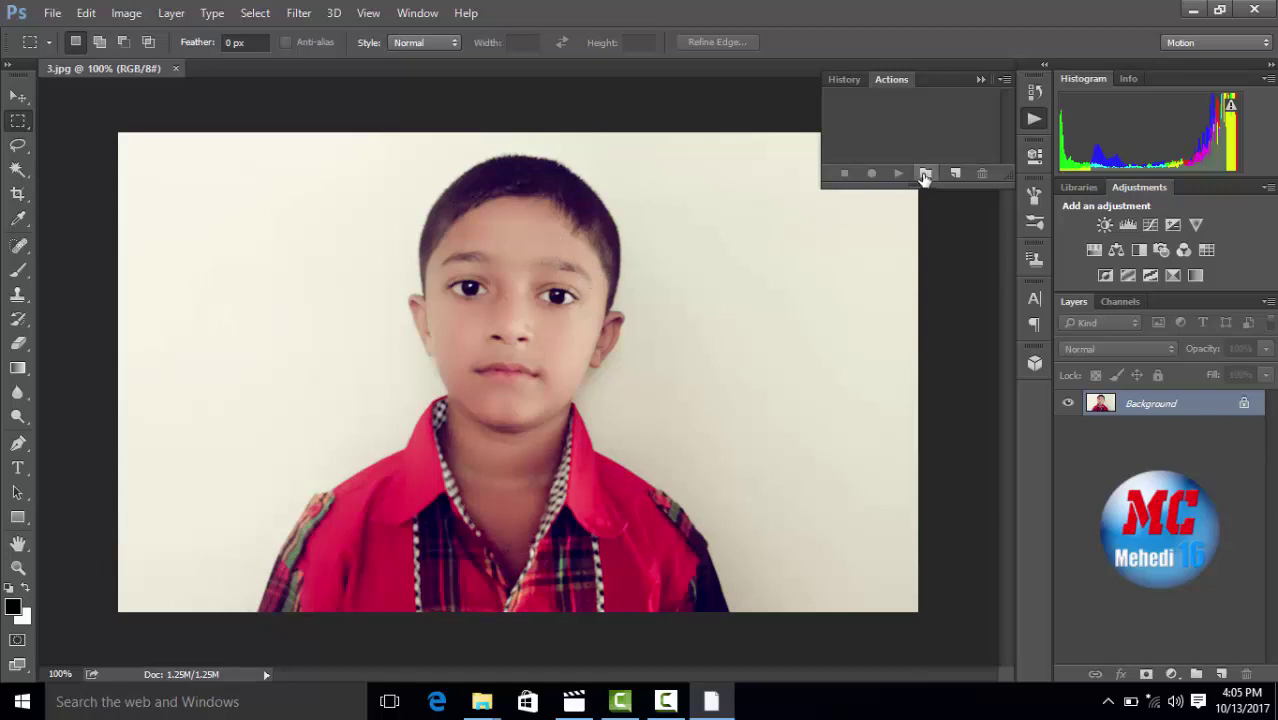
Add a 'passport' set in the Actions panel, then create Action 1 and start recording
click(925, 174)
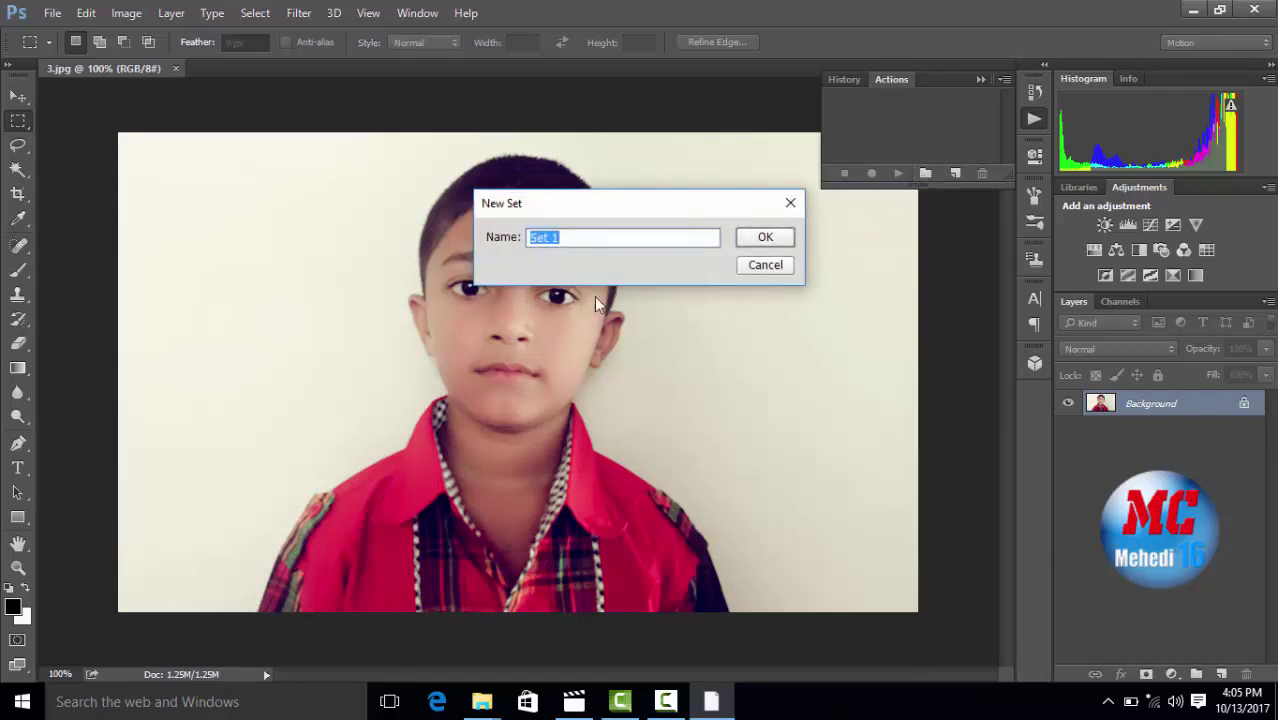
text(passport)
click(766, 244)
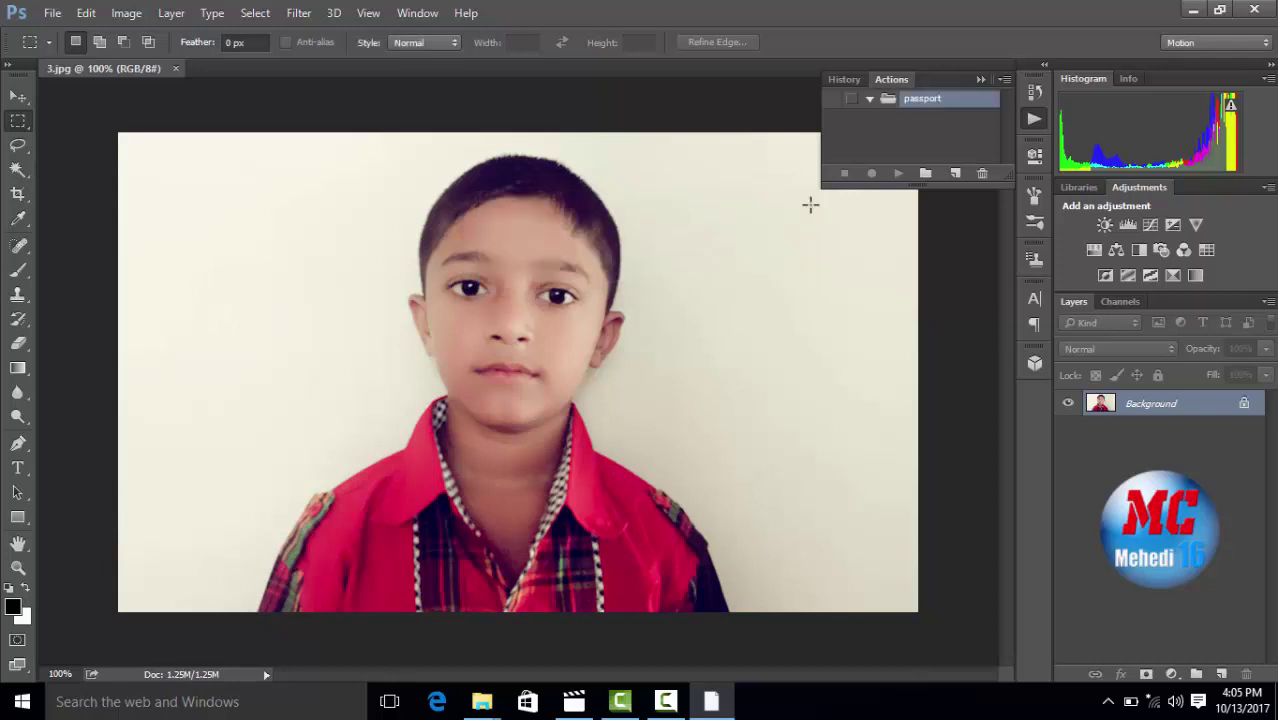
click(956, 175)
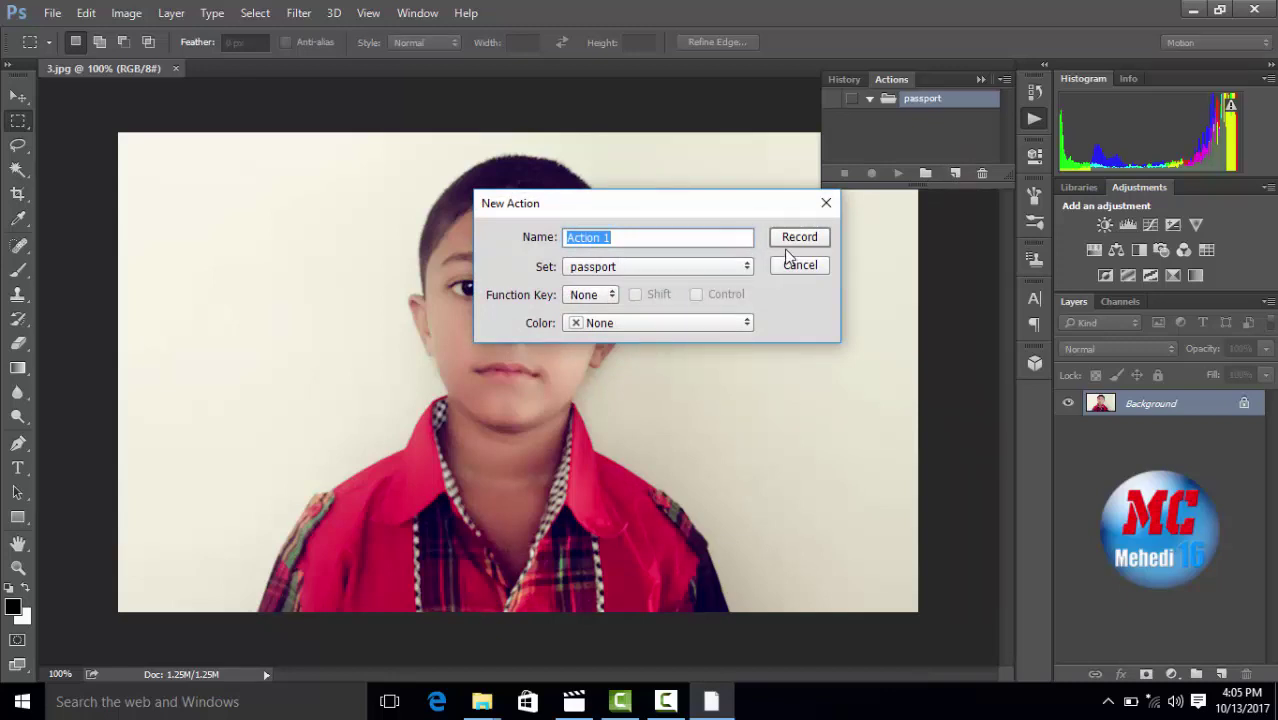
click(797, 240)
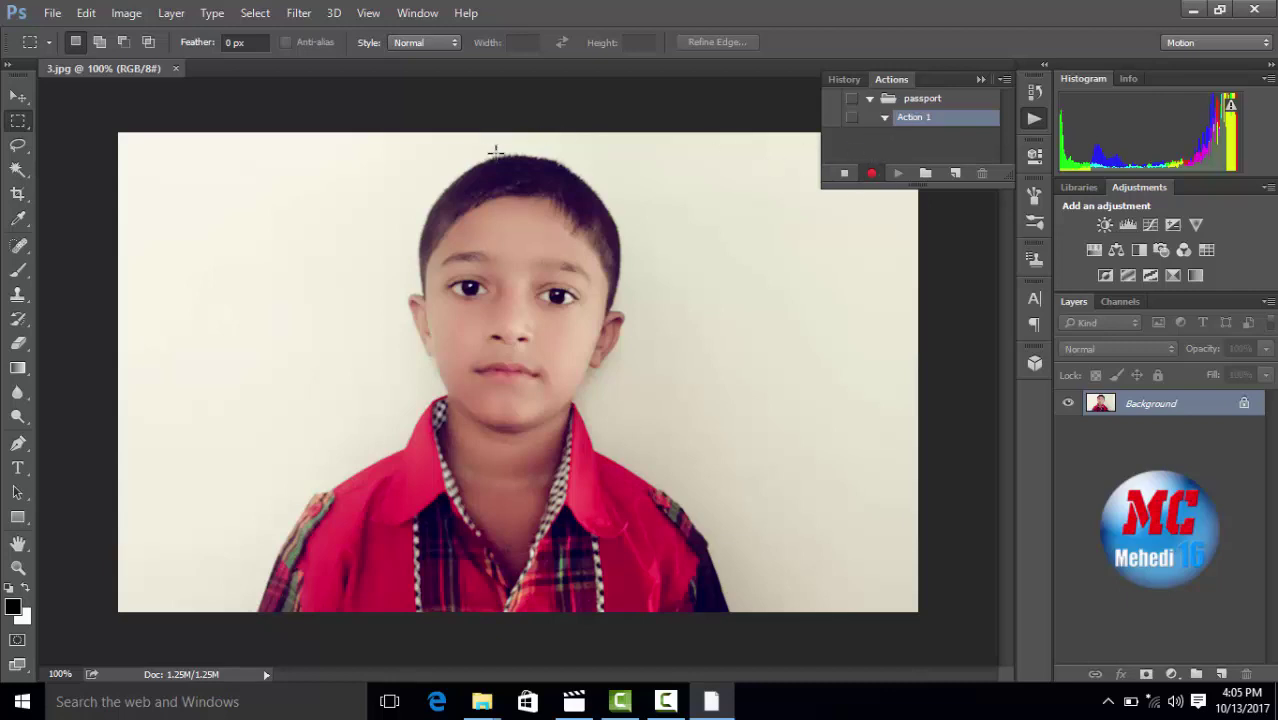
Crop the photo to a tight head-and-shoulders frame about 5.25 inches wide
click(18, 194)
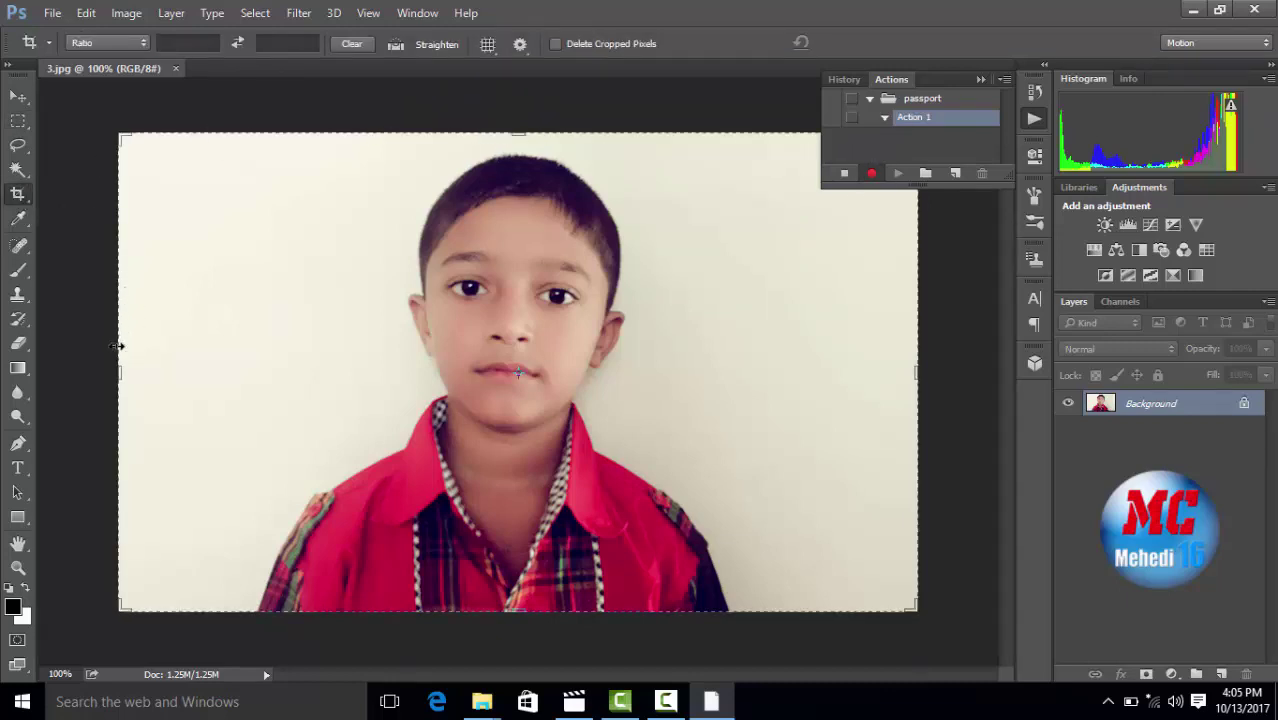
drag(118, 371, 240, 368)
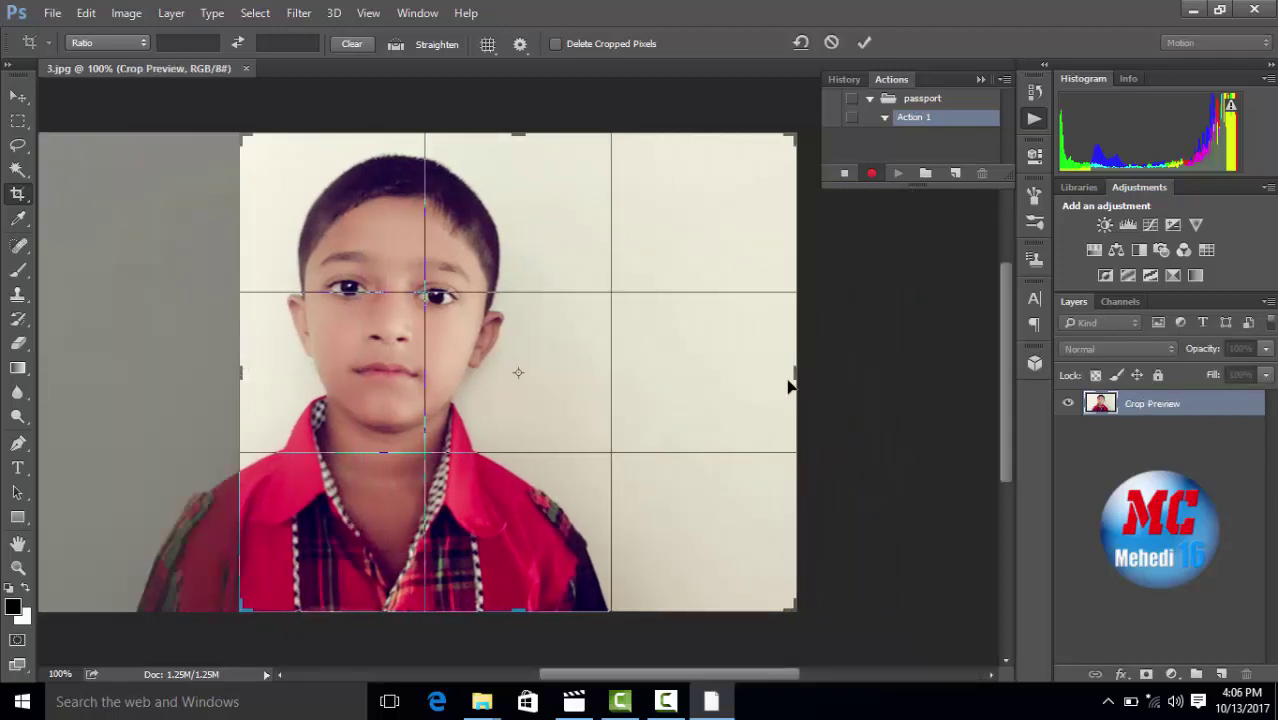
drag(788, 386, 676, 372)
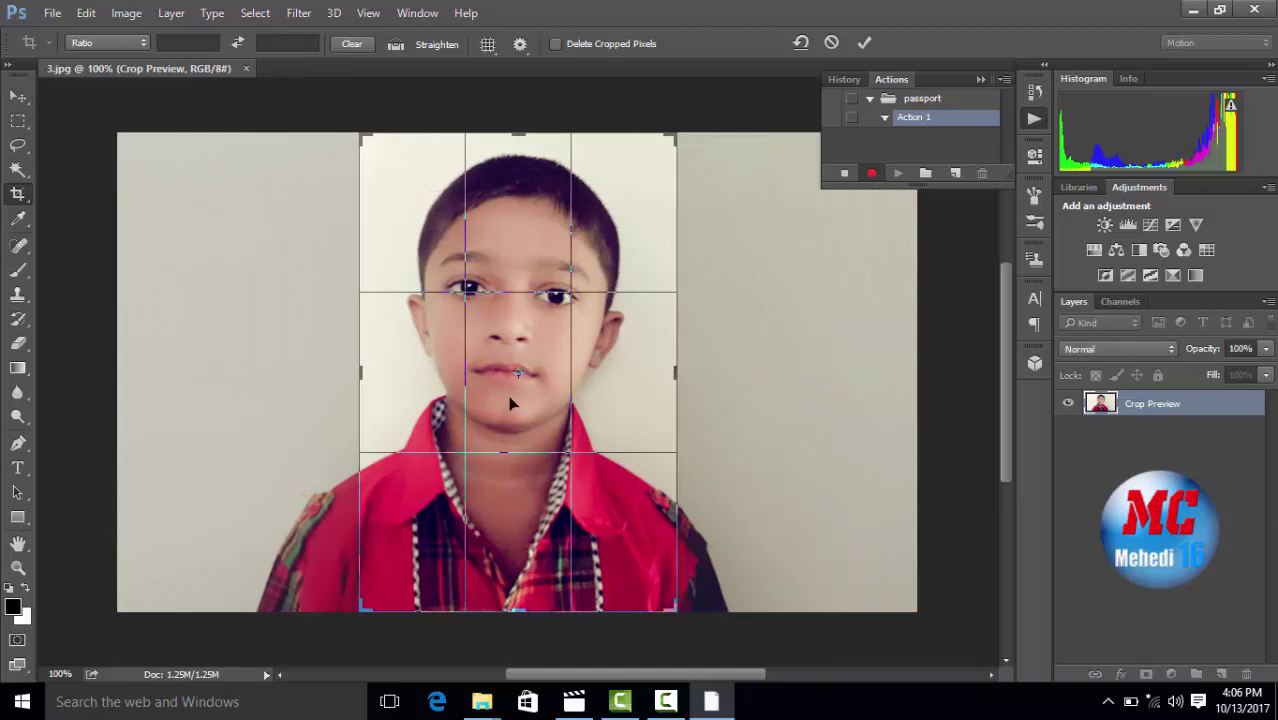
drag(359, 369, 343, 369)
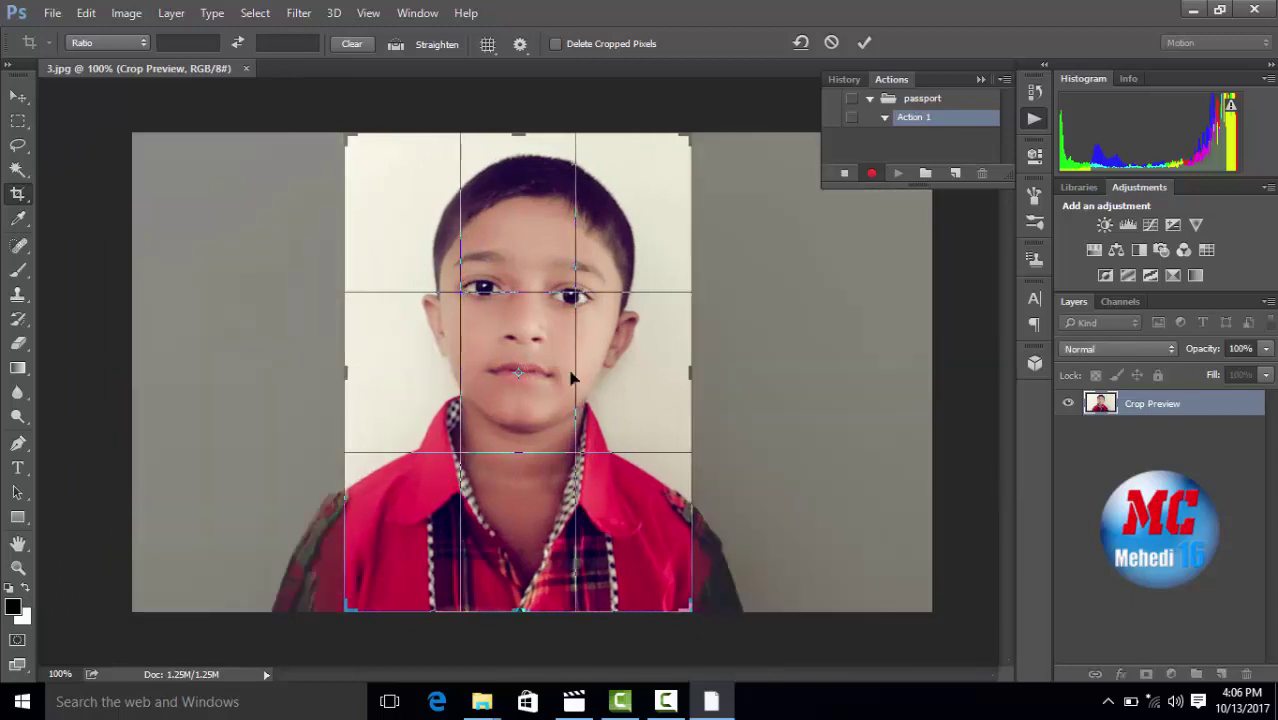
drag(685, 374, 694, 371)
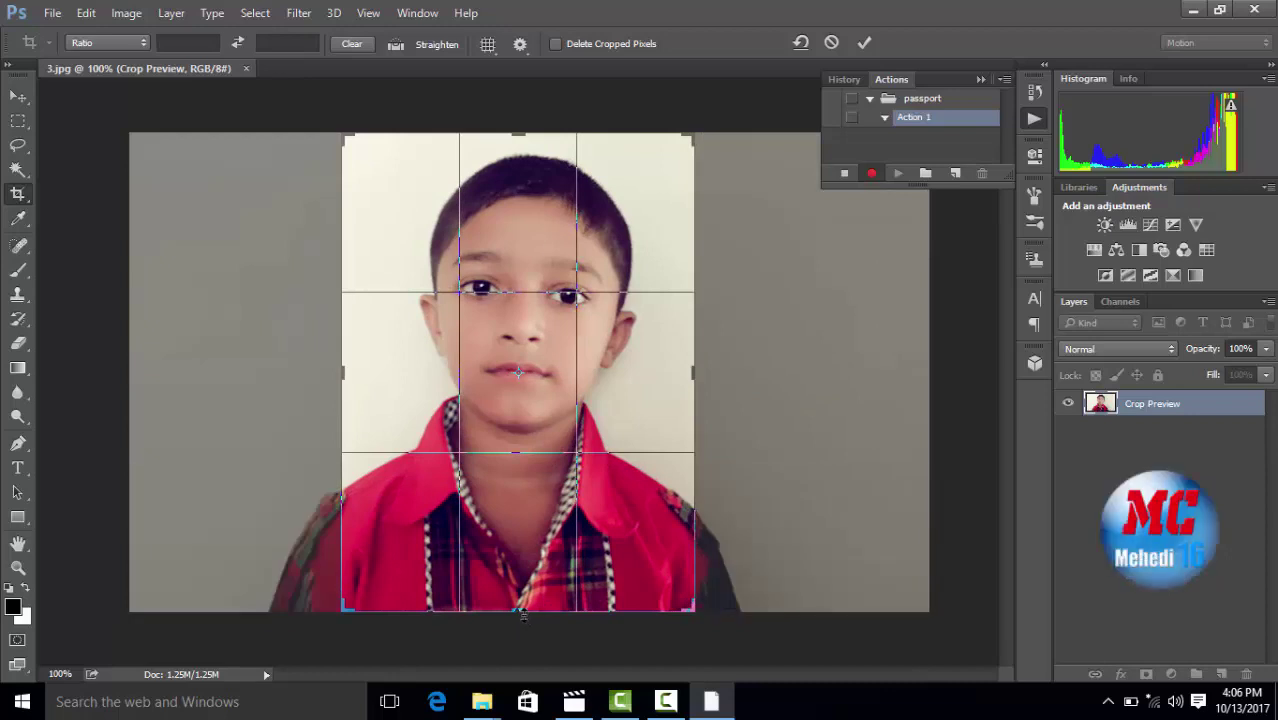
drag(522, 612, 518, 562)
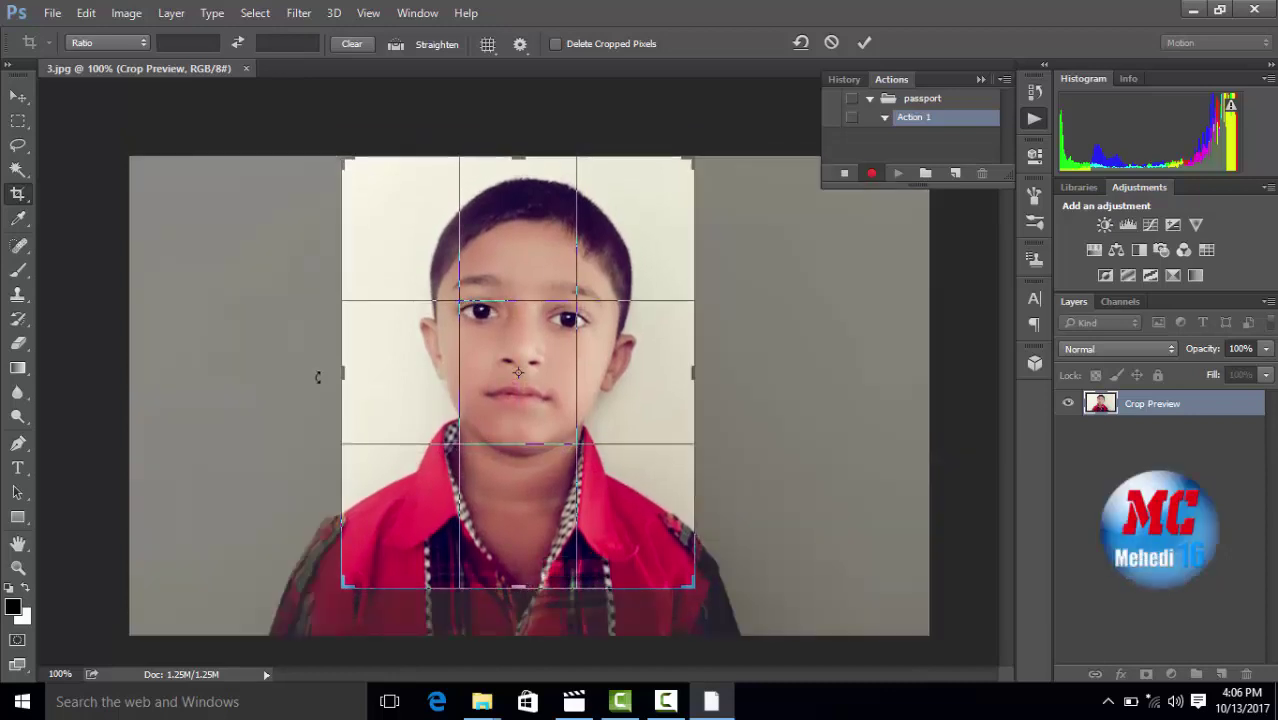
click(18, 96)
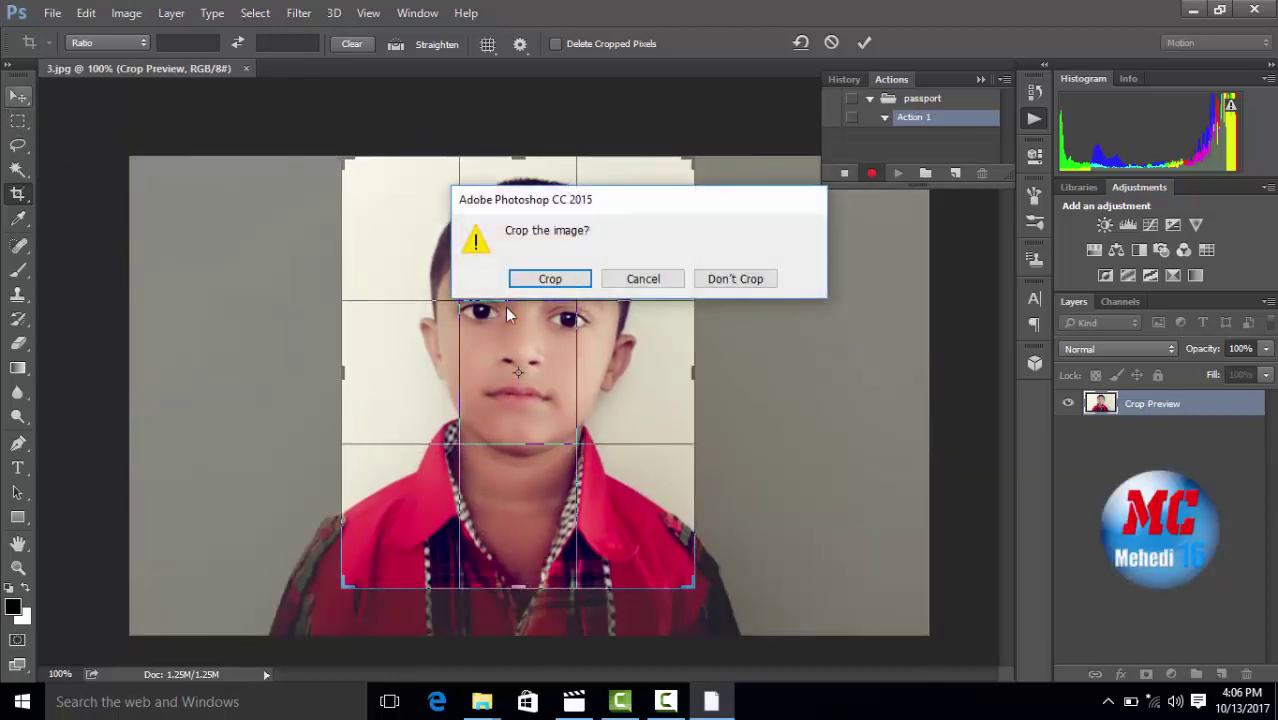
click(548, 278)
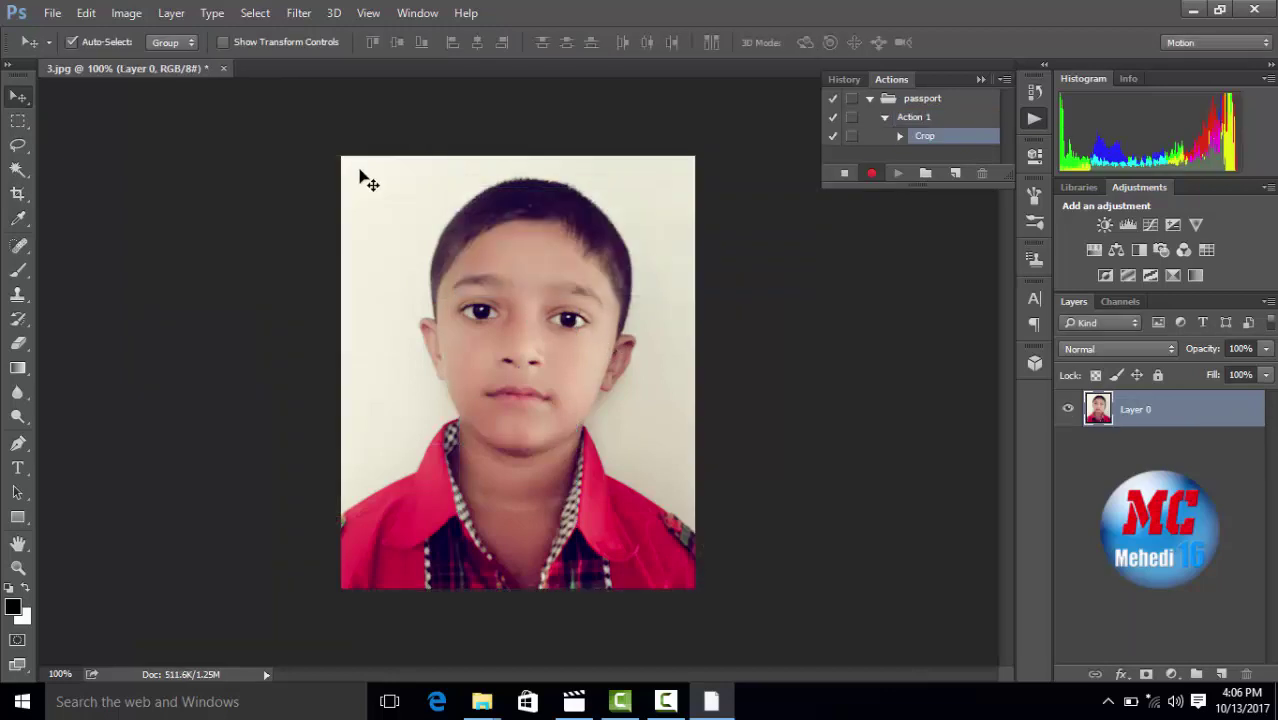
Resize the image to 1.5 × 1.9 inches at 300 pixels/inch
click(126, 13)
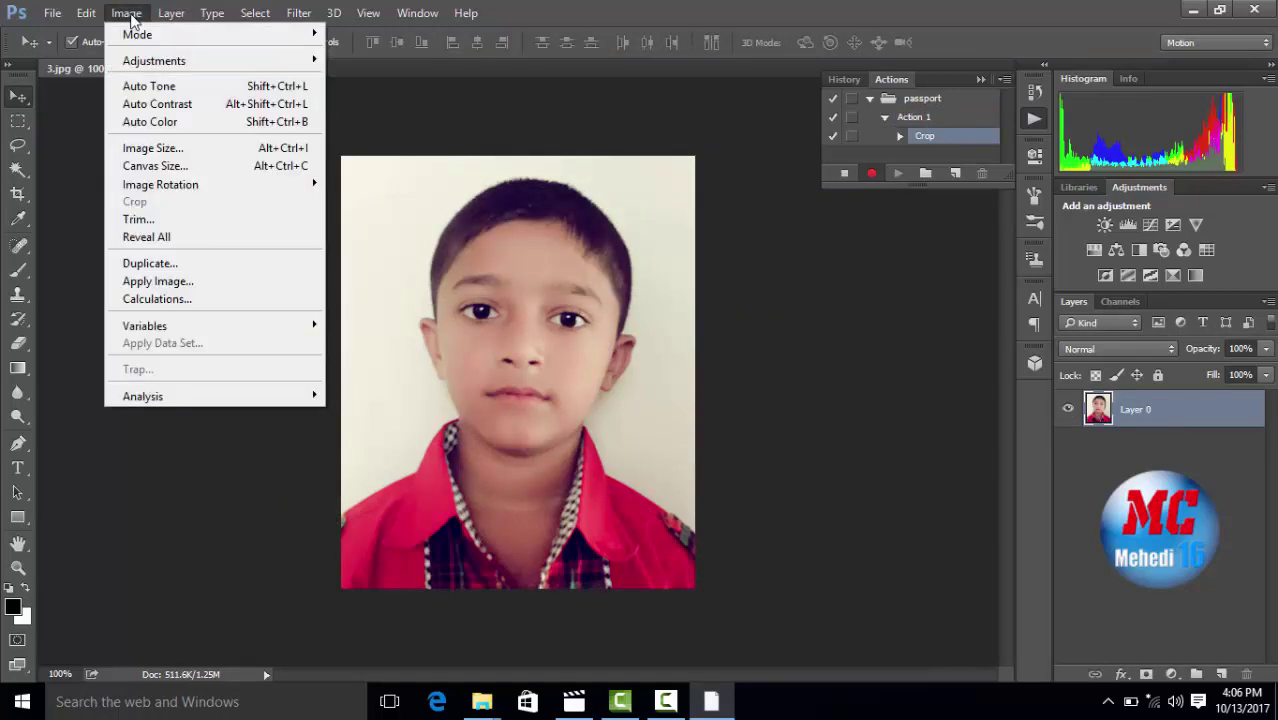
click(160, 148)
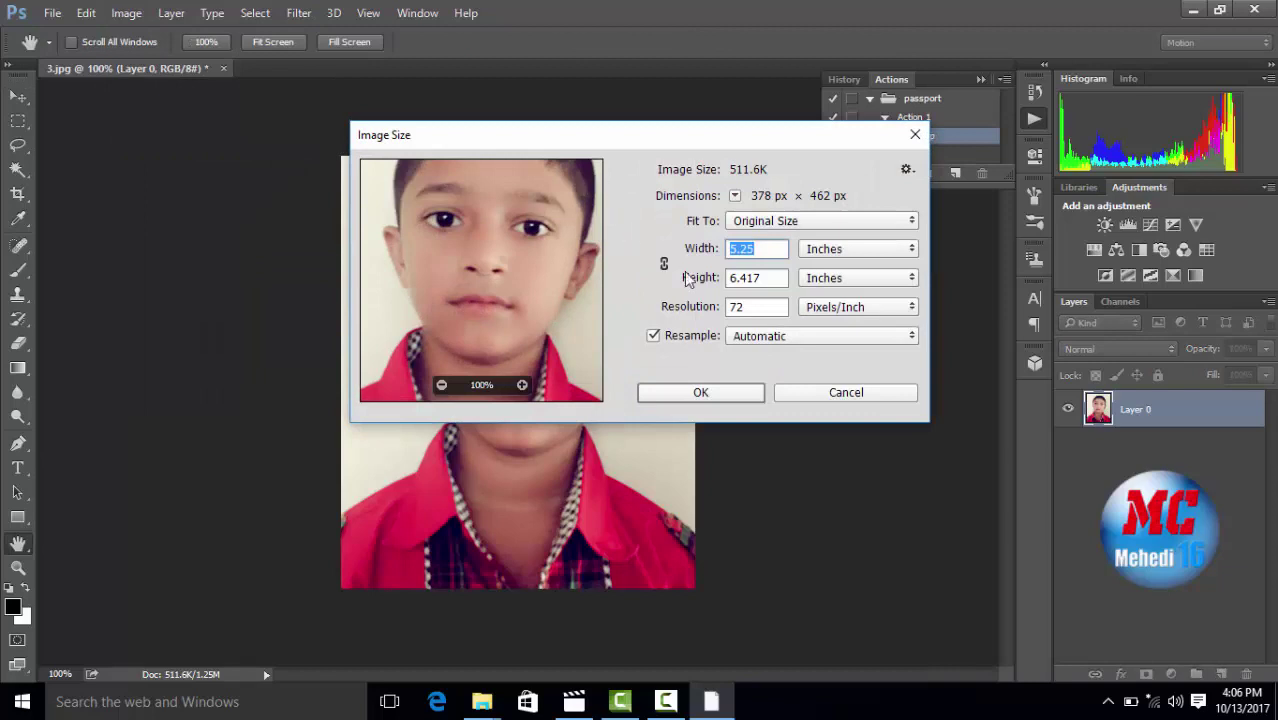
double_click(762, 309)
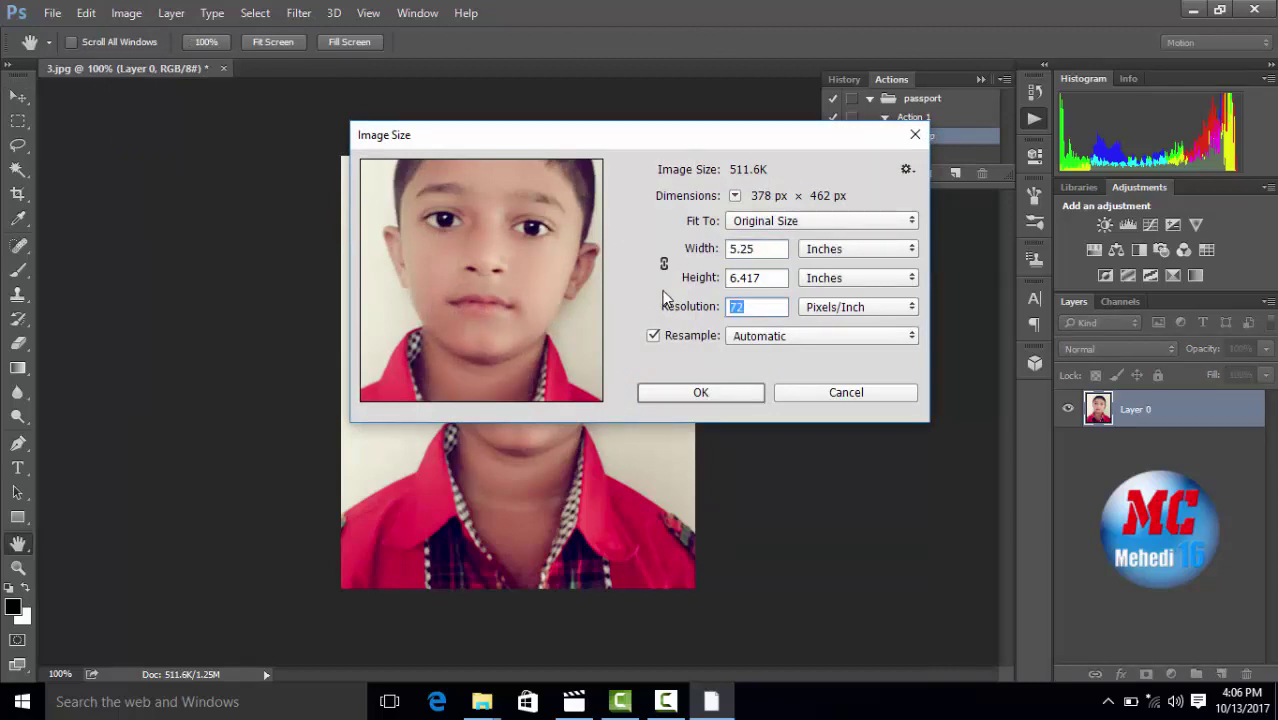
text(300)
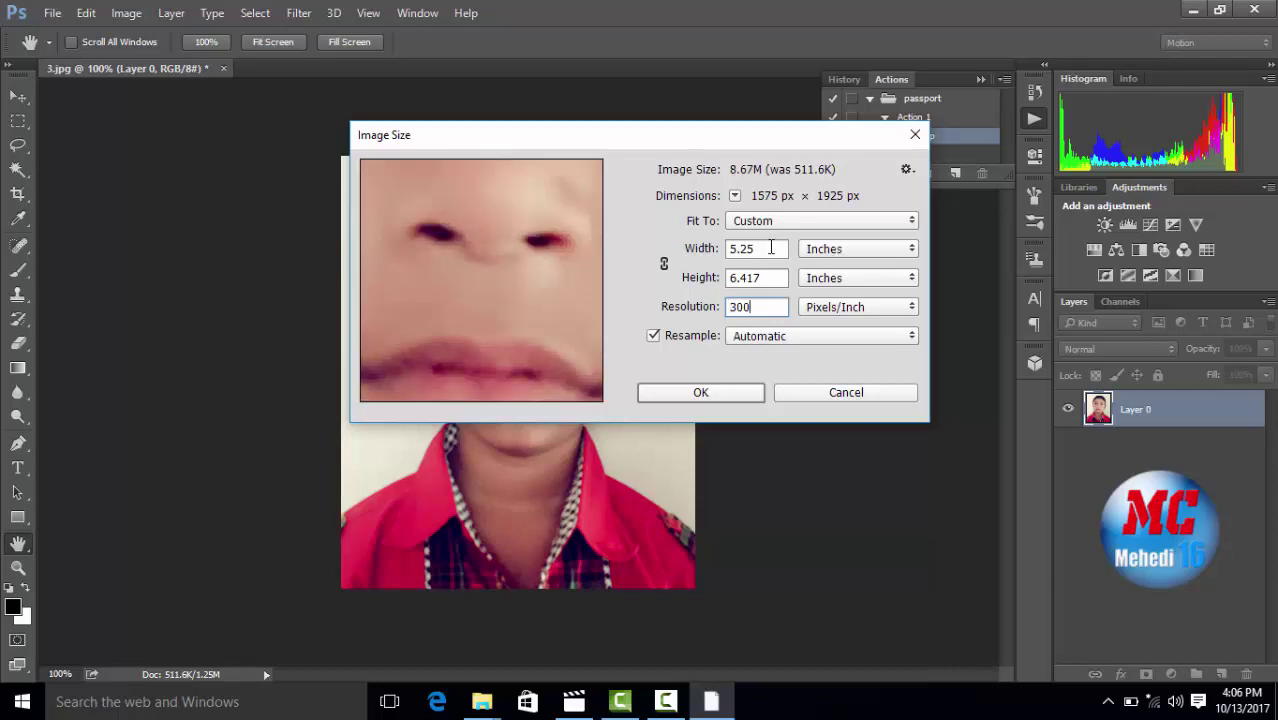
double_click(770, 248)
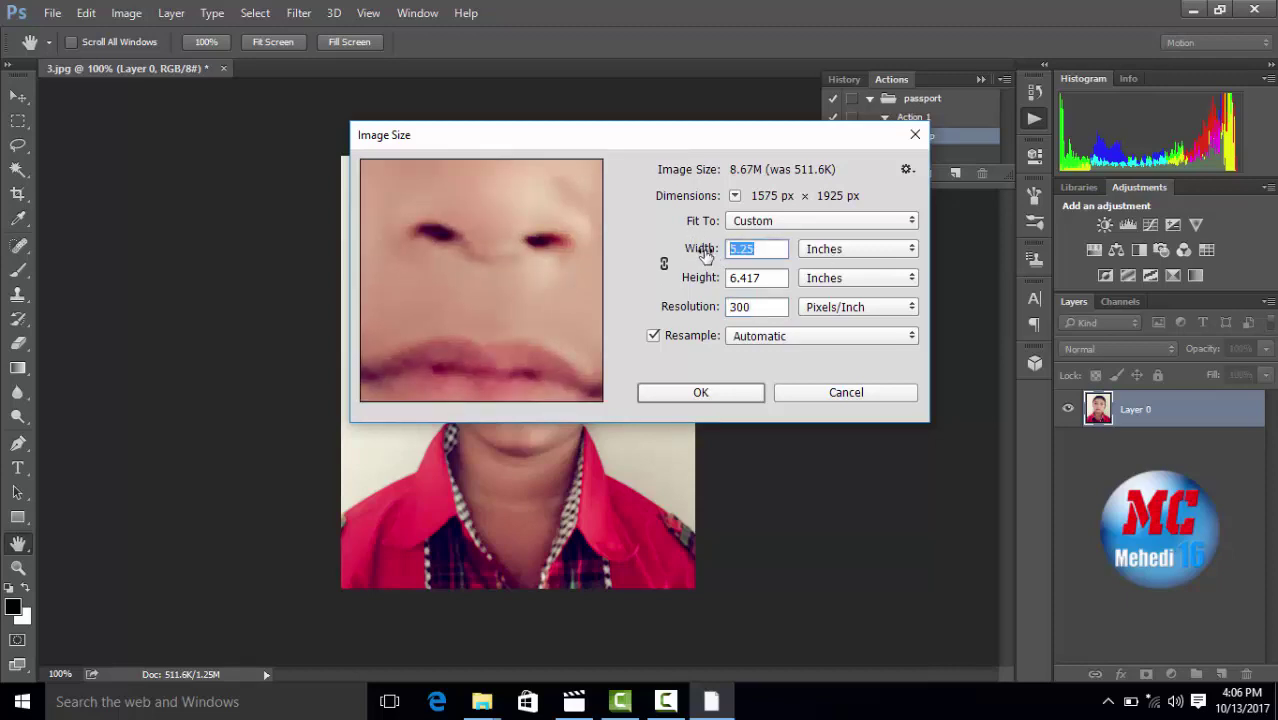
text(1)
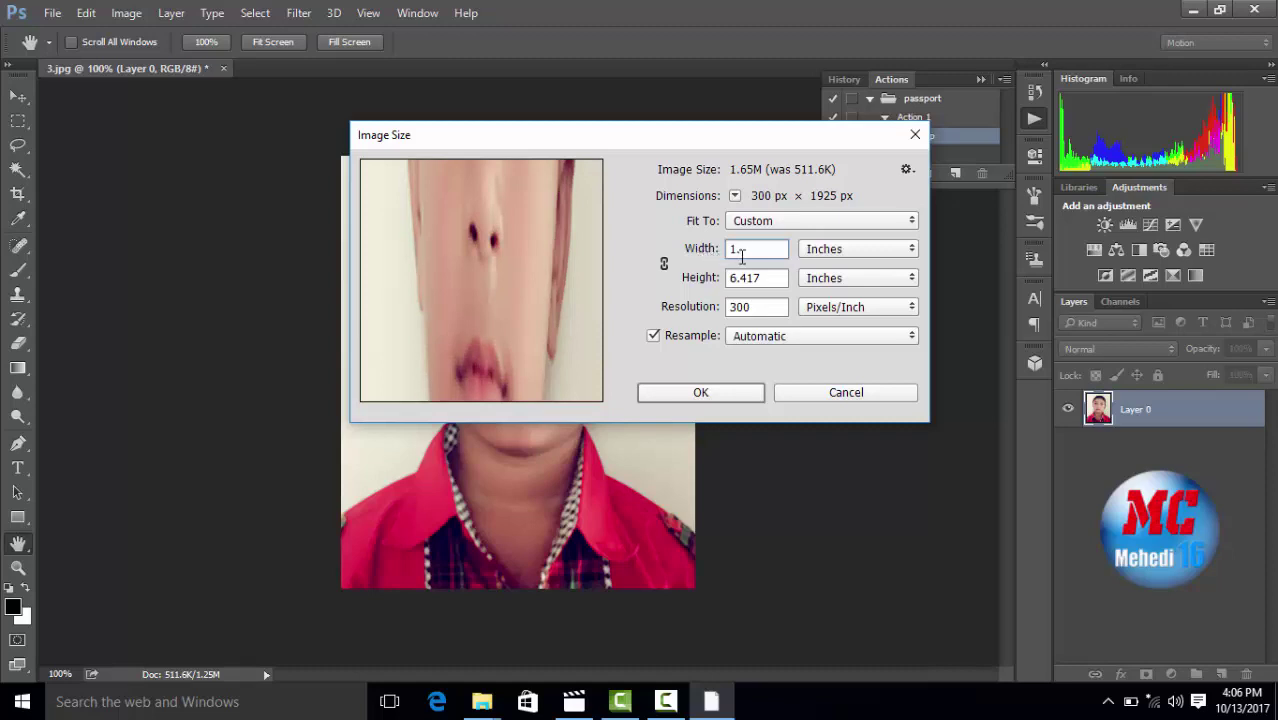
text(.5)
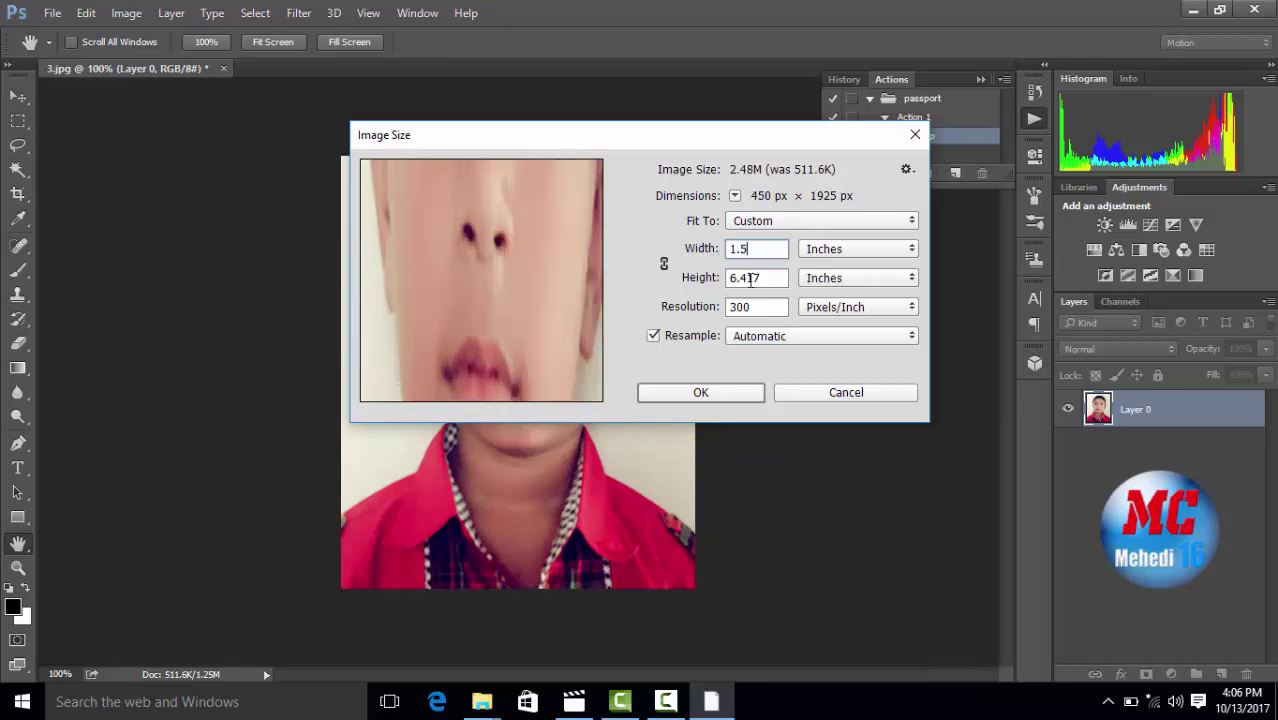
key(Tab)
text(1)
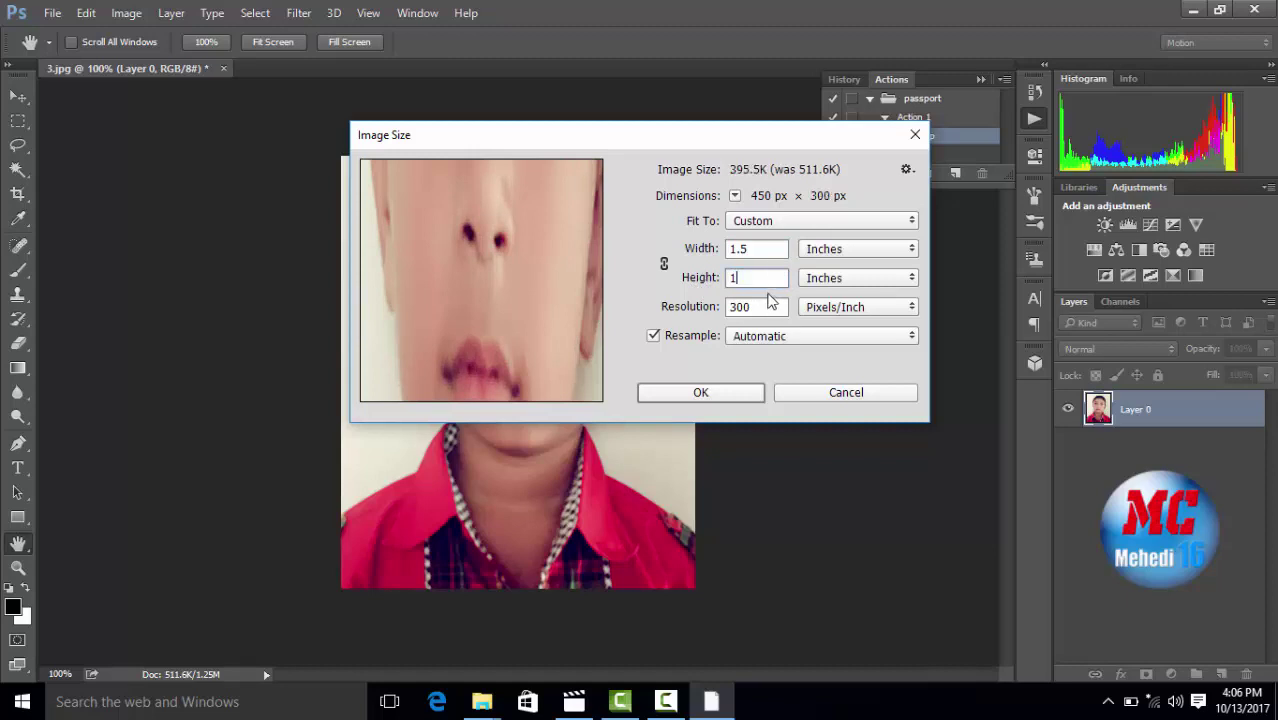
text(.9)
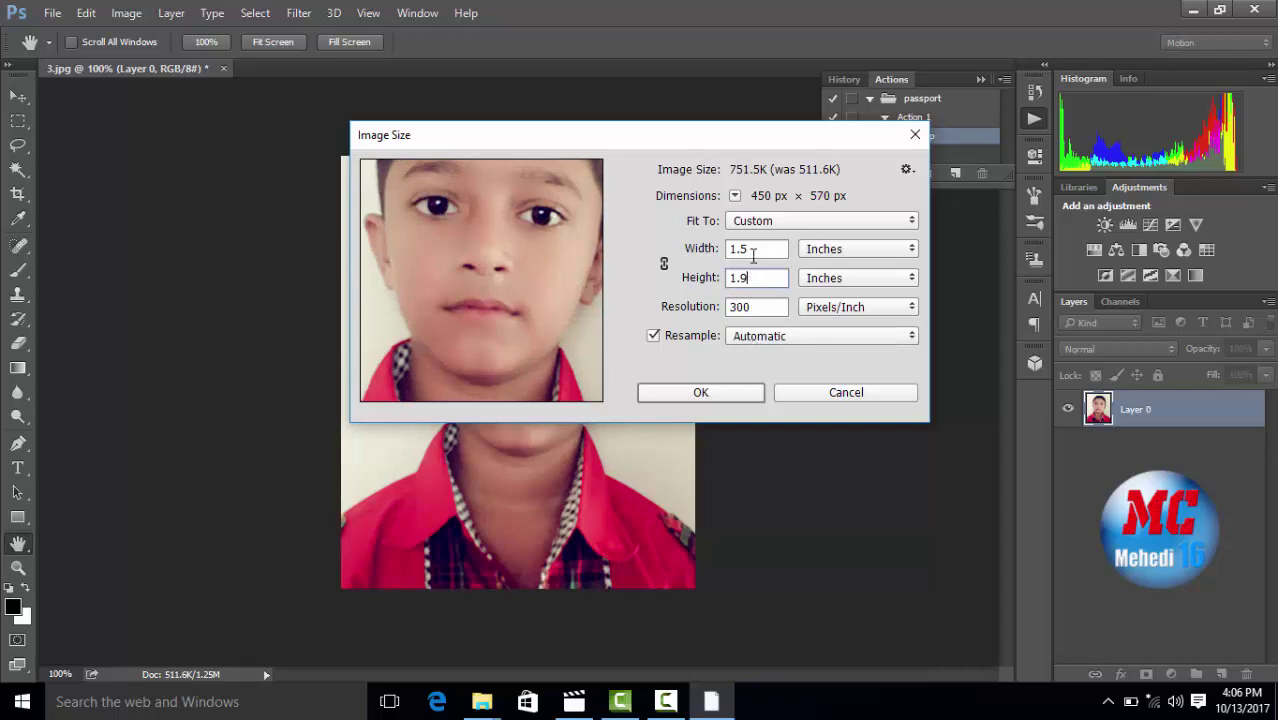
click(702, 391)
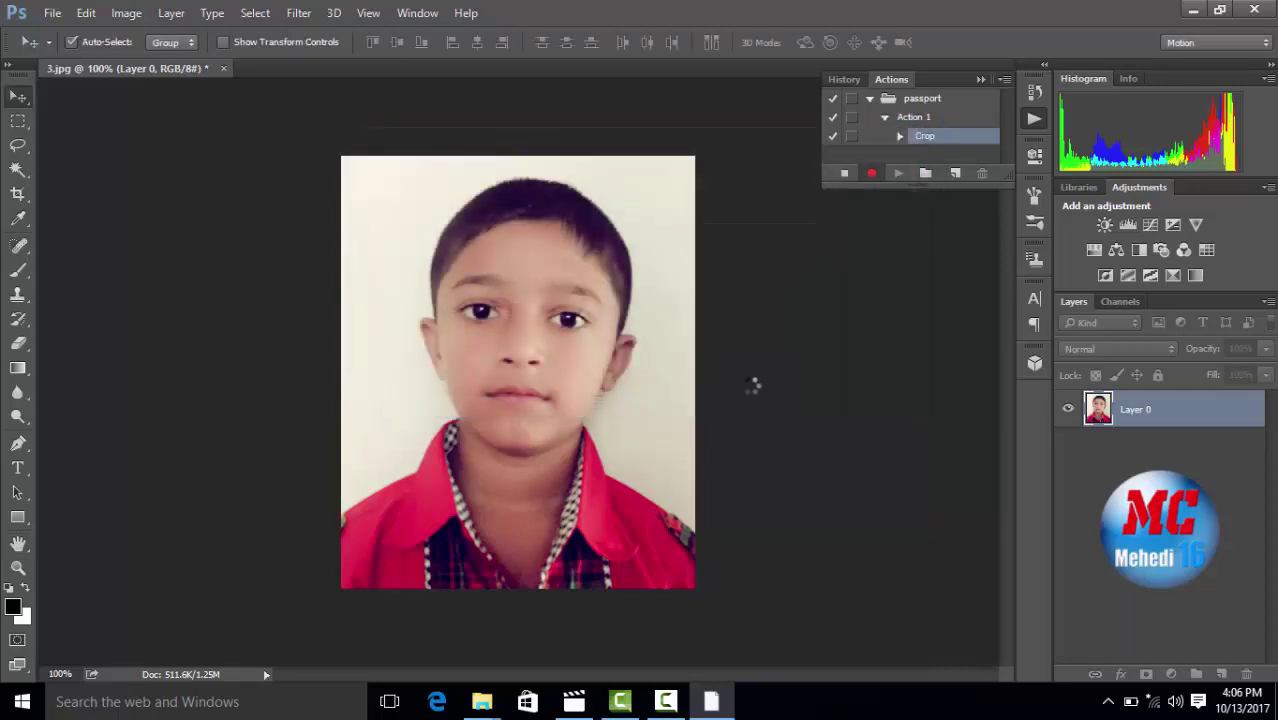
Reapply the 1.5 × 1.9 inch image size
click(126, 13)
click(155, 148)
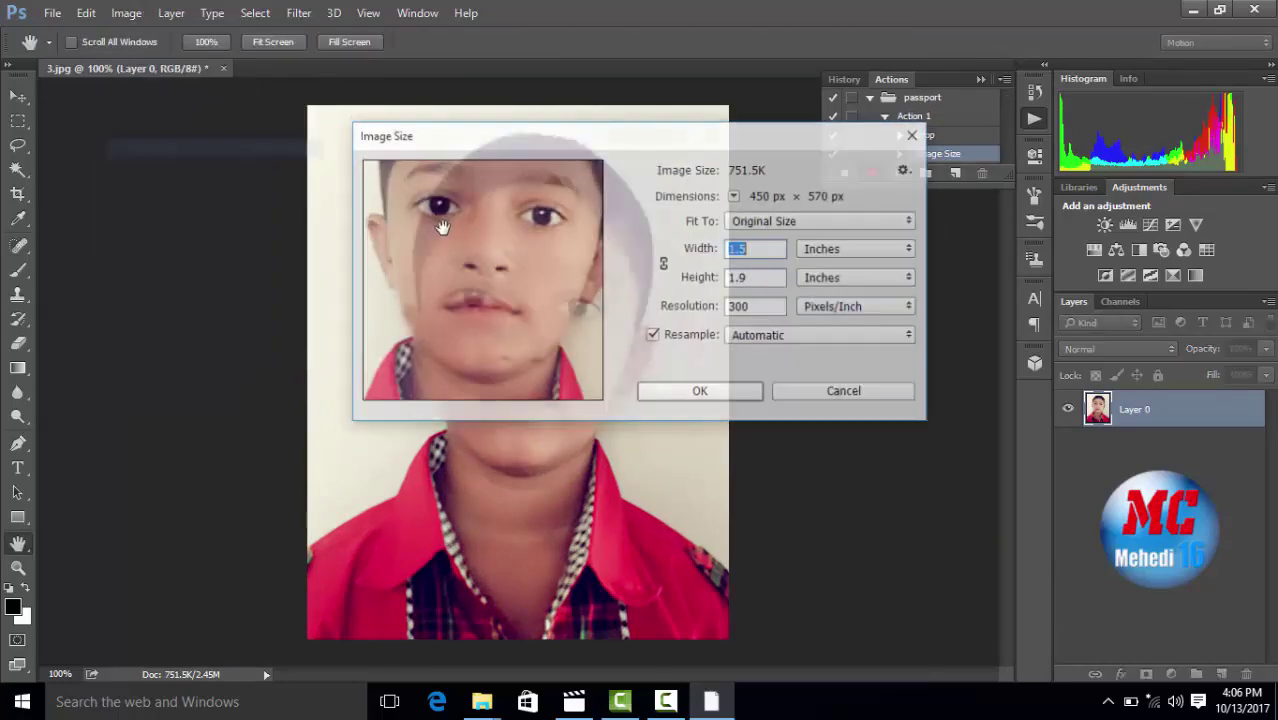
click(705, 392)
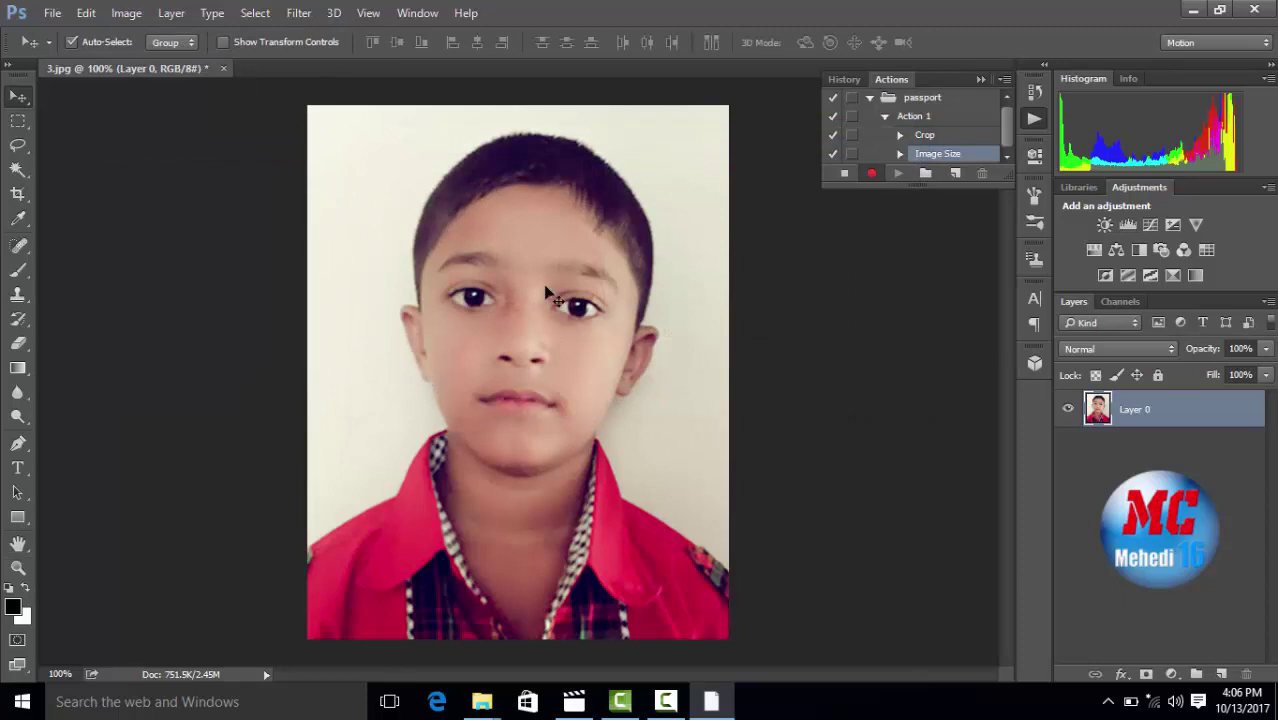
Select all and add a 2 px black inside stroke around the whole photo
click(84, 14)
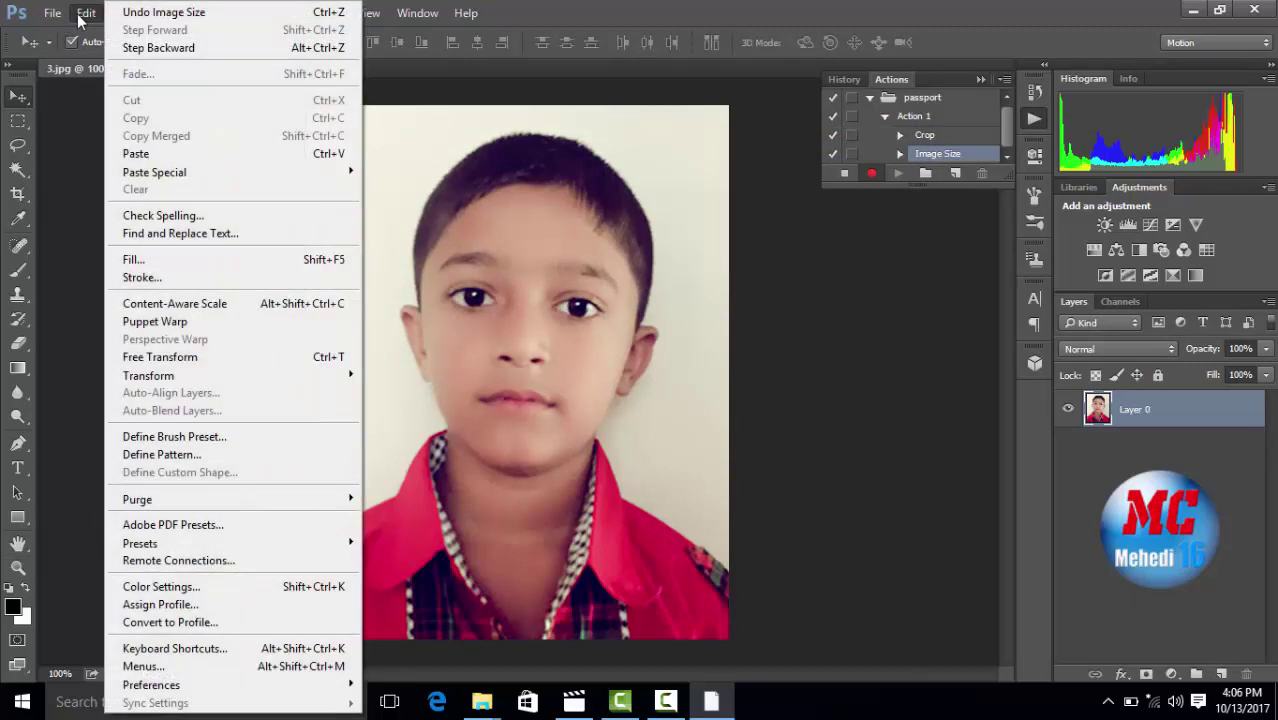
click(378, 110)
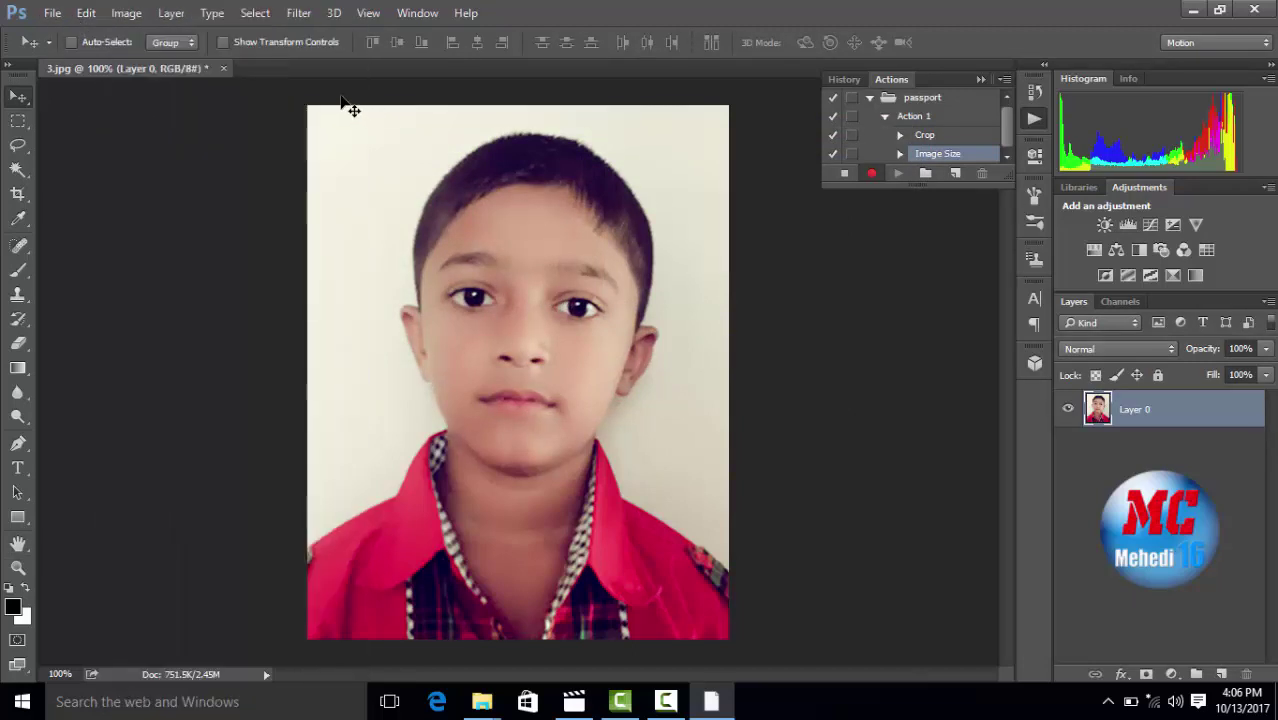
key(ctrl+a)
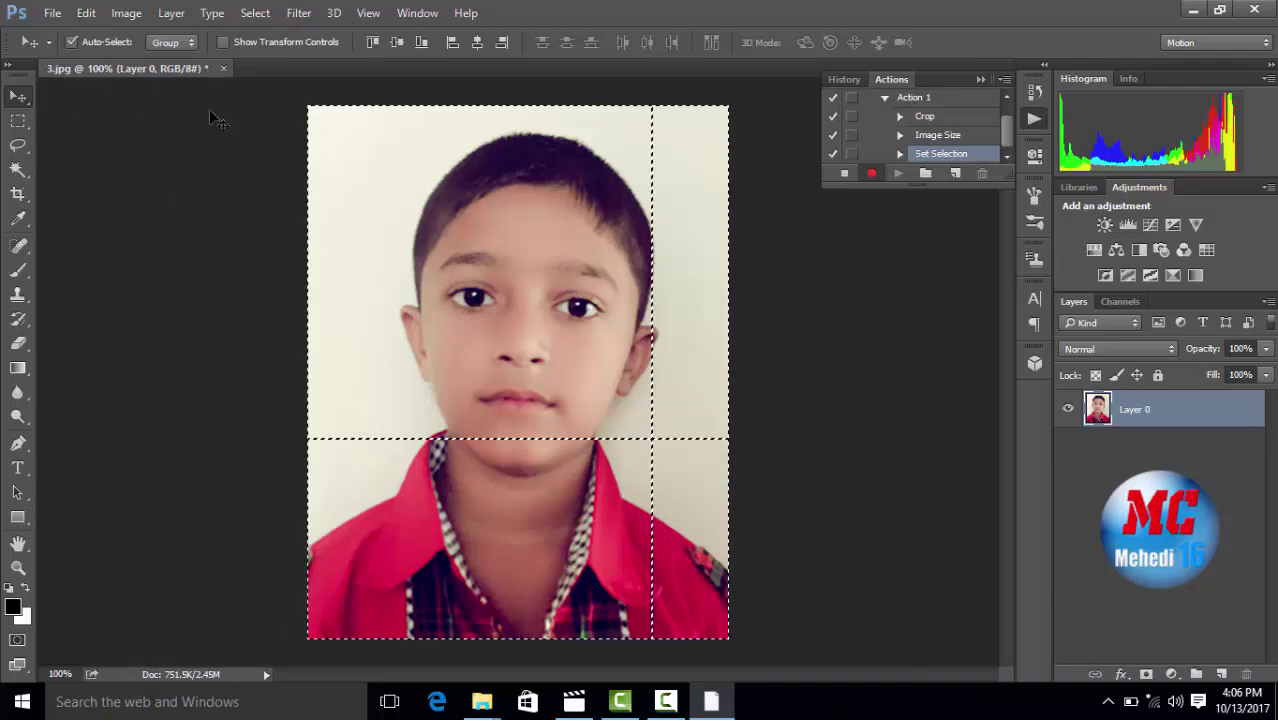
click(88, 16)
click(155, 277)
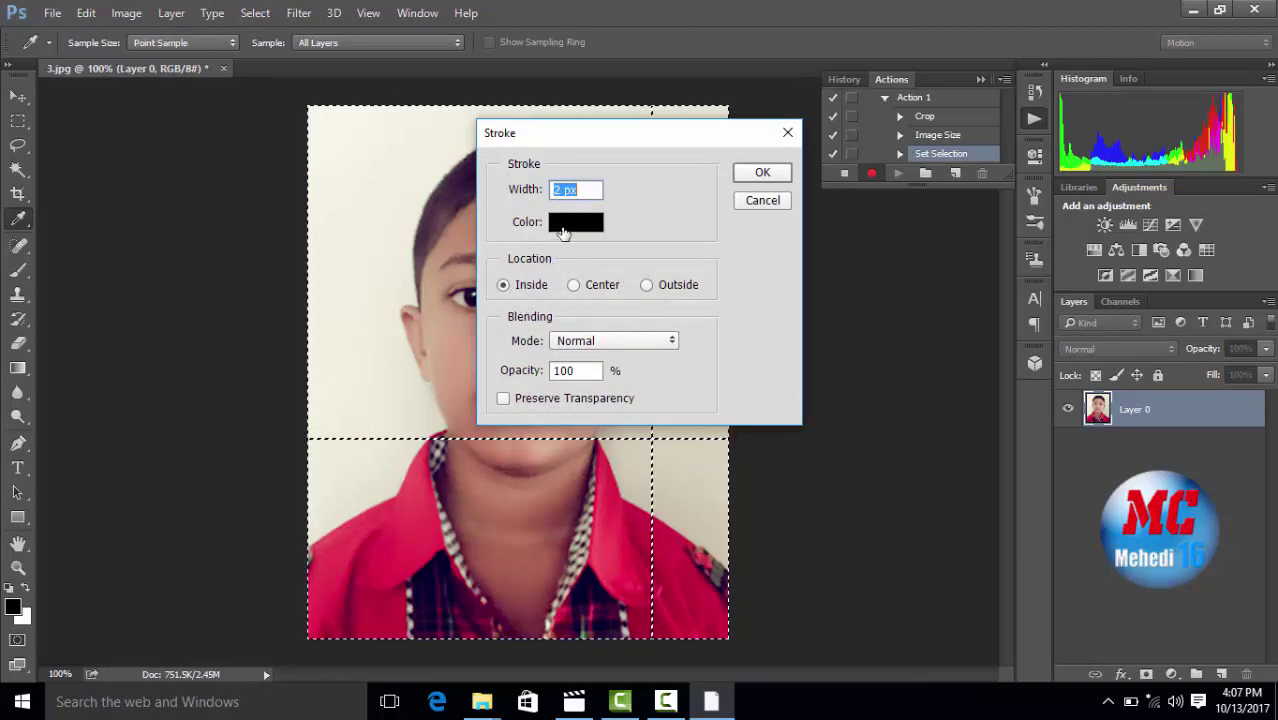
click(762, 175)
key(v)
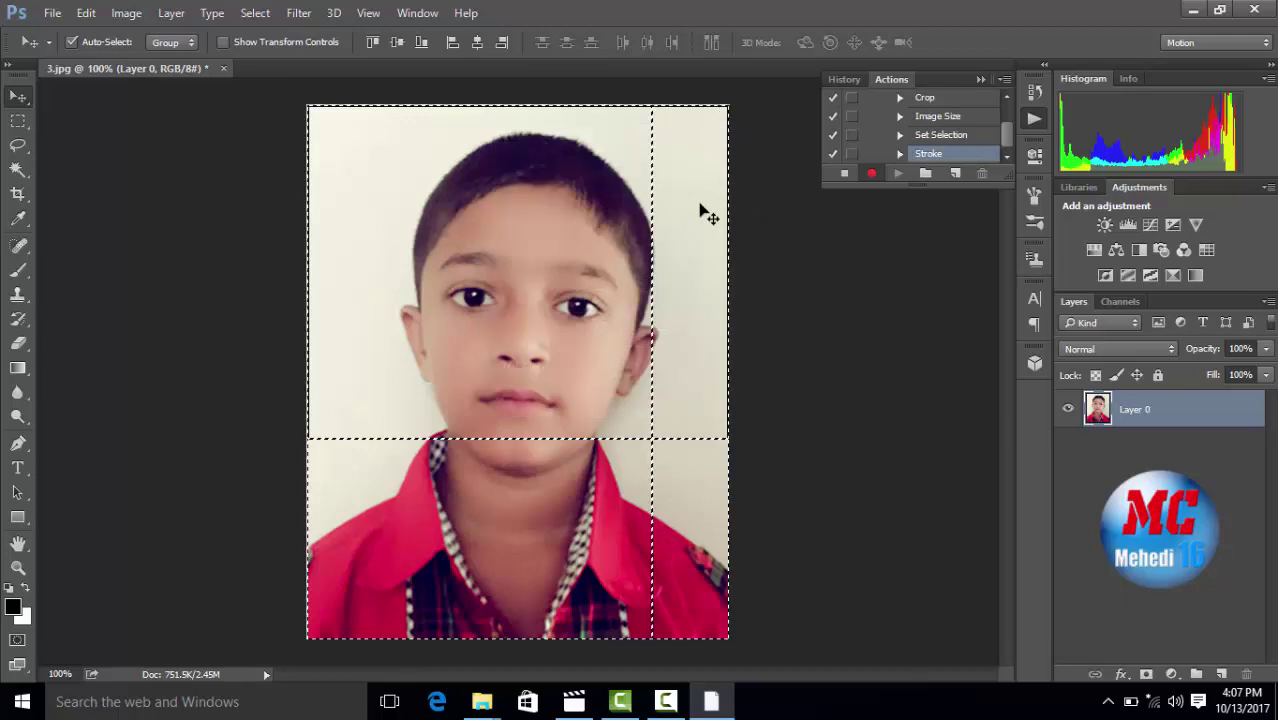
Copy the full bordered portrait and turn off Auto-Select for the Move tool
key(ctrl+d)
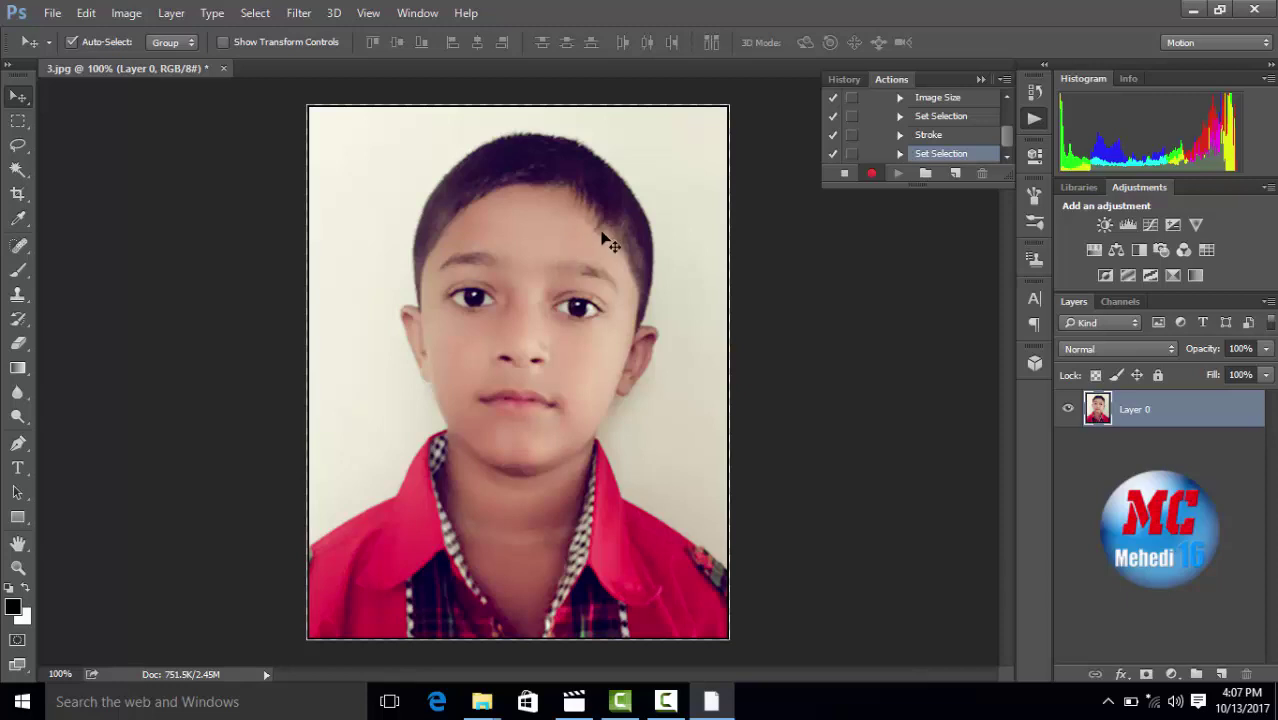
key(ctrl+shift+d)
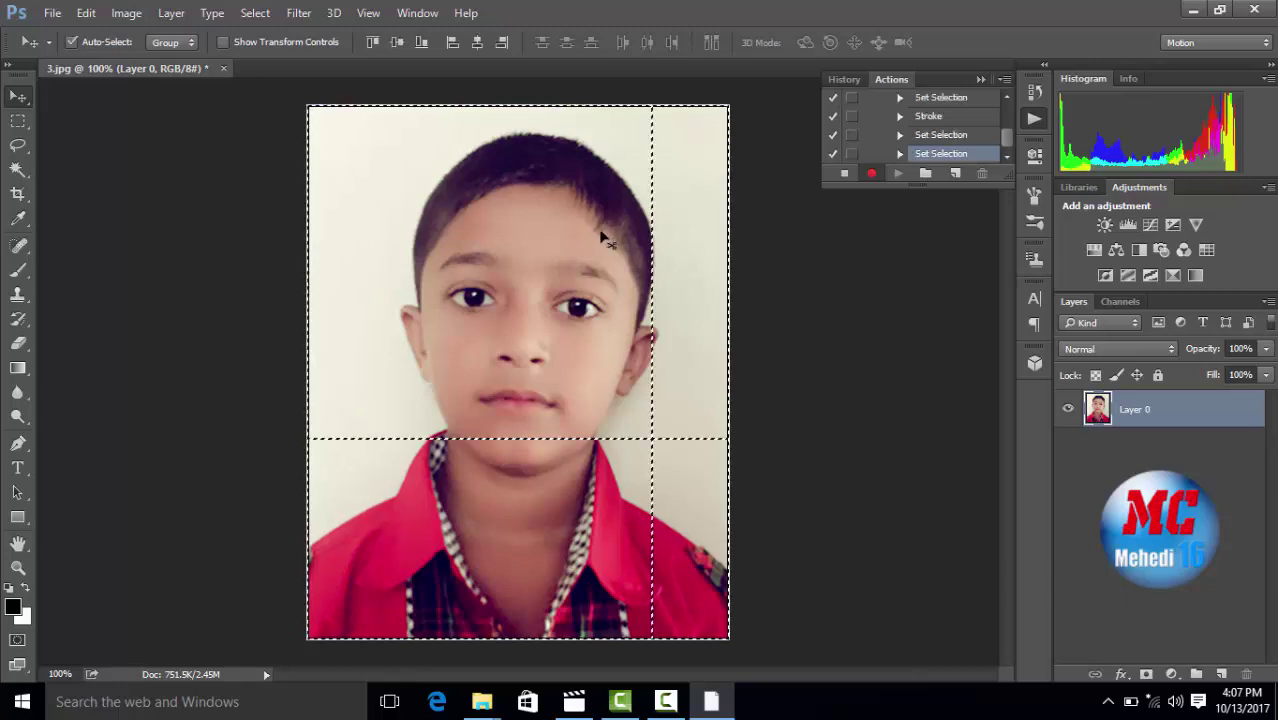
key(ctrl+c)
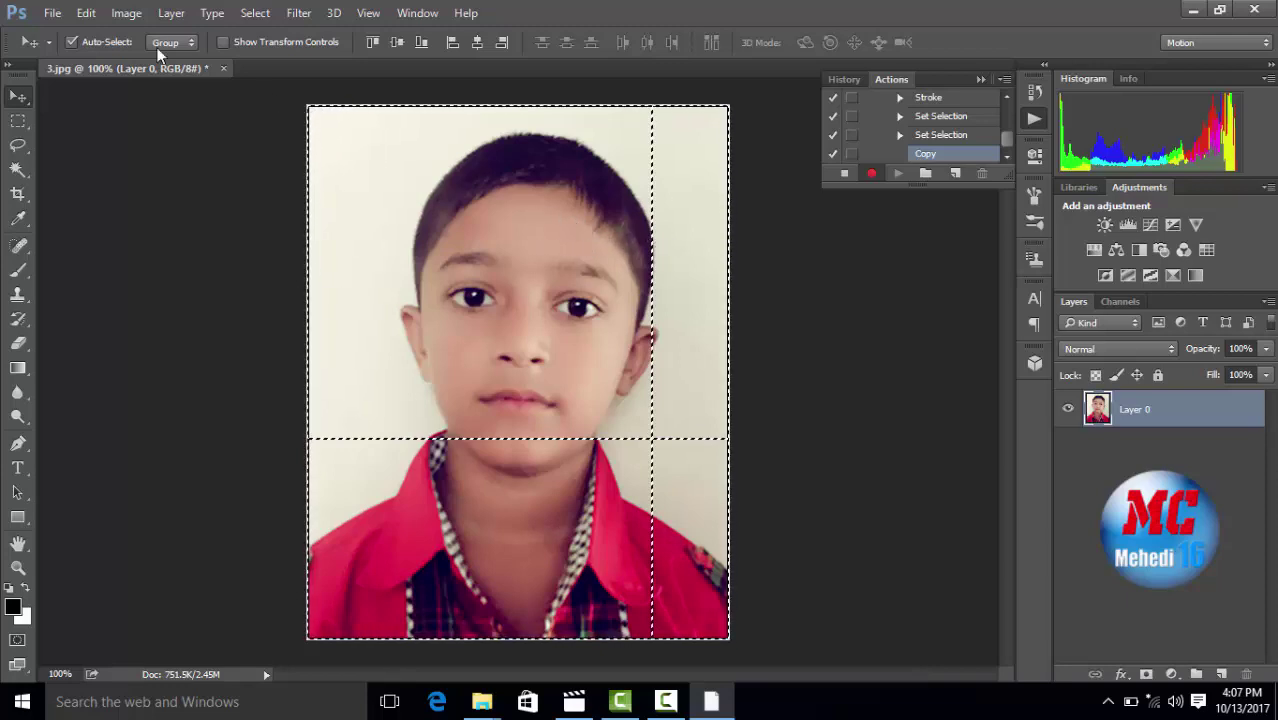
click(122, 40)
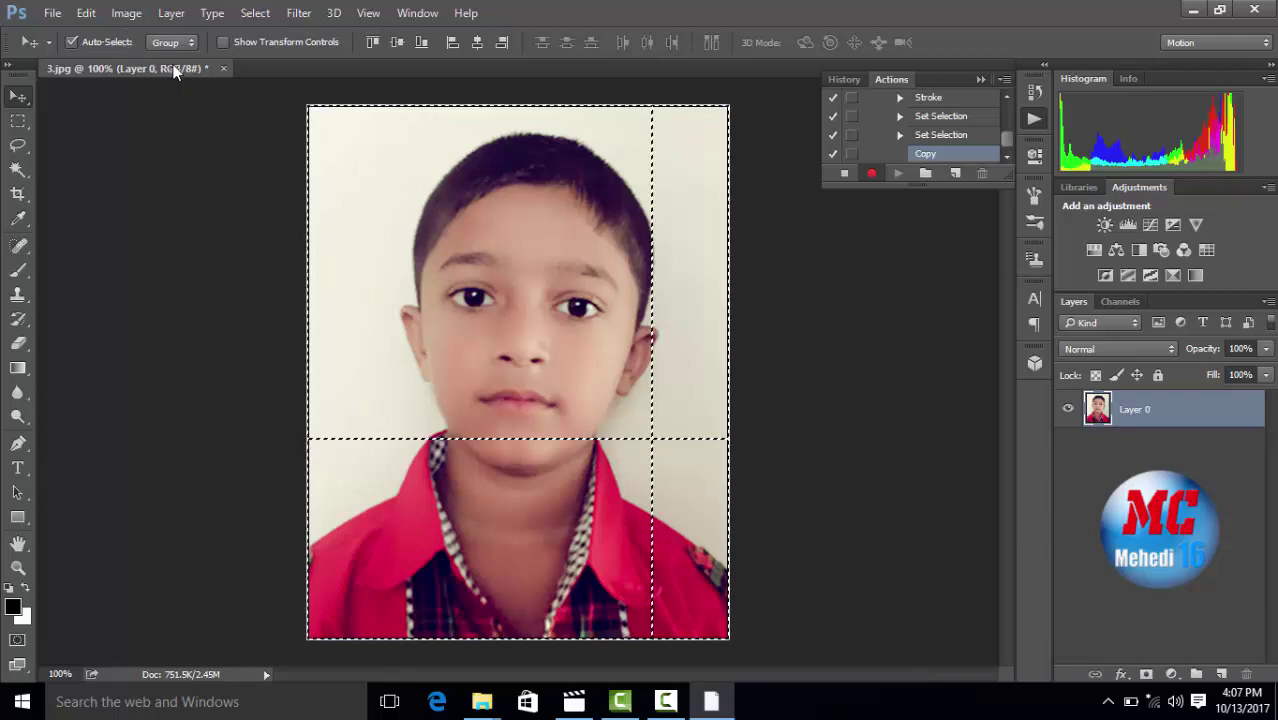
key(ctrl+a)
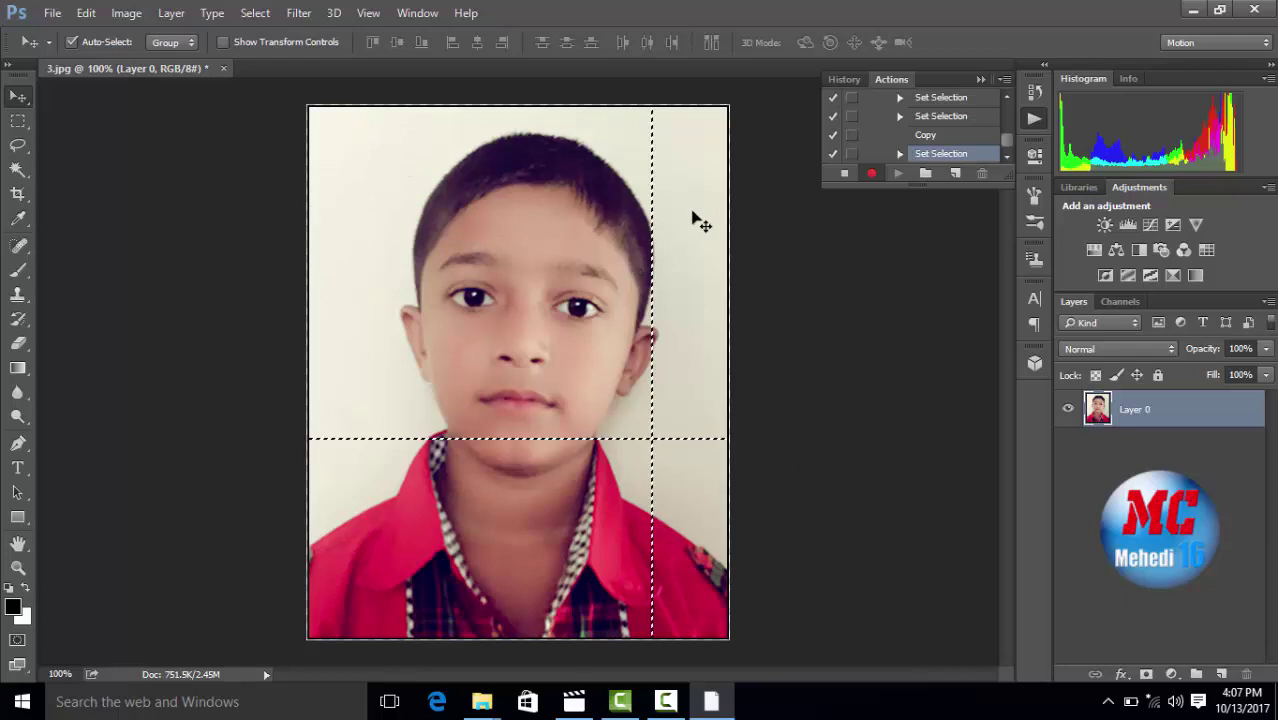
Set the canvas size to 8 inches wide by 11 inches high
click(126, 13)
click(150, 166)
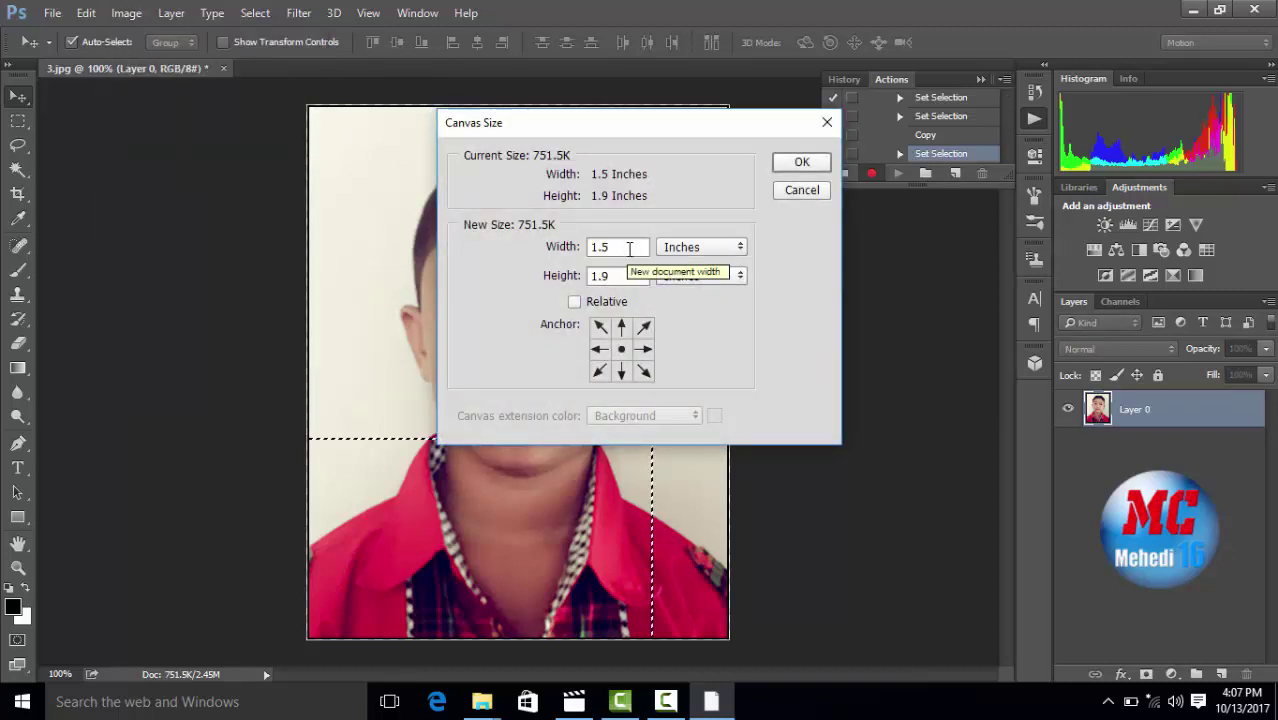
drag(626, 248, 588, 248)
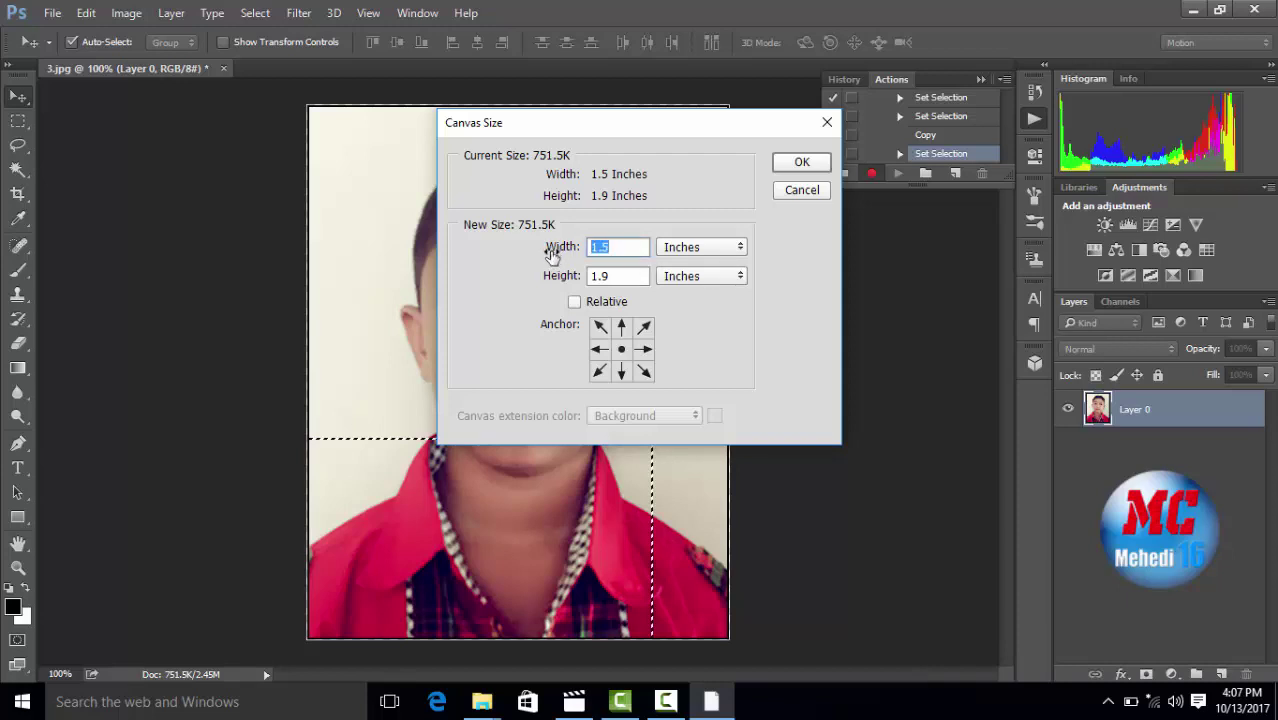
text(8)
drag(614, 282, 567, 276)
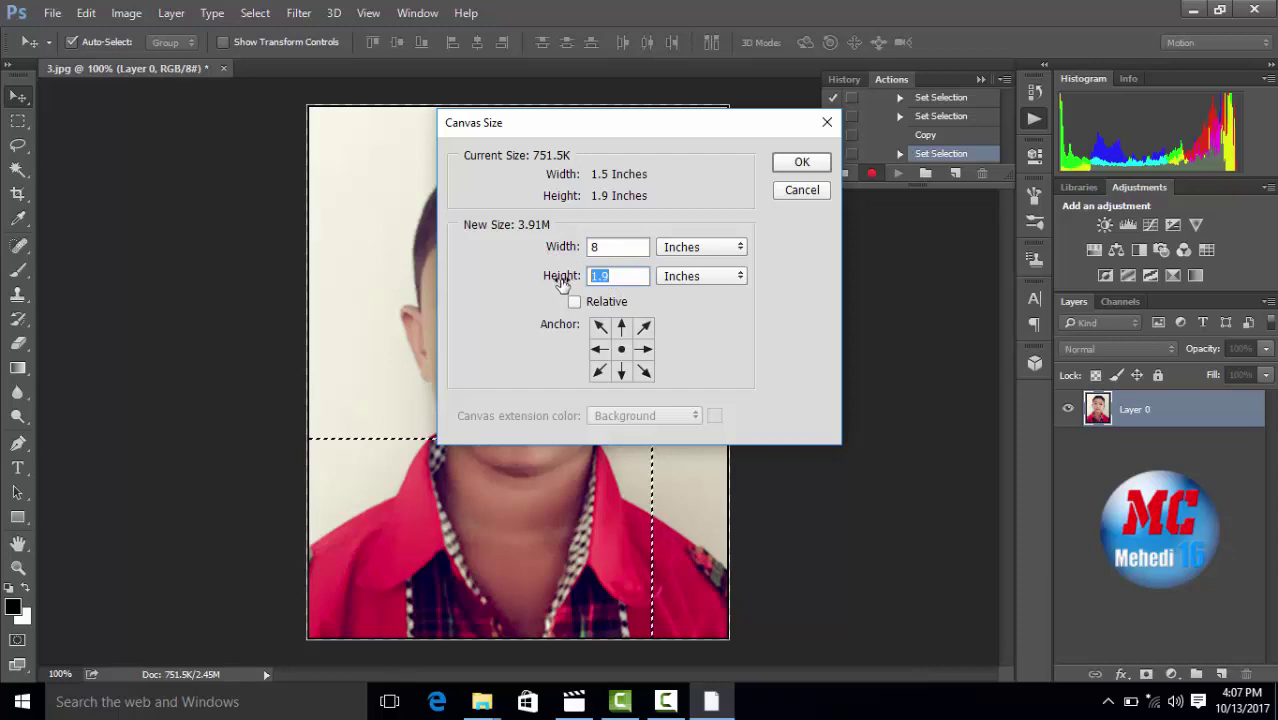
text(11)
click(803, 164)
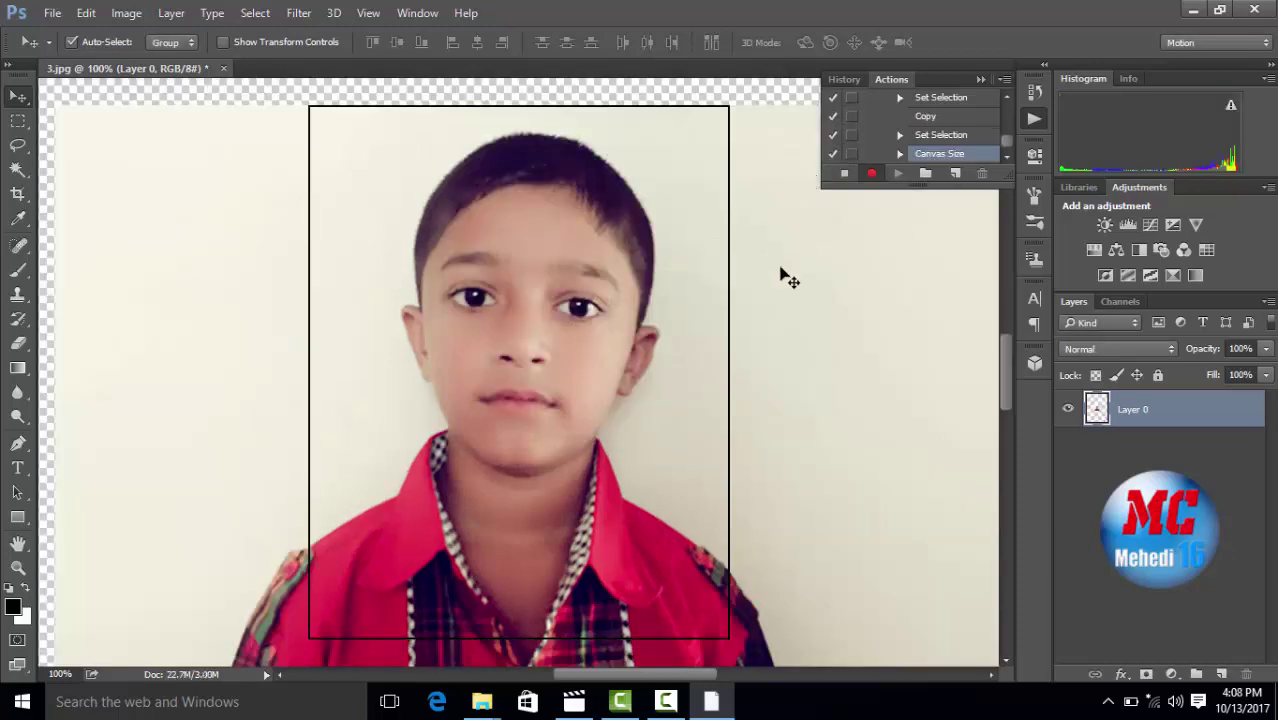
Zoom out to view the whole 8 × 11 inch sheet
scroll(745, 262, down, 3)
scroll(735, 258, down, 2)
scroll(735, 258, down, 1)
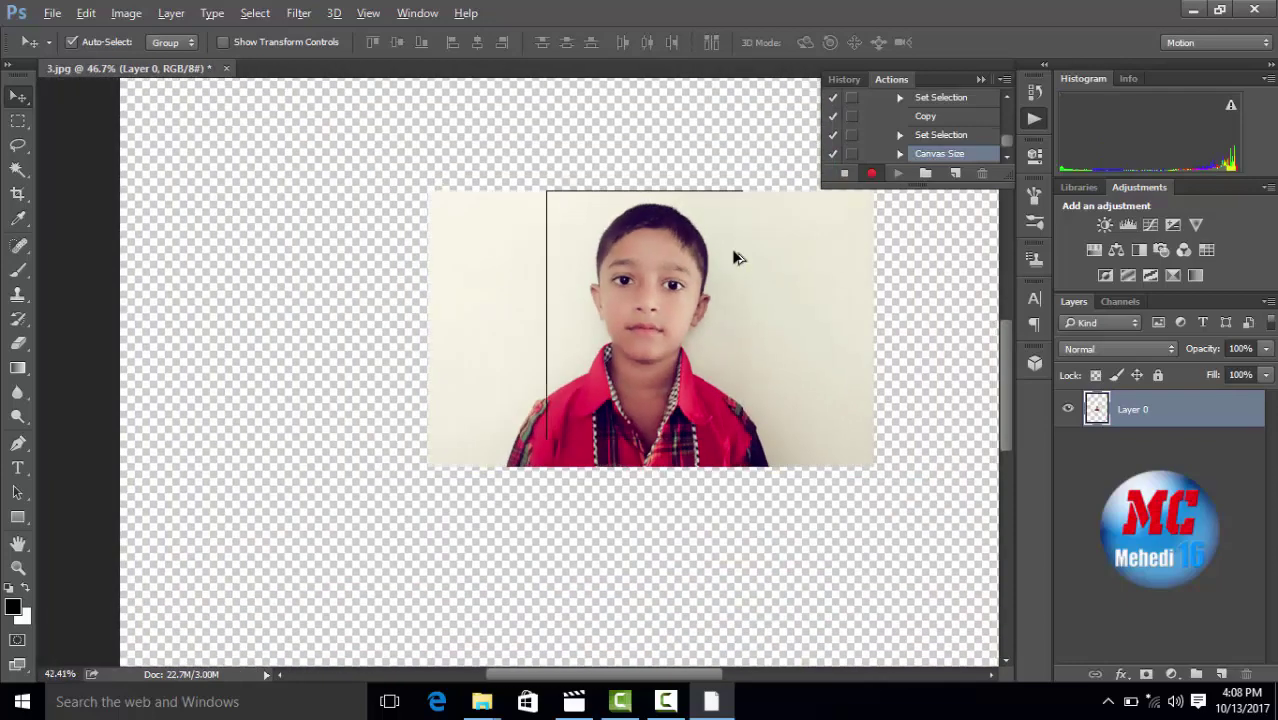
scroll(735, 260, down, 1)
scroll(735, 260, down, 1)
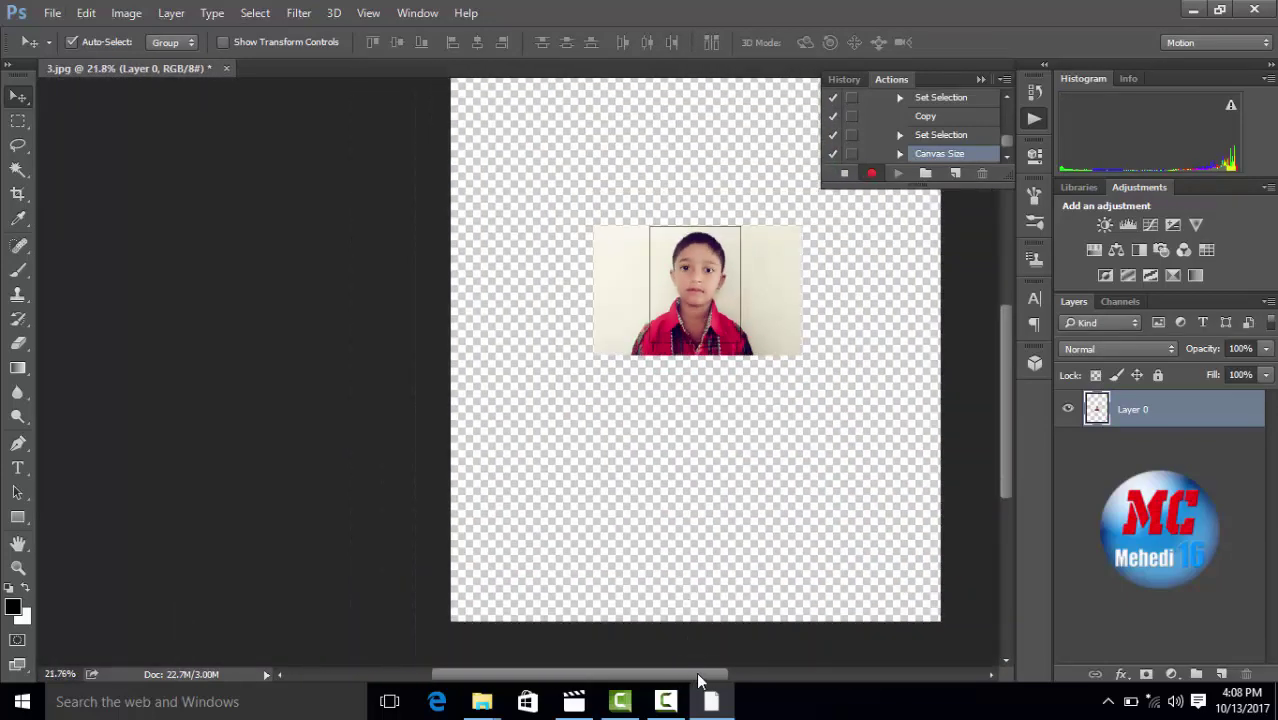
drag(696, 672, 724, 664)
scroll(628, 422, down, 2)
scroll(628, 422, up, 2)
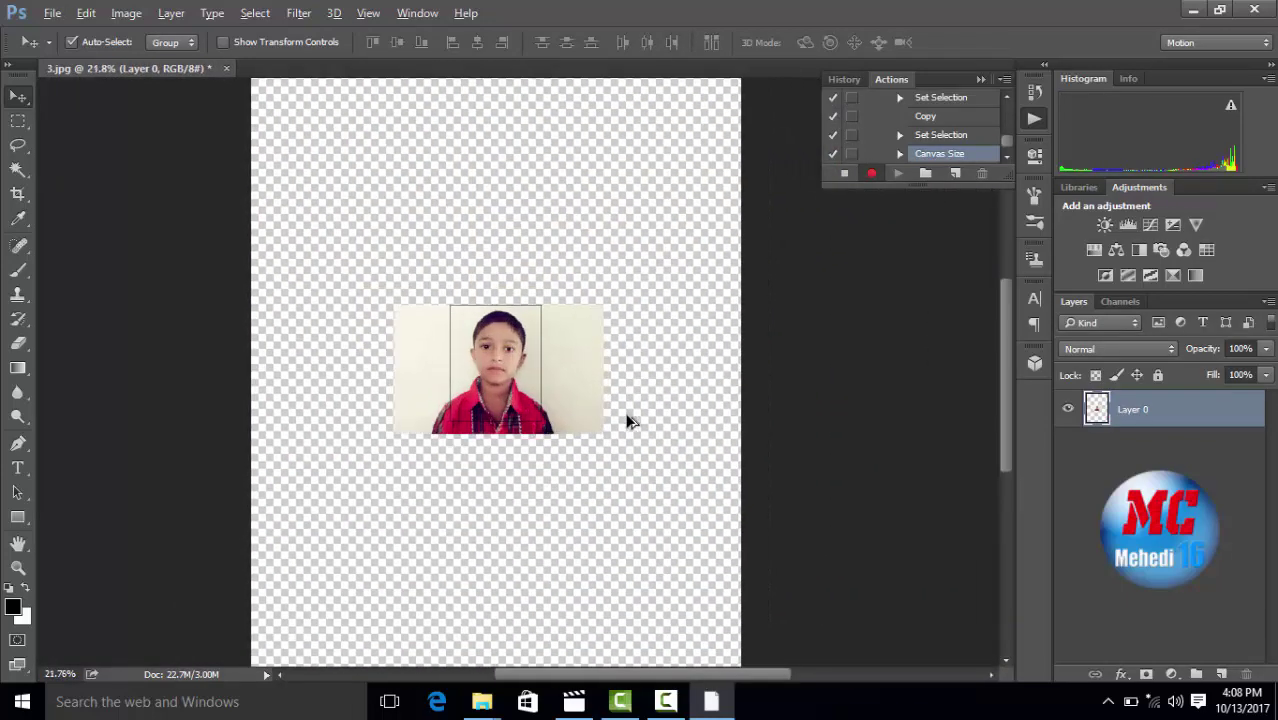
scroll(620, 415, up, 1)
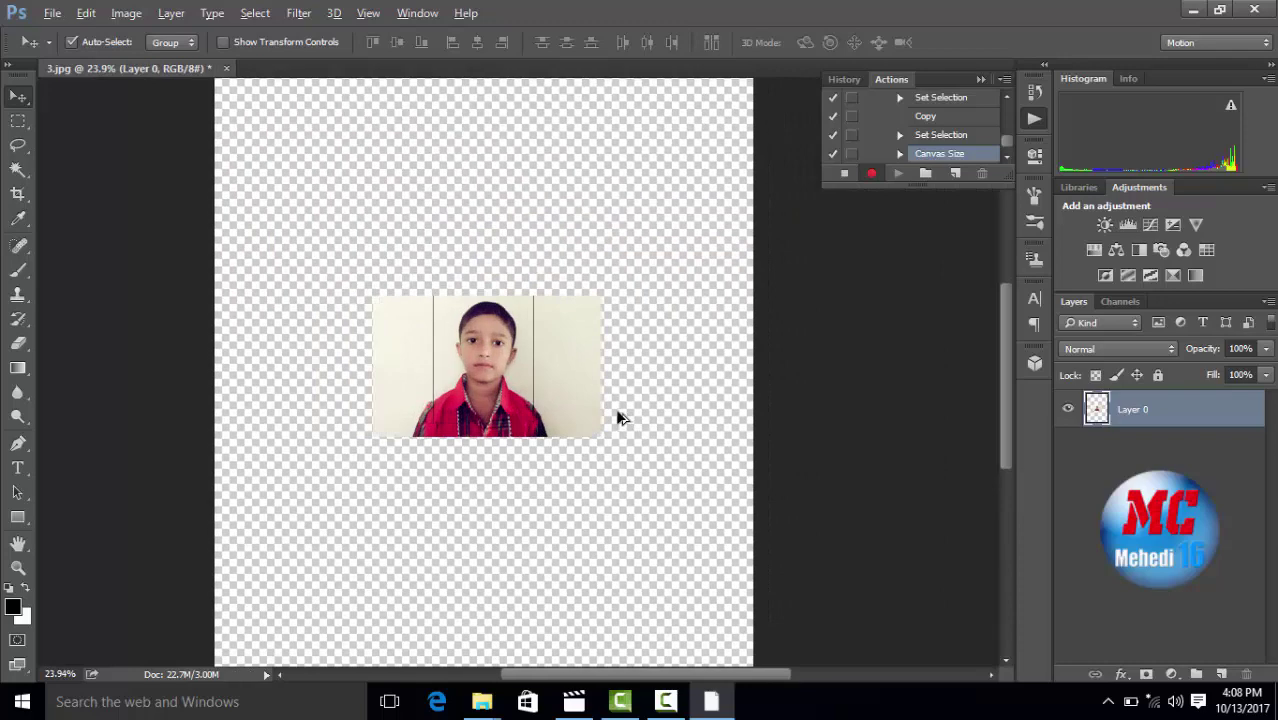
Fill the 8 × 11 inch sheet with White at 100% opacity
click(94, 14)
click(150, 259)
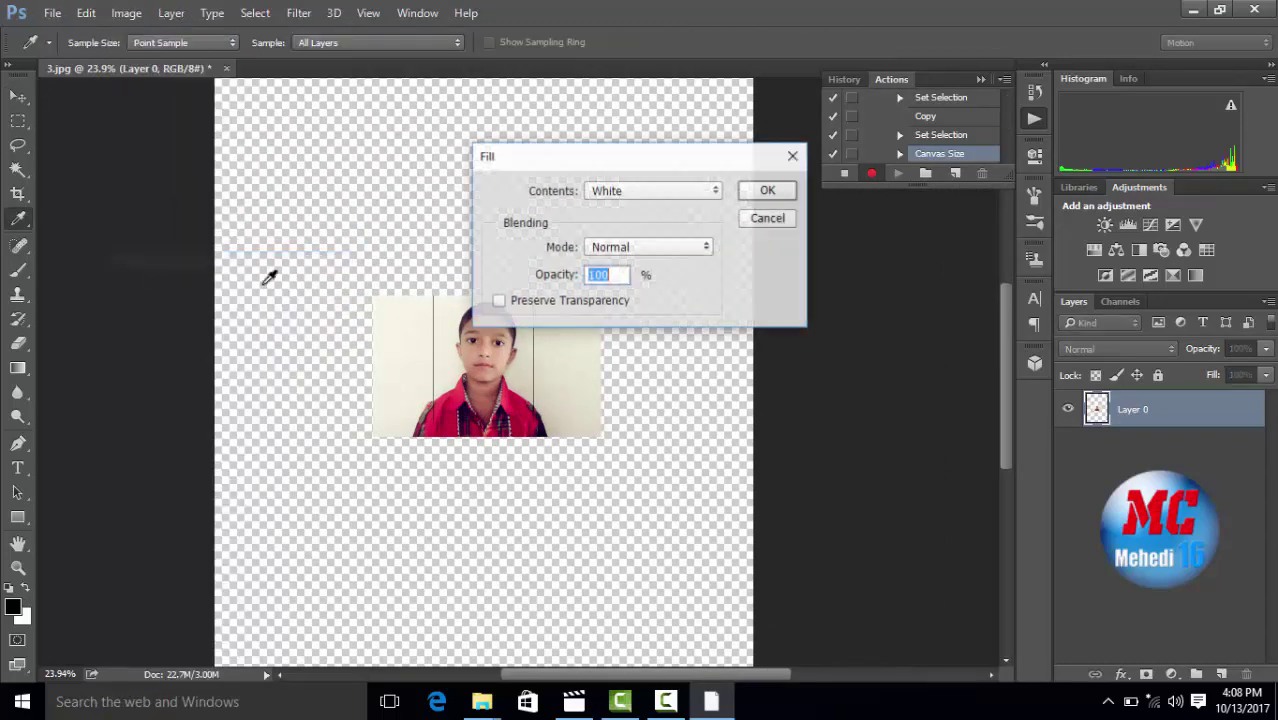
click(670, 190)
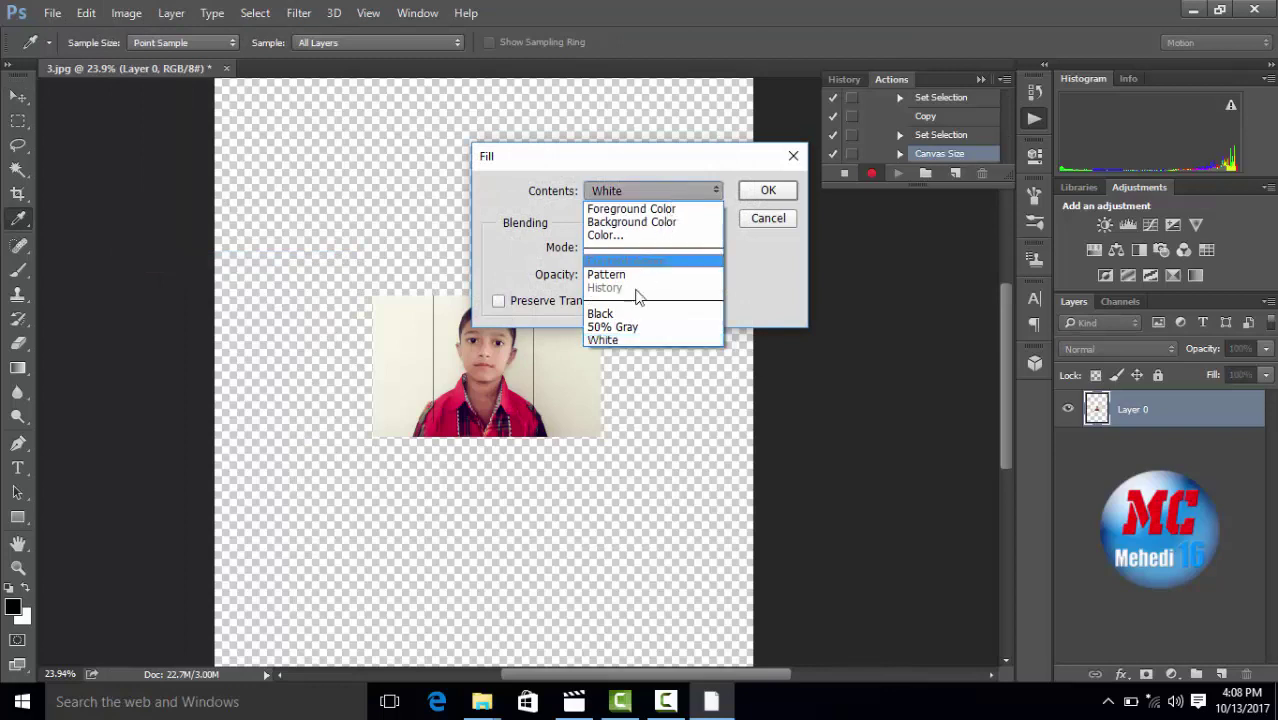
click(640, 196)
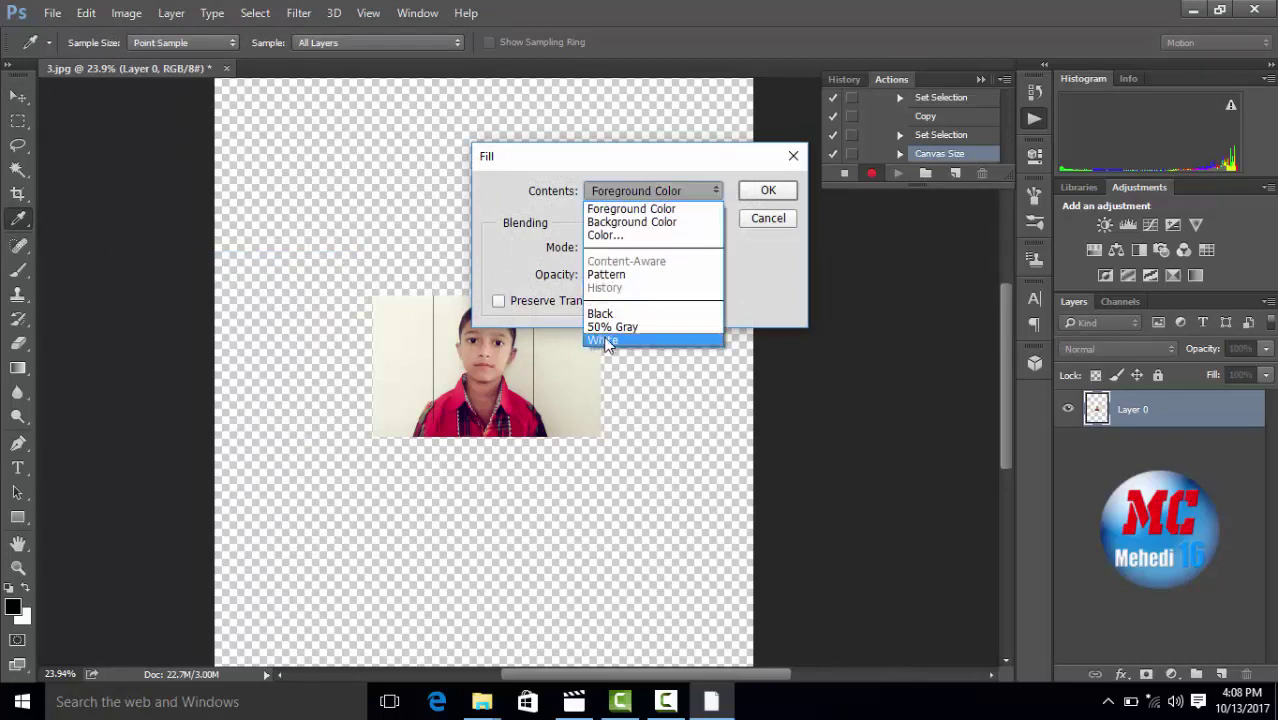
click(614, 342)
click(769, 192)
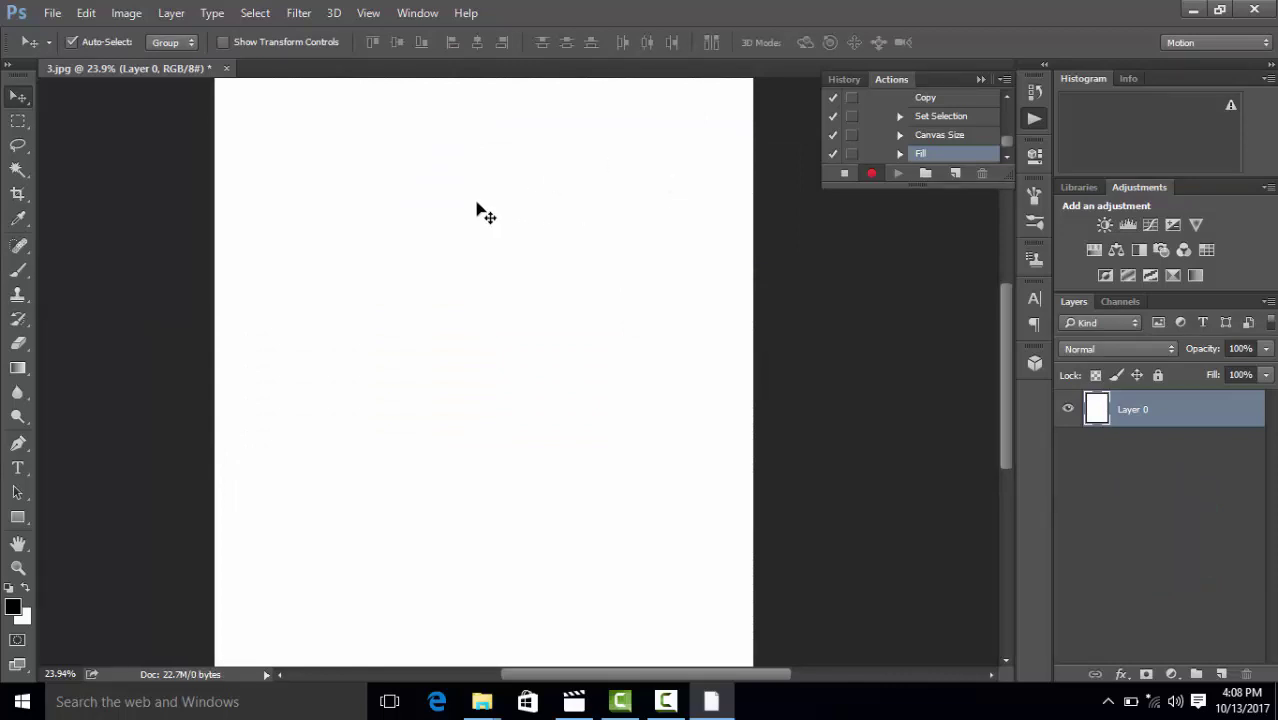
Paste the bordered portrait at the top-left and duplicate it into a row of four
key(ctrl)
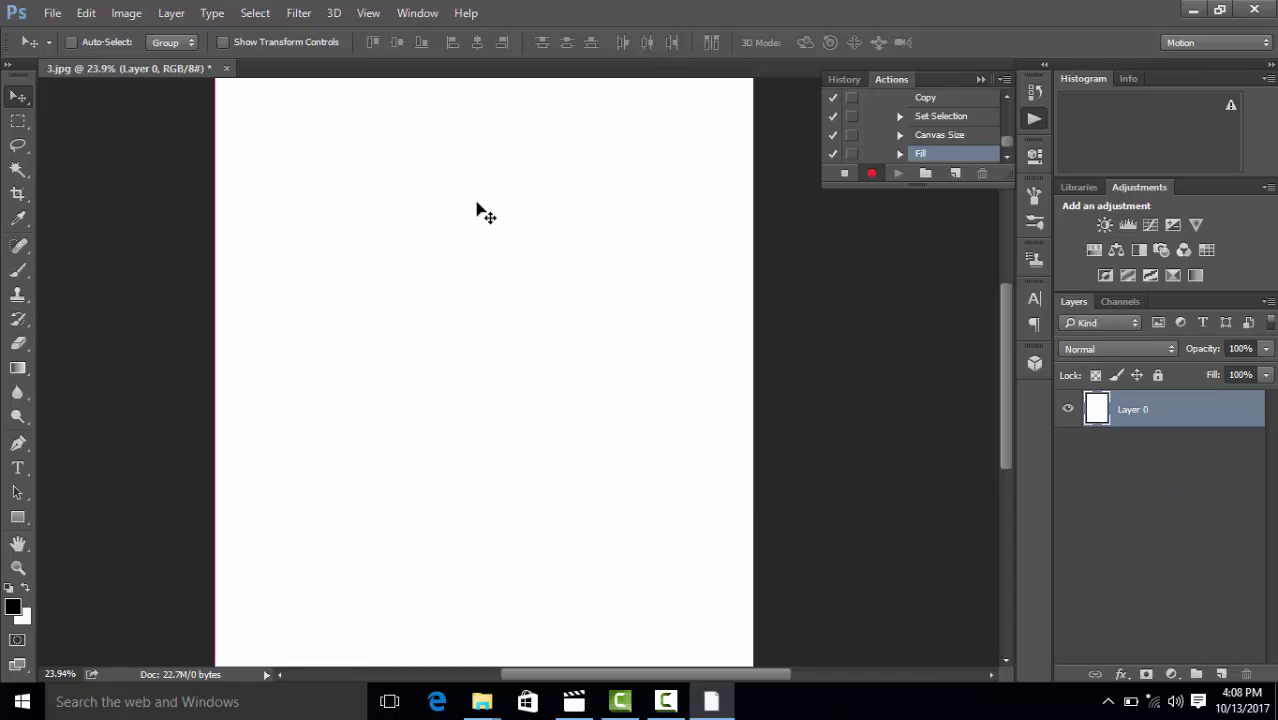
key(ctrl+v)
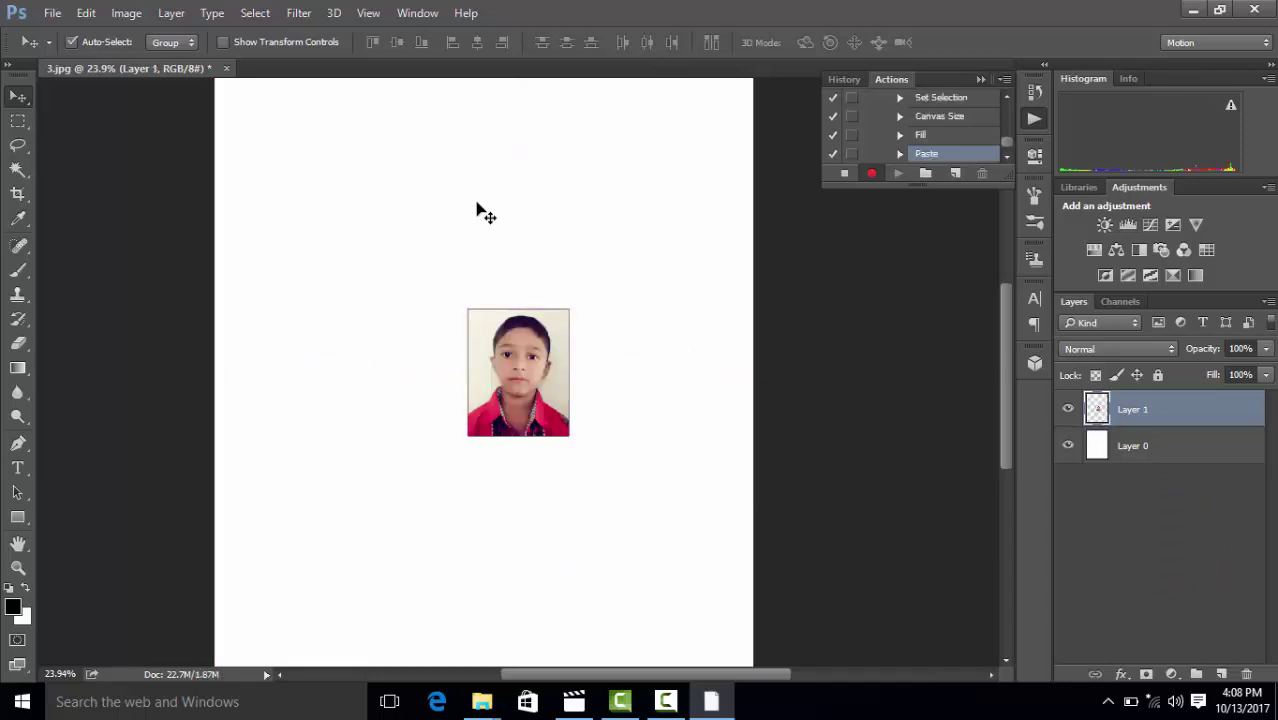
drag(491, 243, 559, 285)
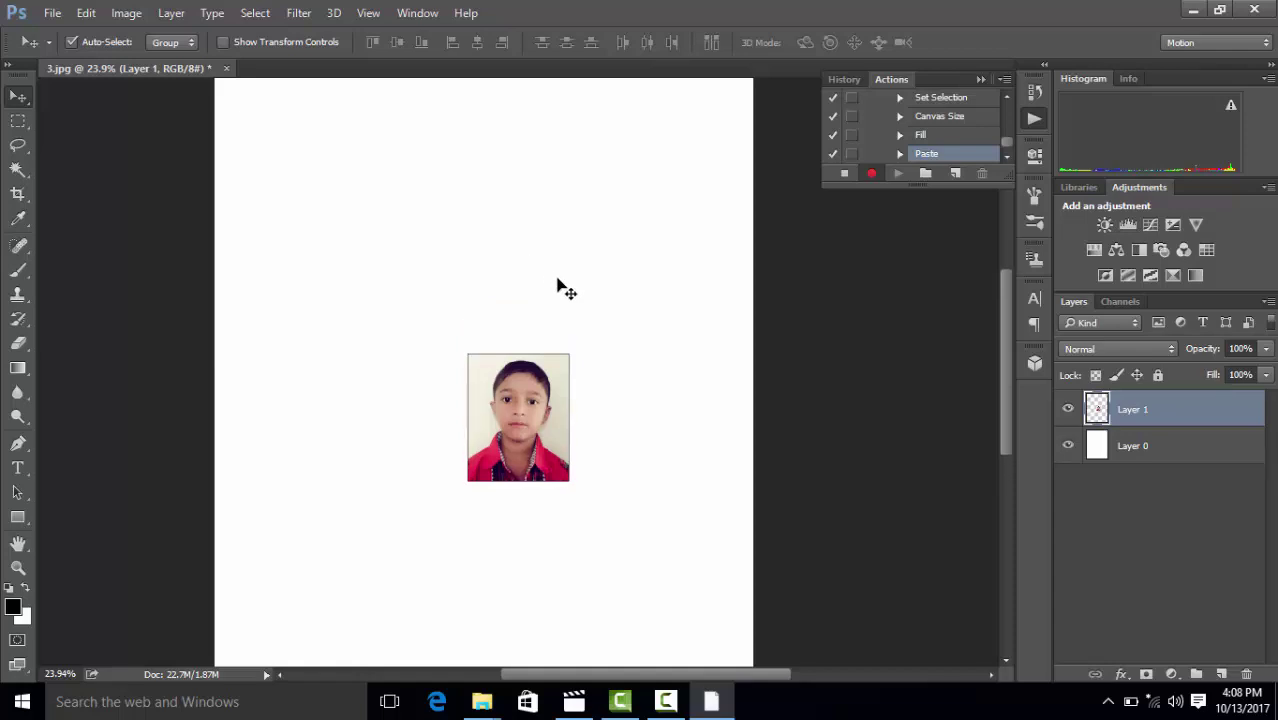
drag(520, 404, 280, 147)
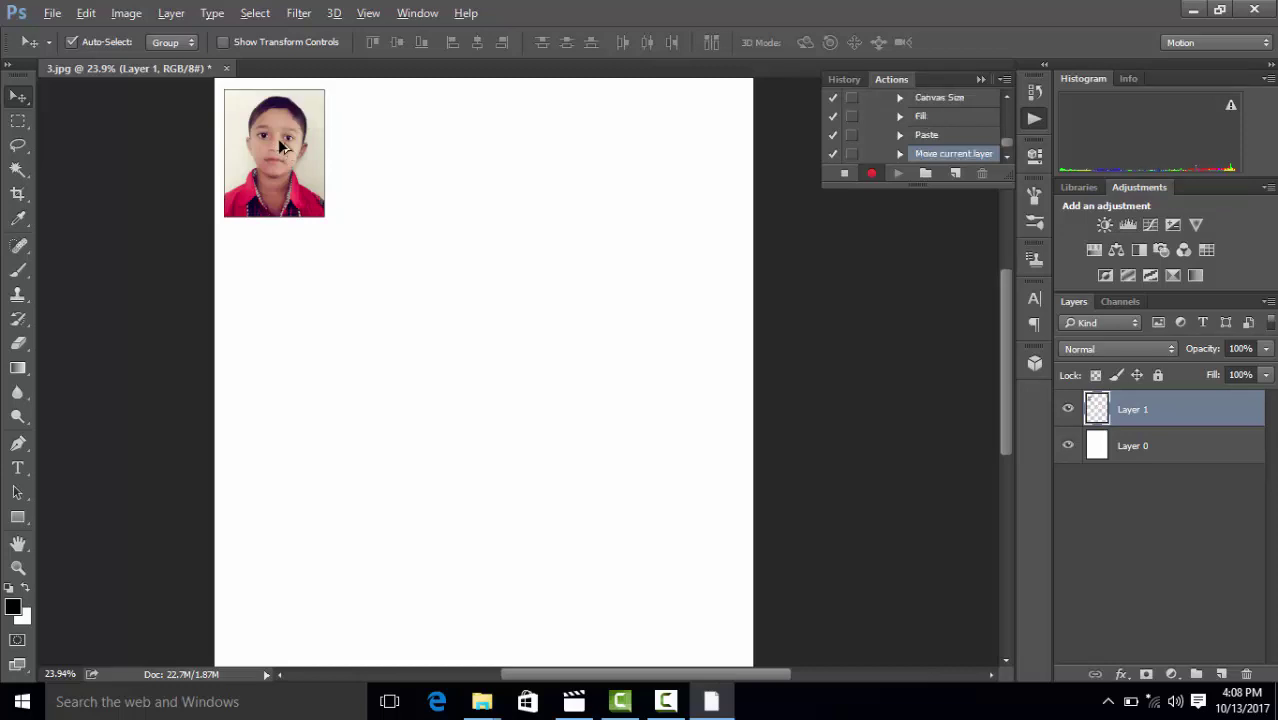
drag(281, 148, 394, 153)
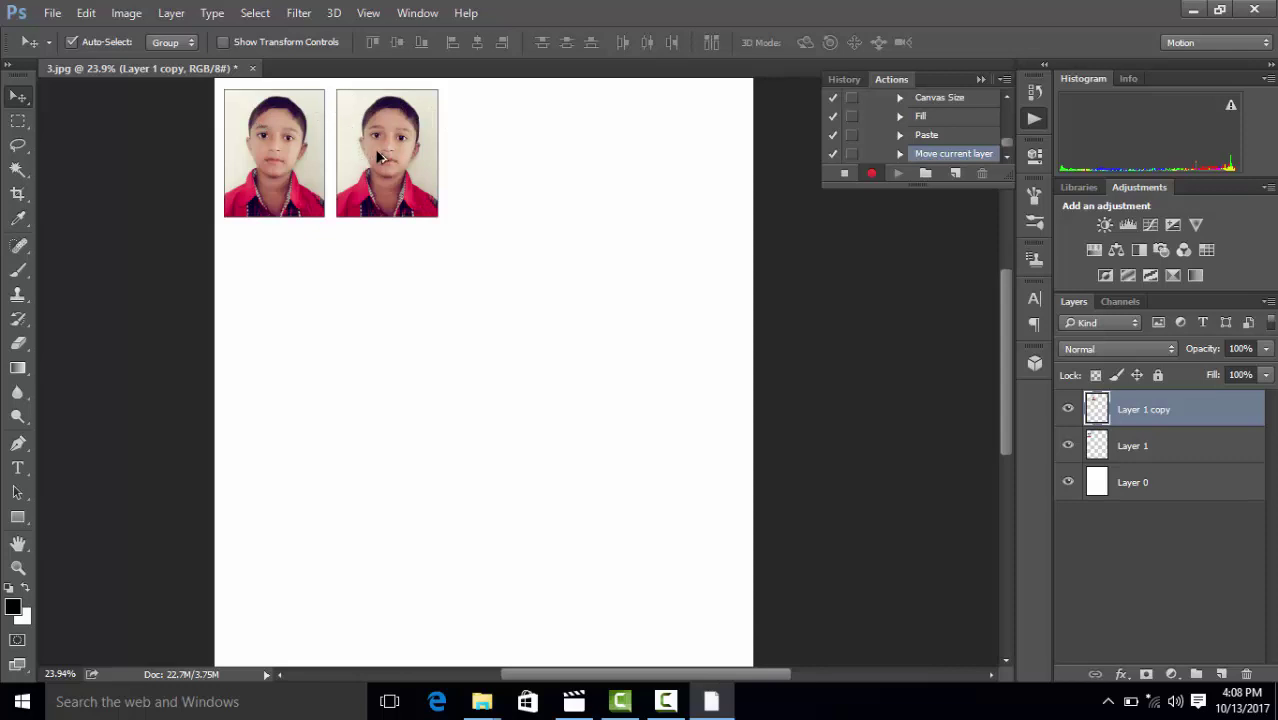
mouse_move(383, 158)
mouse_down()
mouse_move(492, 173)
mouse_move(604, 145)
mouse_up()
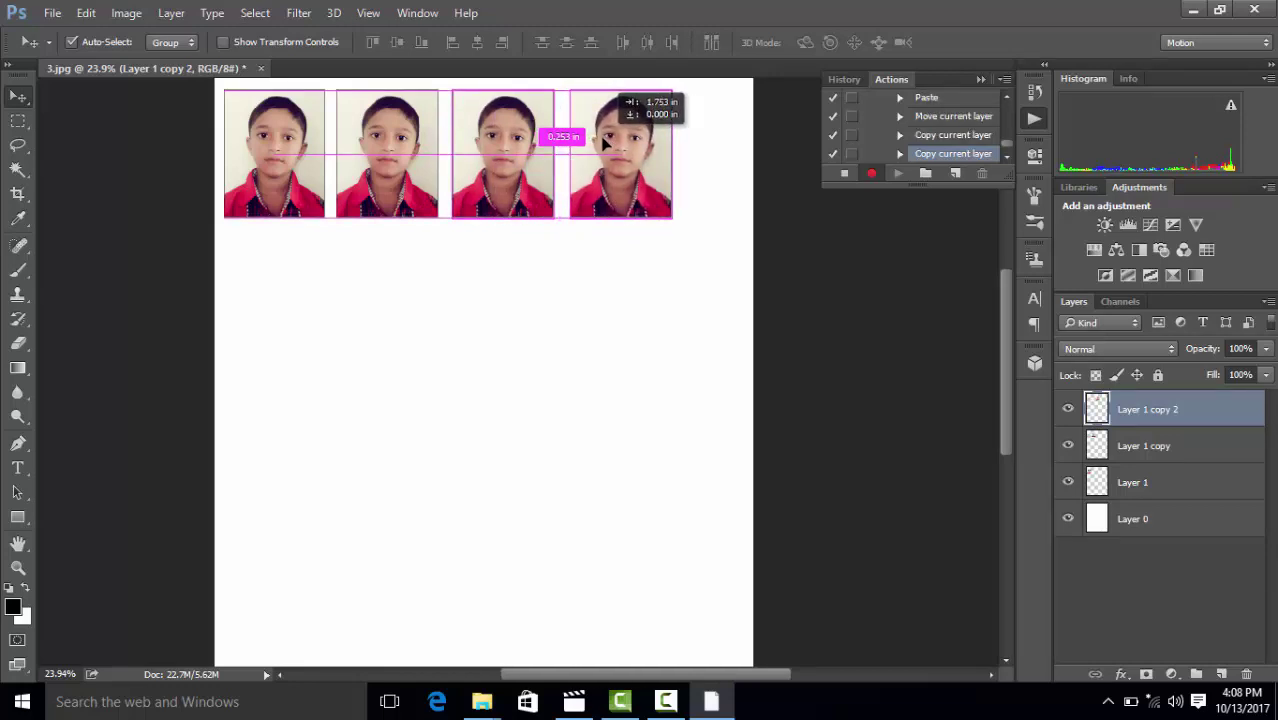
drag(604, 145, 604, 146)
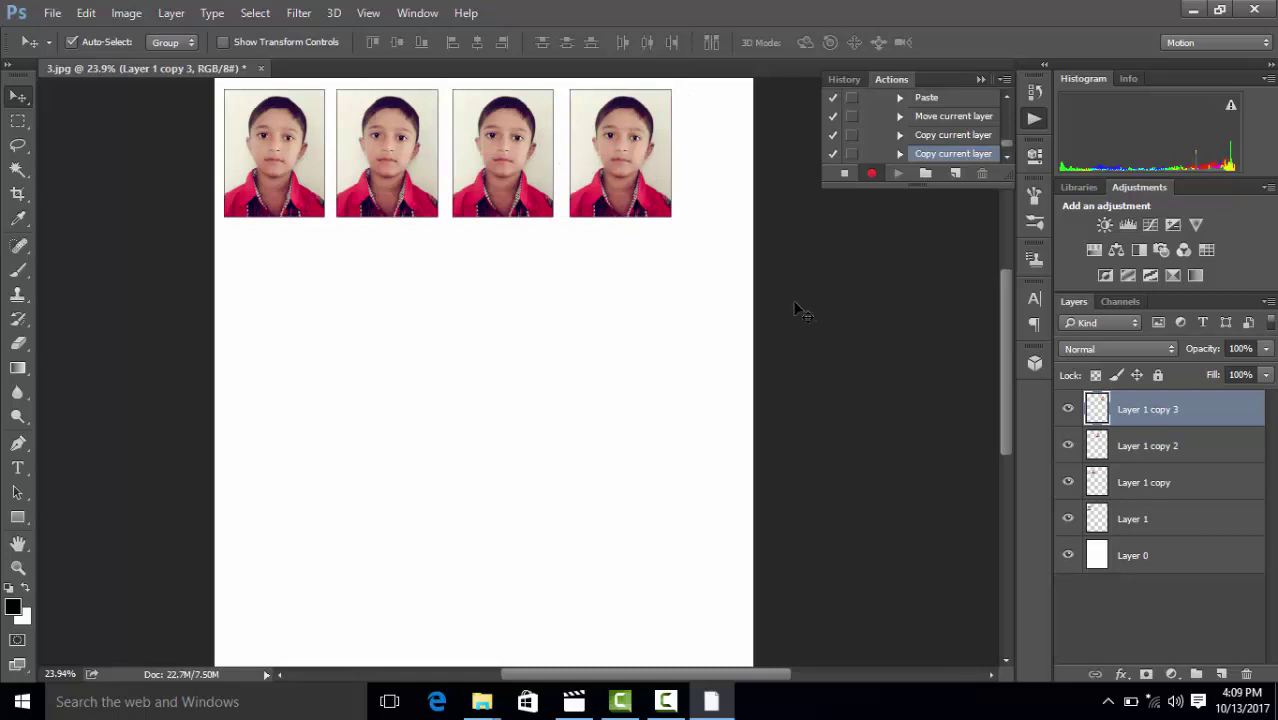
Select Layer 1 through Layer 1 copy 3 and merge them into one row
shift+click(1145, 450)
ctrl+click(1133, 490)
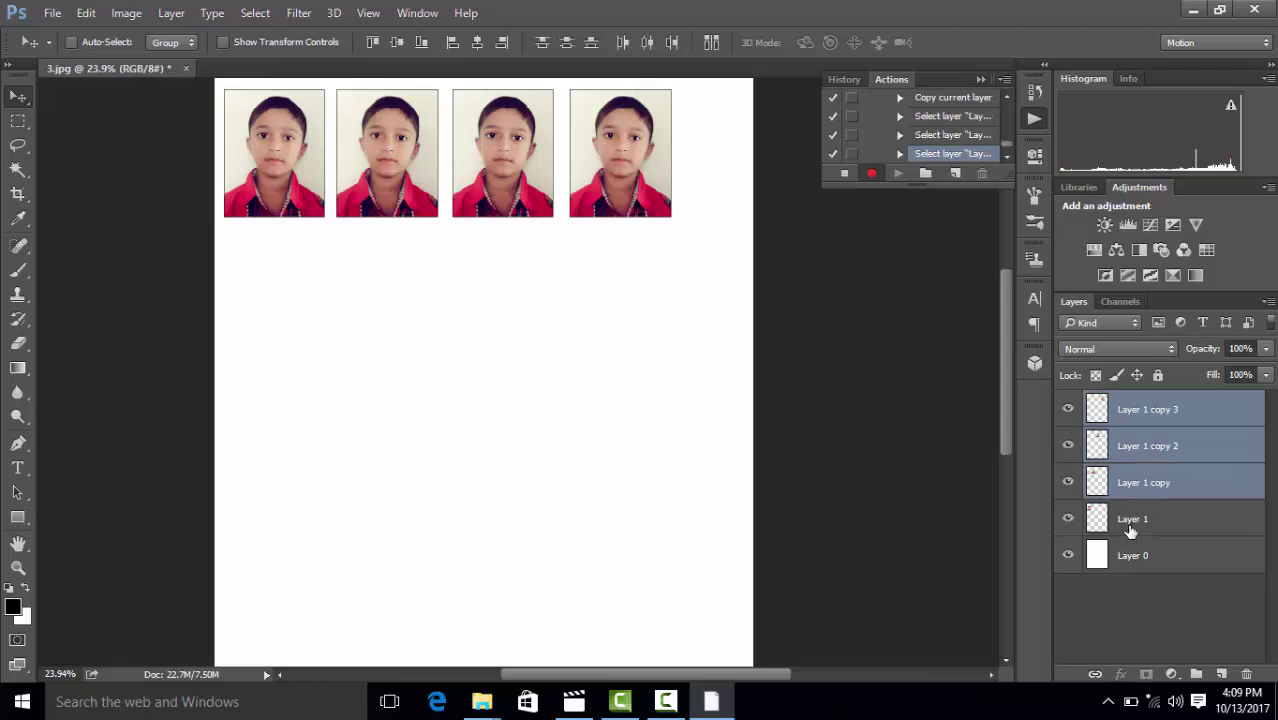
ctrl+click(1132, 530)
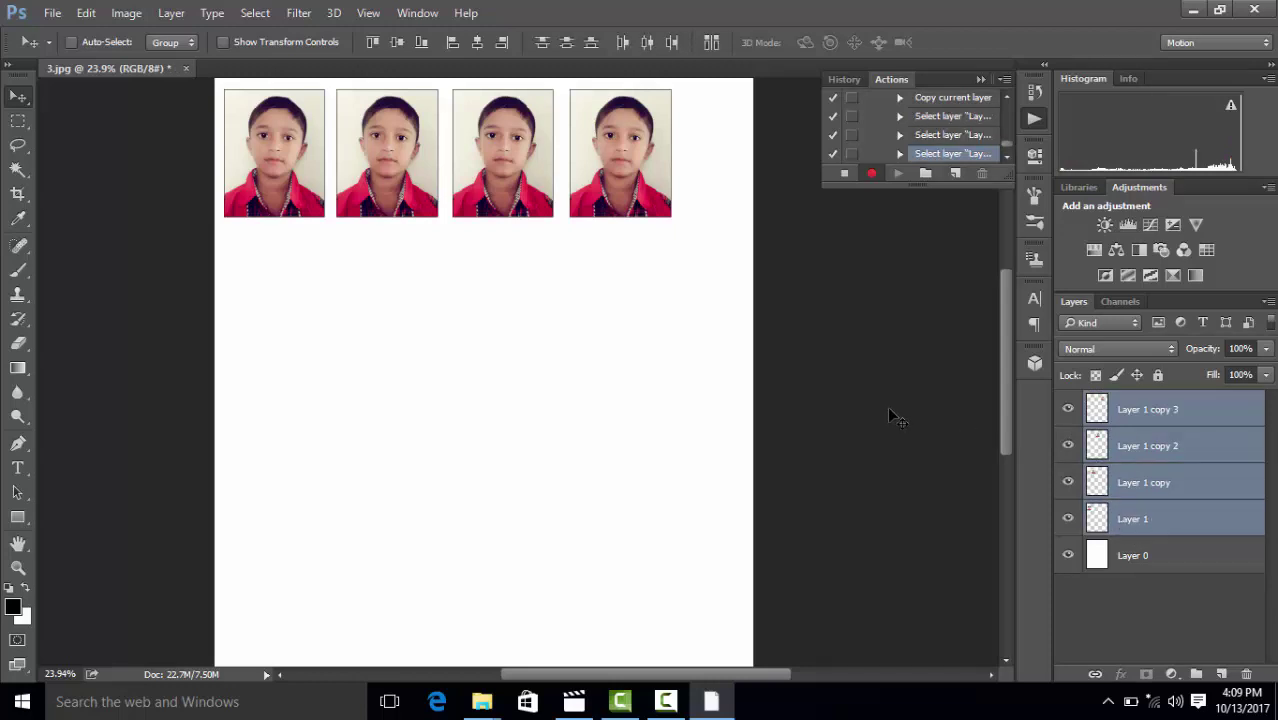
key(ctrl+e)
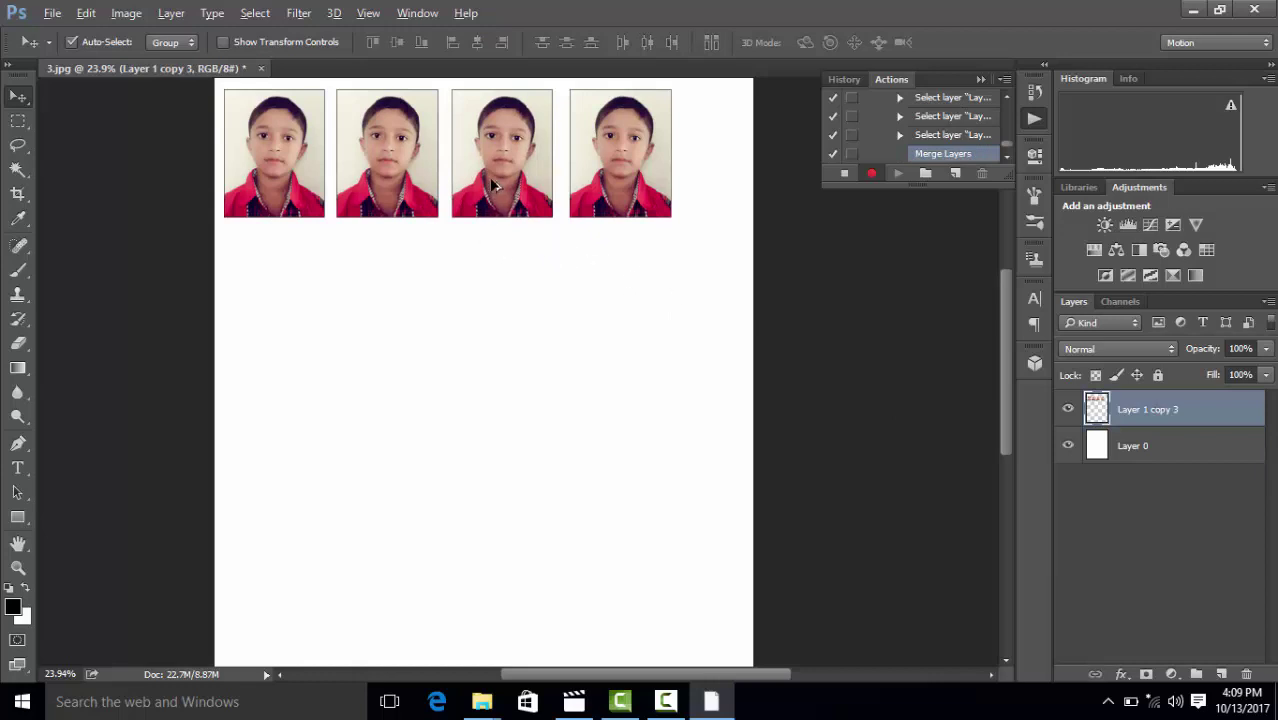
Duplicate the merged row down the sheet into stacked rows, up to Layer 1 copy 7
drag(503, 187, 548, 327)
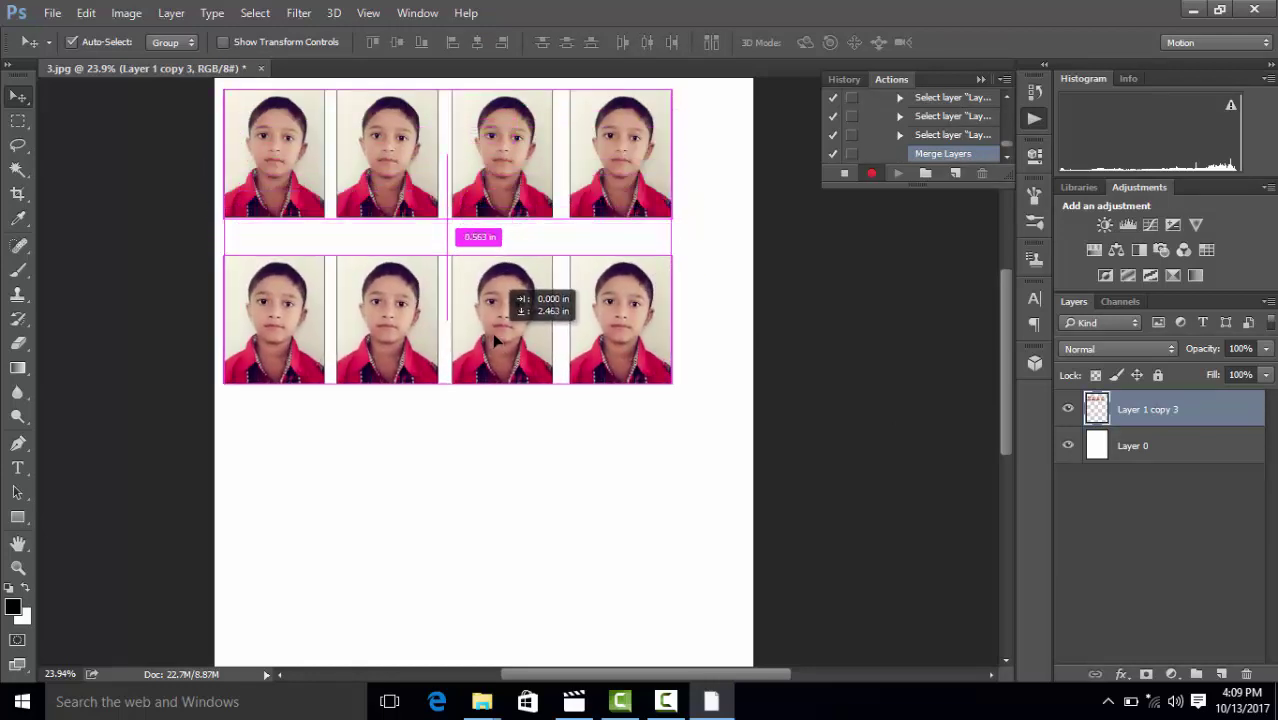
mouse_move(548, 327)
mouse_down()
mouse_move(558, 314)
mouse_move(524, 452)
mouse_up()
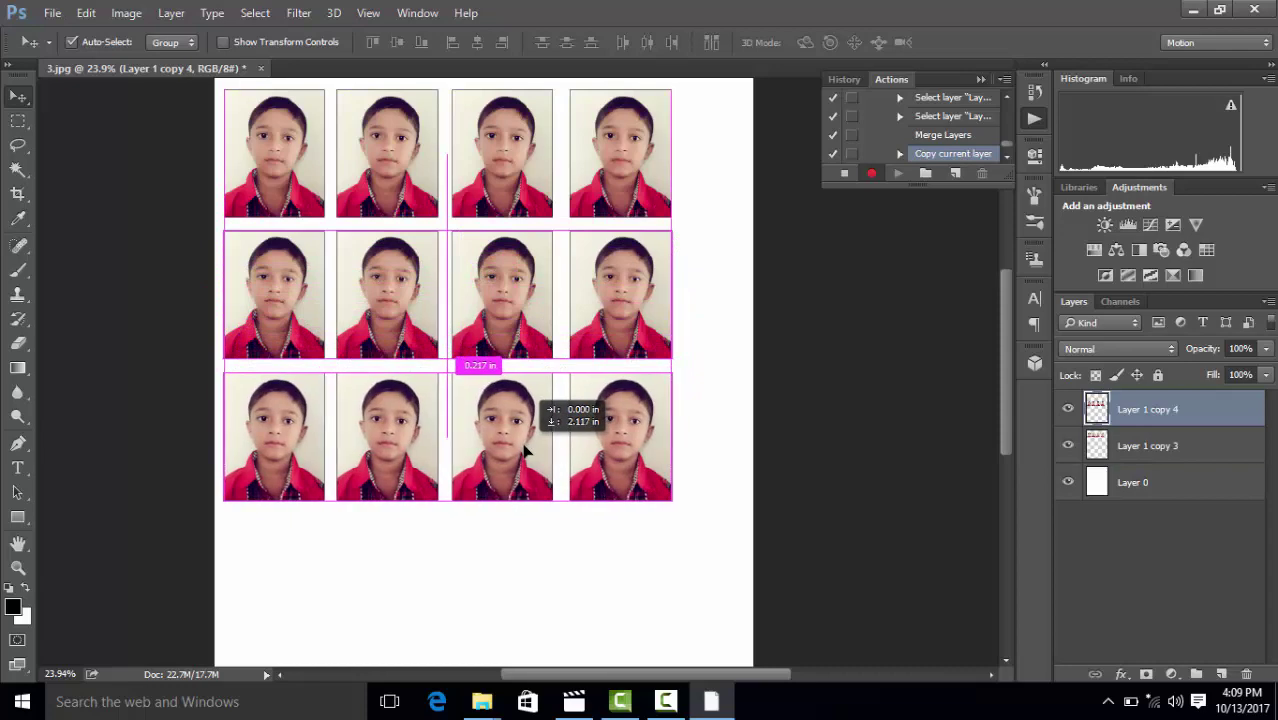
drag(524, 452, 524, 452)
scroll(494, 422, down, 2)
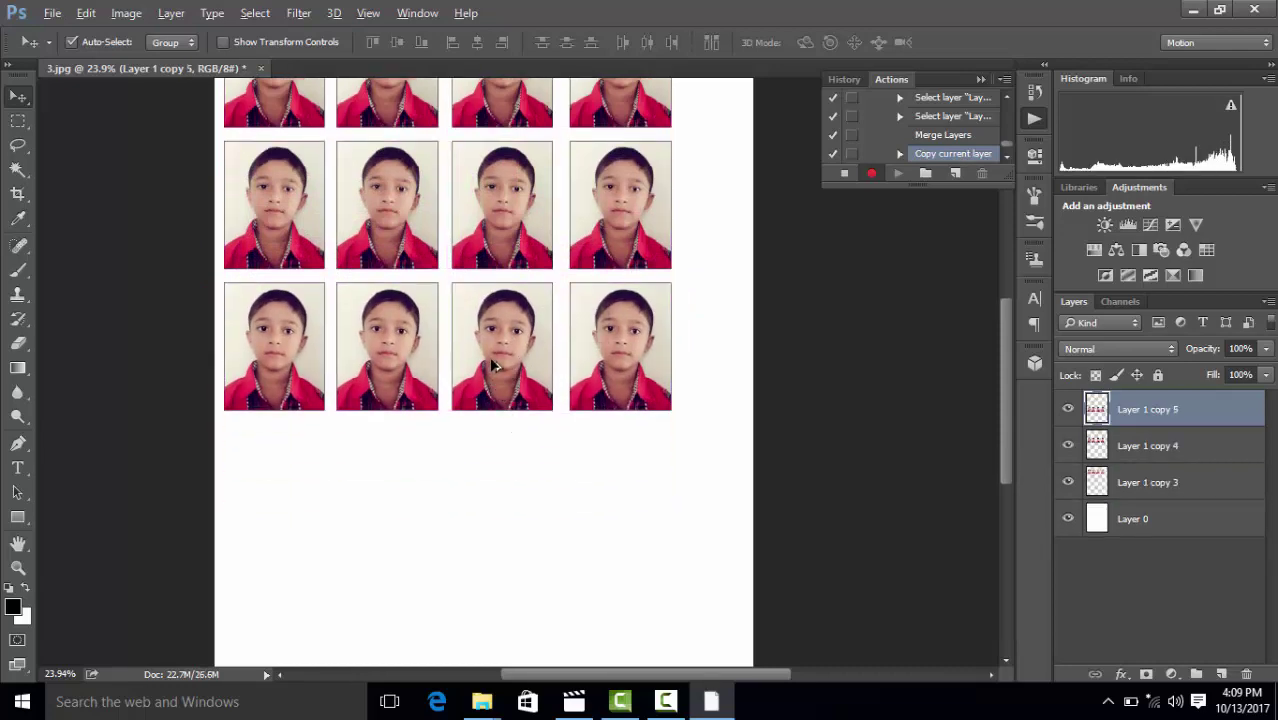
mouse_move(496, 366)
mouse_down()
mouse_move(508, 455)
mouse_move(494, 500)
mouse_up()
scroll(480, 480, down, 2)
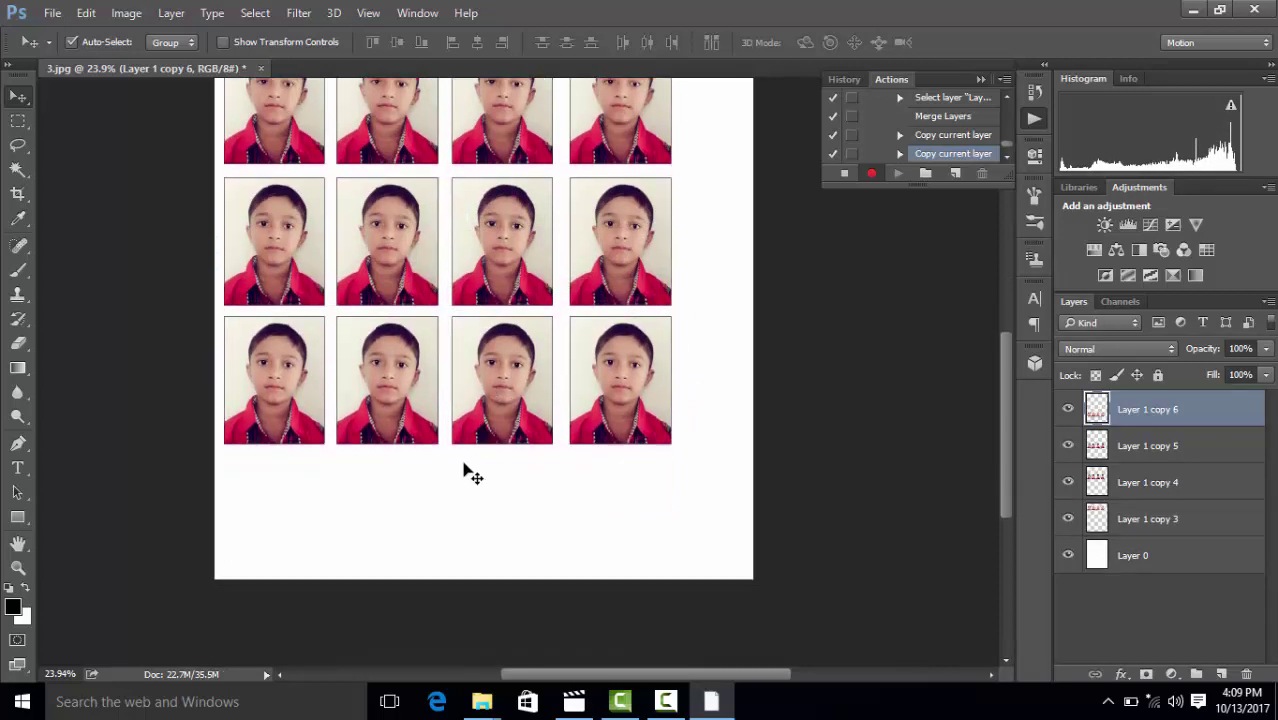
mouse_move(494, 416)
mouse_down()
mouse_move(484, 425)
mouse_move(488, 406)
mouse_move(492, 530)
mouse_up()
key(ctrl+j)
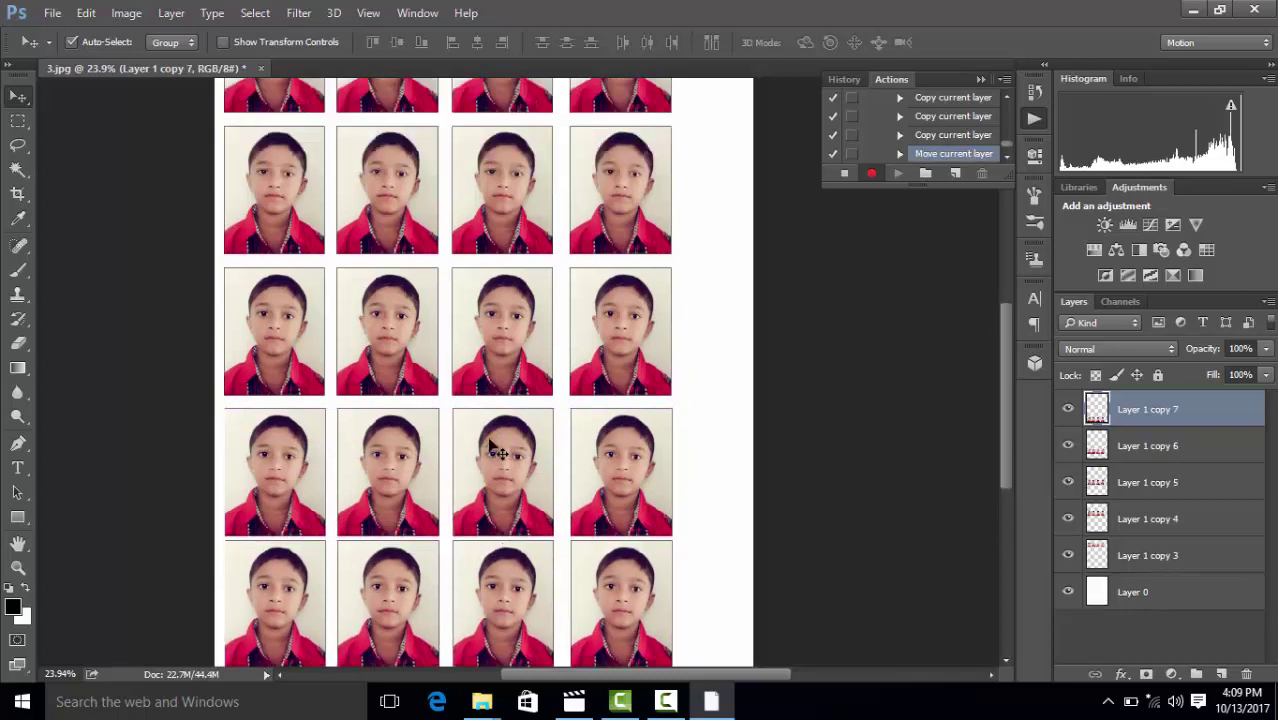
scroll(491, 366, up, 3)
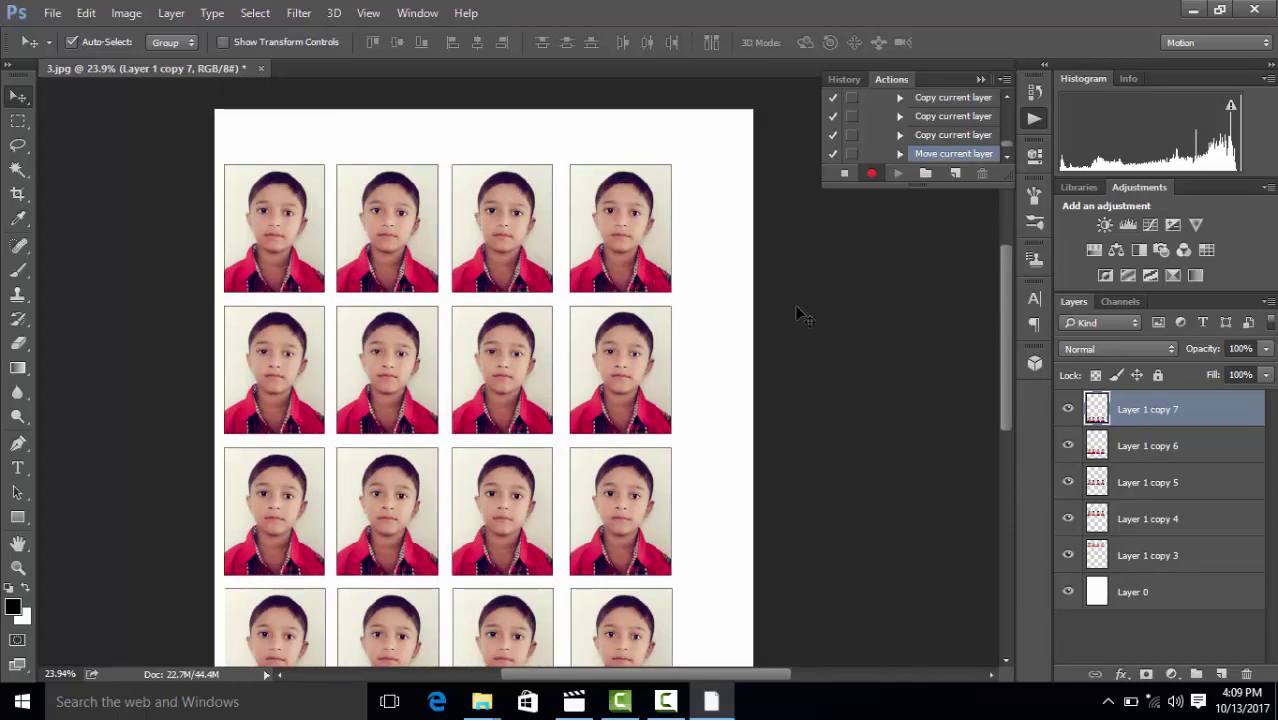
Select Layer 1 copy 3 through copy 6 together and nudge them up with three Shift+Up presses
shift+click(1122, 450)
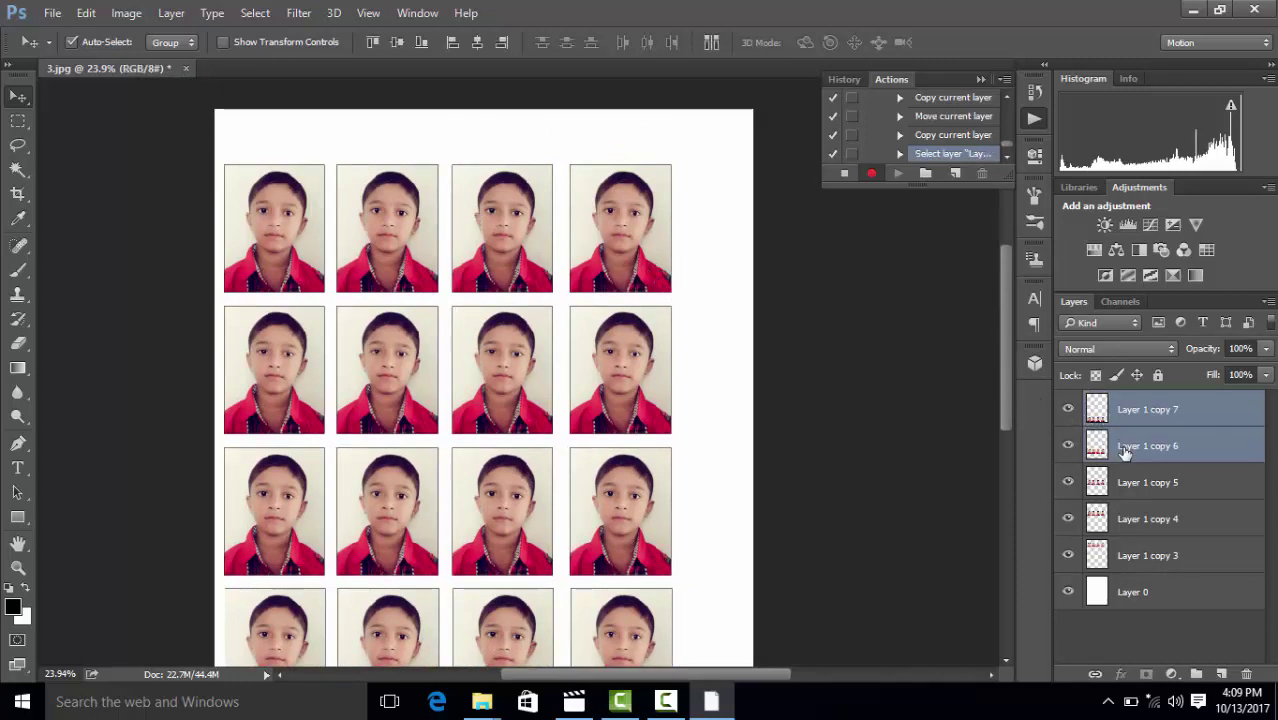
shift+click(1143, 485)
shift+click(1145, 520)
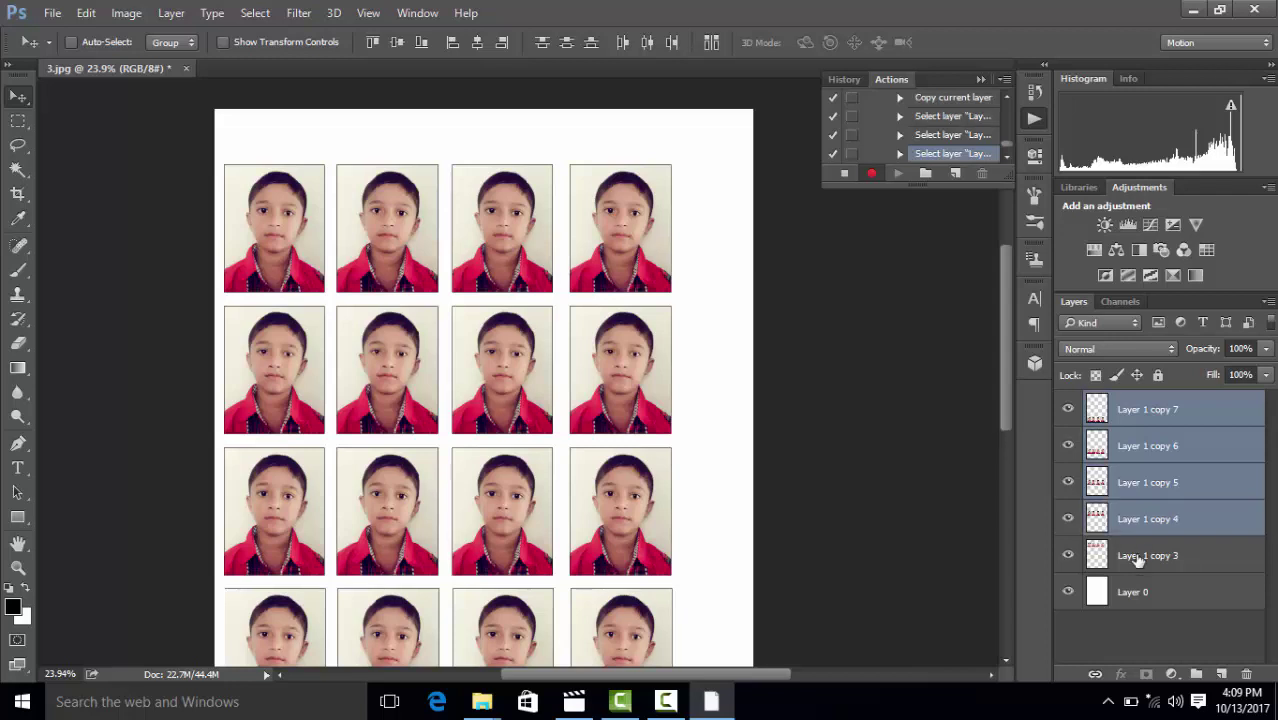
shift+click(1137, 558)
key(shift+Up)
key(shift+Up)
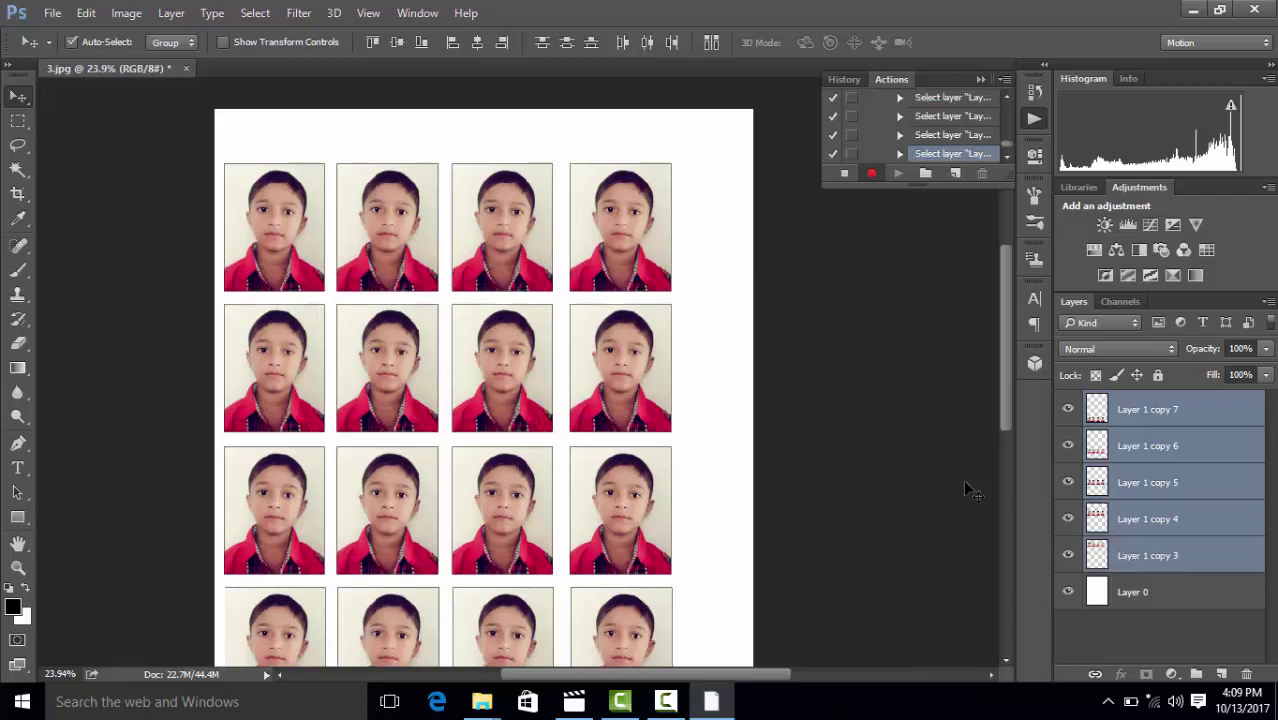
key(shift+Up)
key(shift+Up)
key(shift+Up)
key(shift+Up)
key(shift+Up)
key(shift+Up)
key(shift+Up)
key(shift+Up)
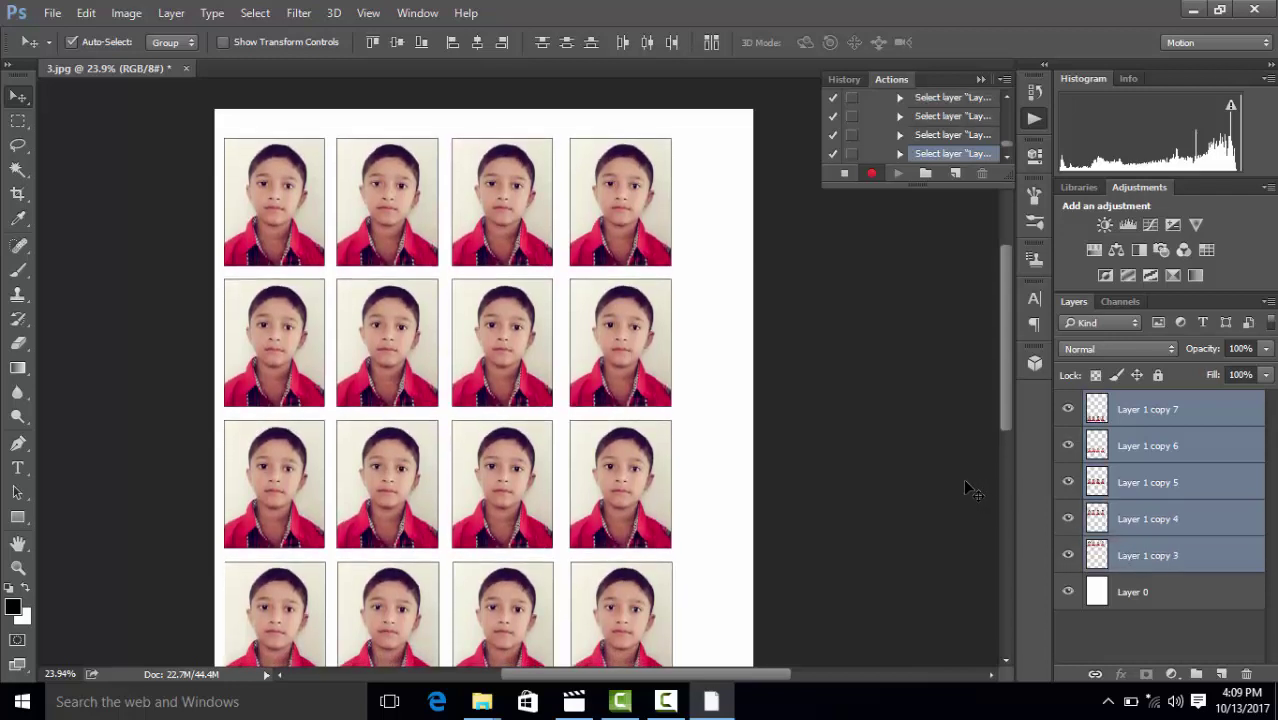
key(shift+Up)
key(shift+Up)
key(shift+Up)
key(shift+Up)
key(shift+Up)
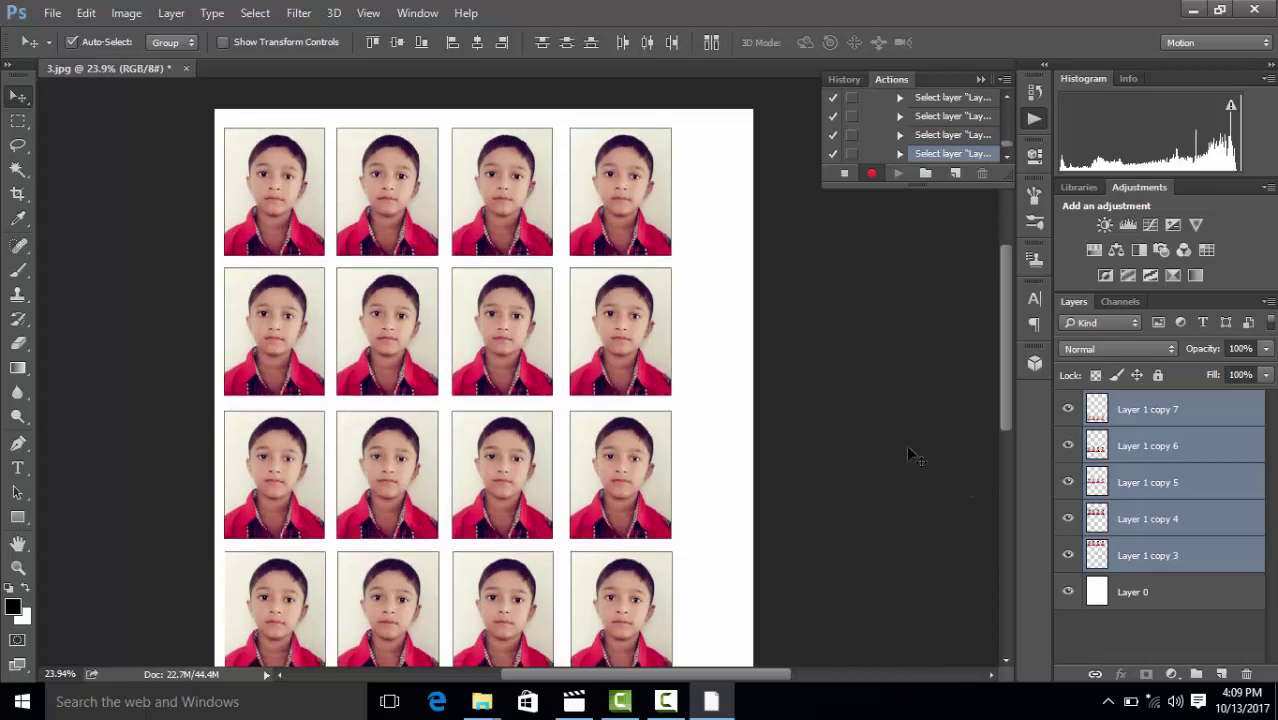
Merge the selected portrait rows into a single layer with Ctrl+E
scroll(800, 450, down, 2)
scroll(690, 447, down, 1)
scroll(673, 433, up, 2)
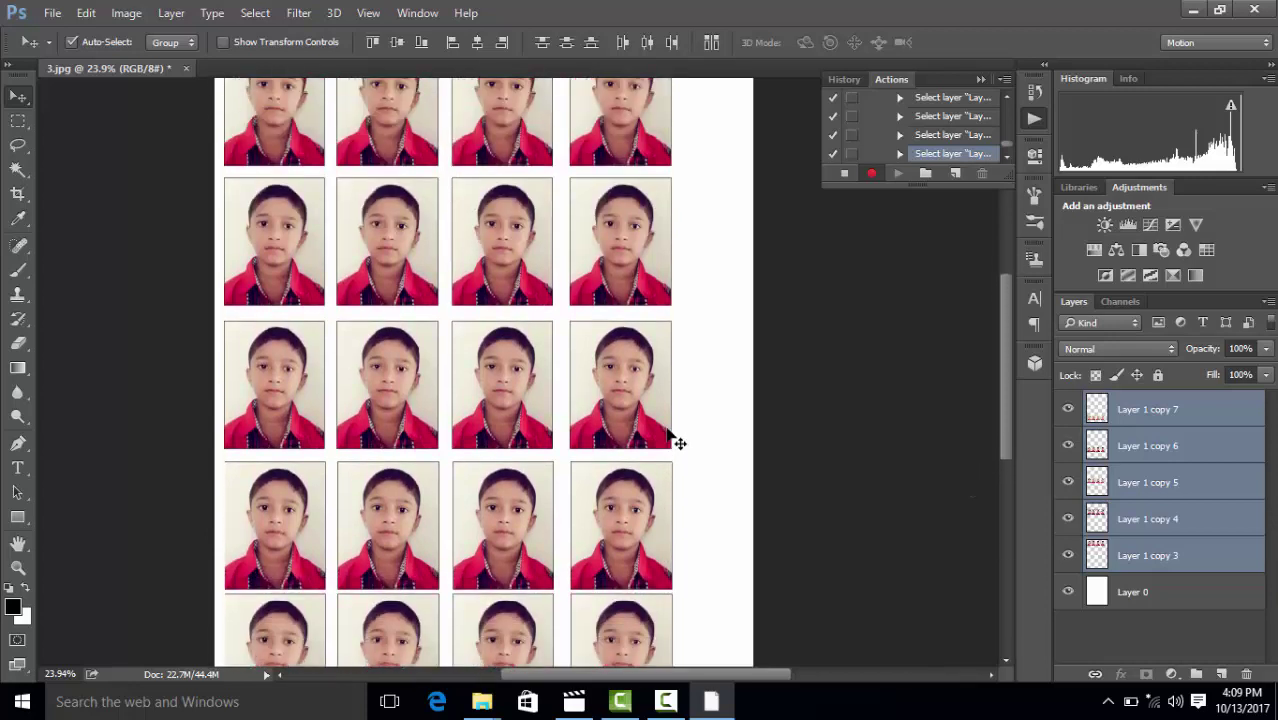
scroll(670, 438, up, 2)
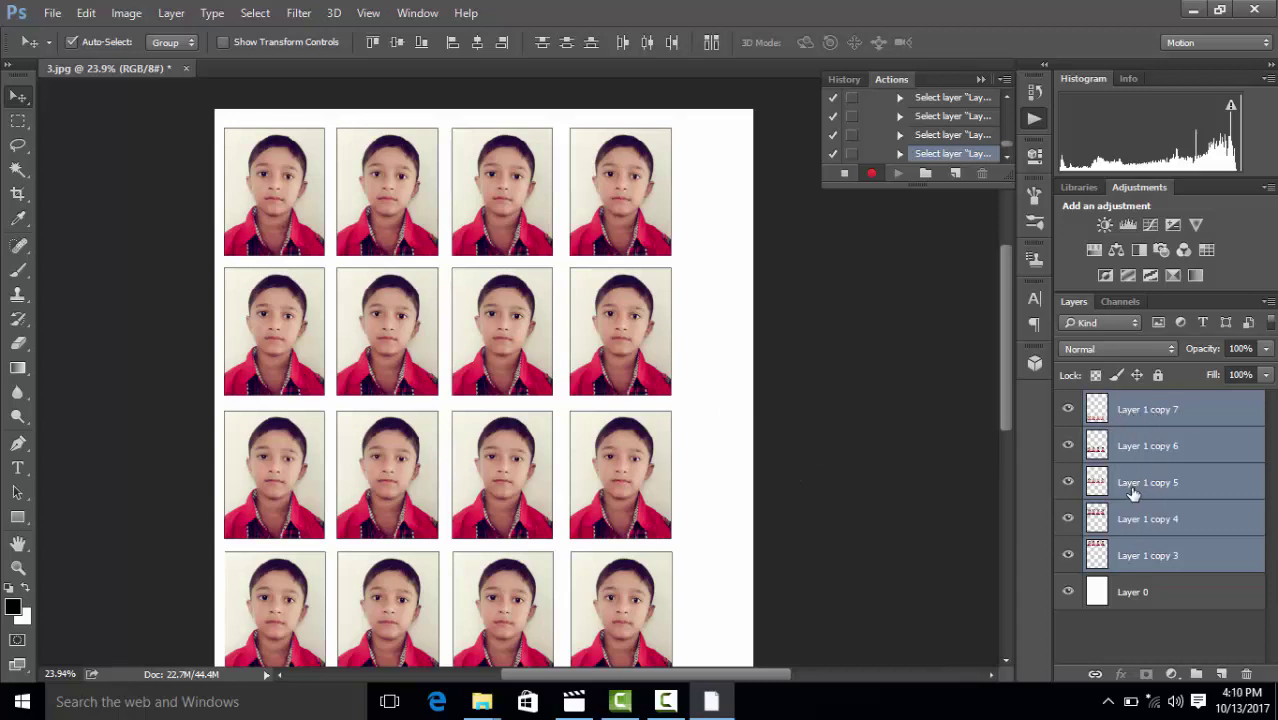
key(ctrl+e)
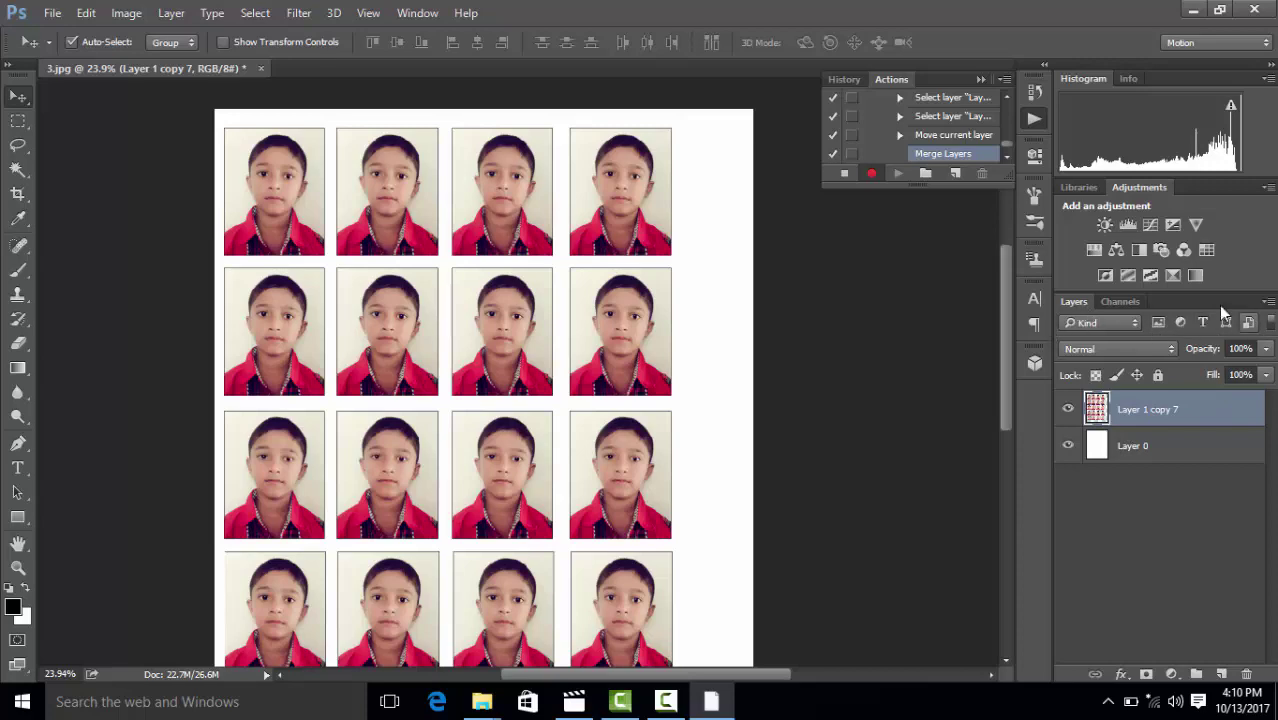
click(1266, 304)
click(868, 395)
Bring back the Layers panel from the Window menu and stop recording Action 1
click(410, 12)
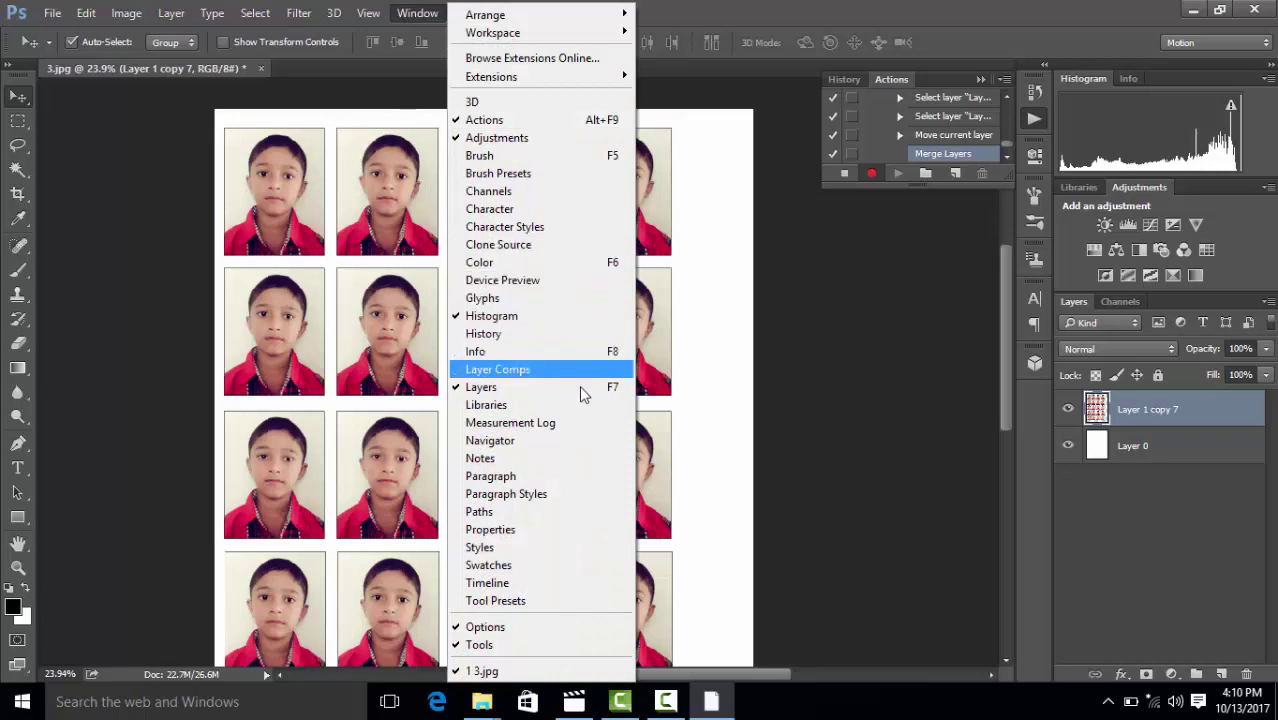
click(529, 404)
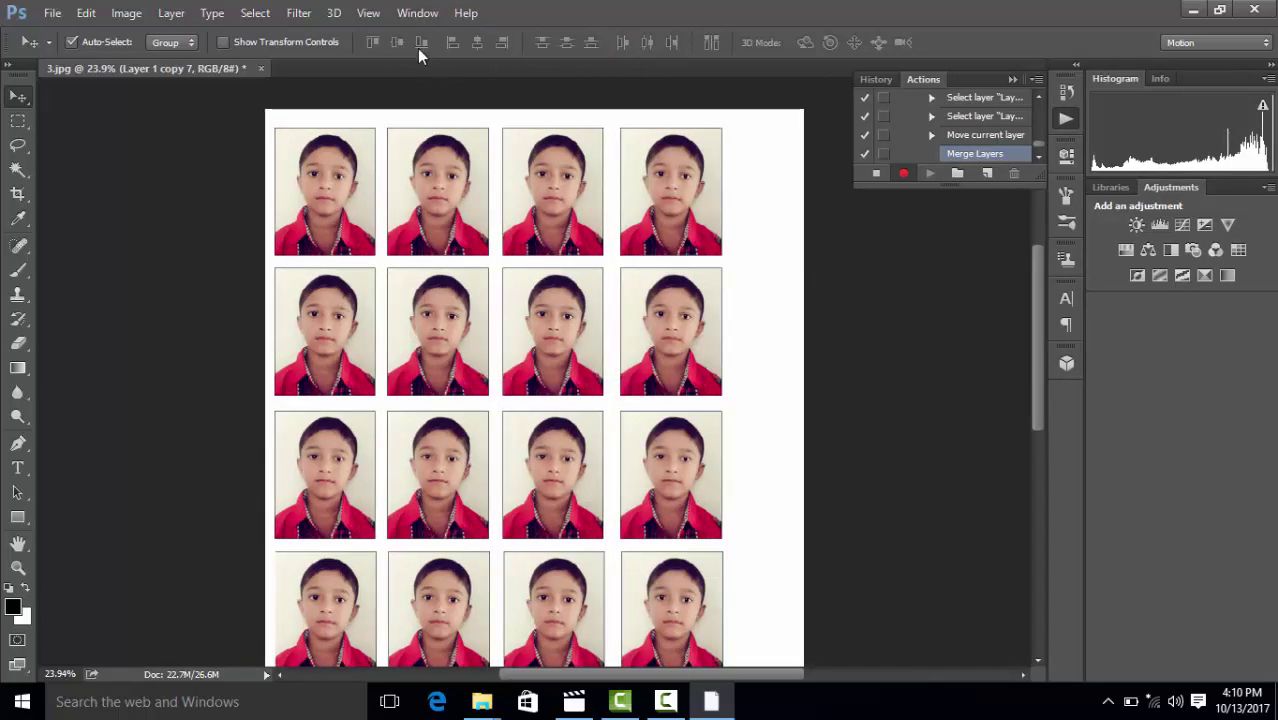
click(415, 13)
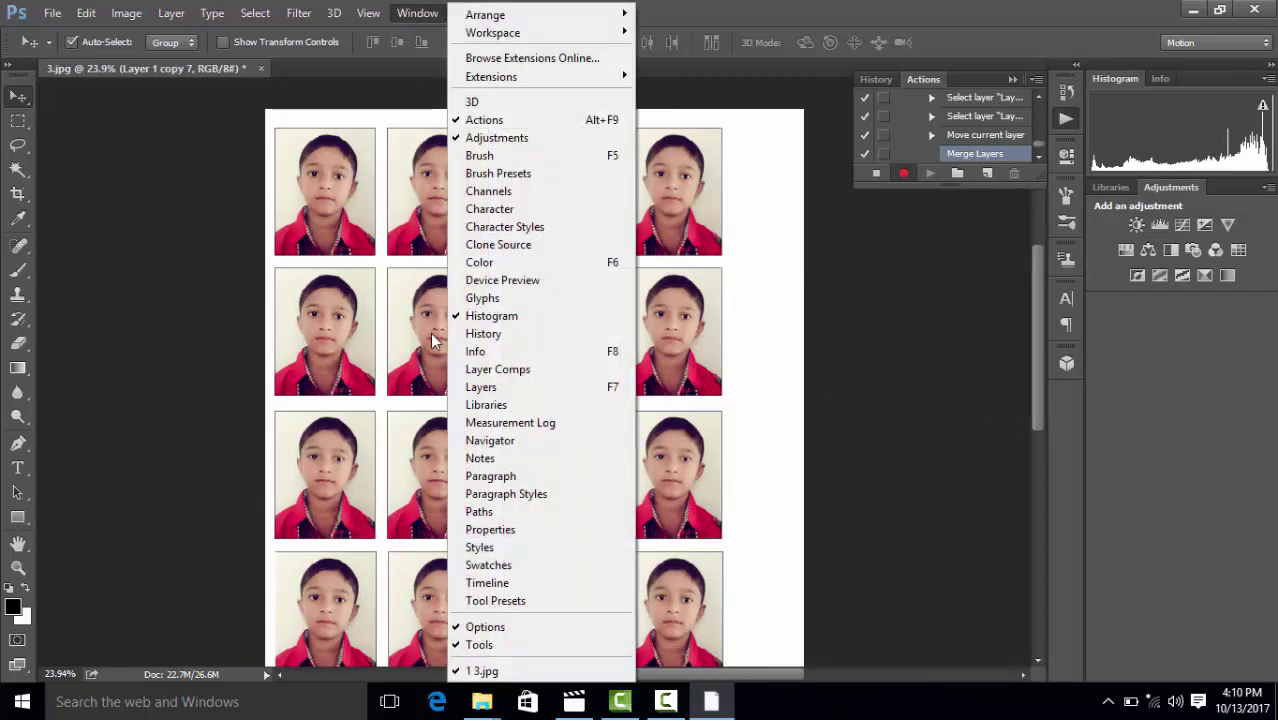
click(520, 389)
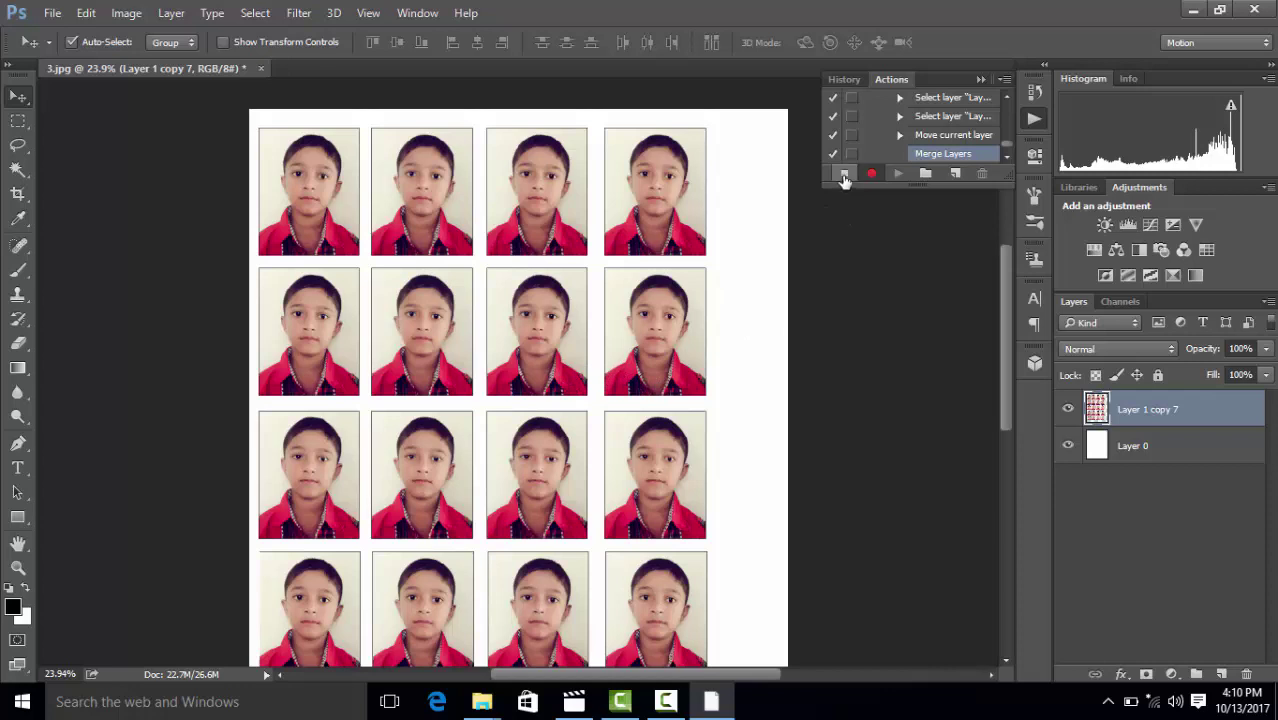
click(843, 174)
Close 3.jpg without saving and open the photo 1.jpg
click(261, 68)
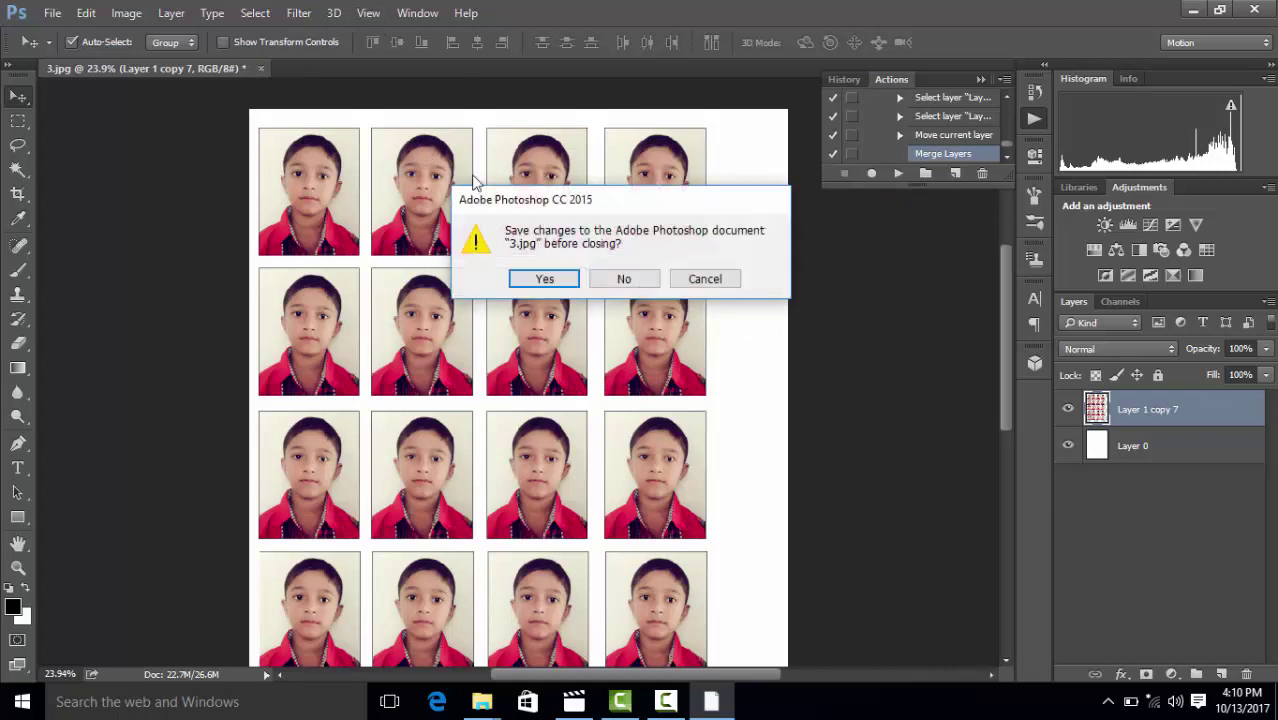
click(623, 282)
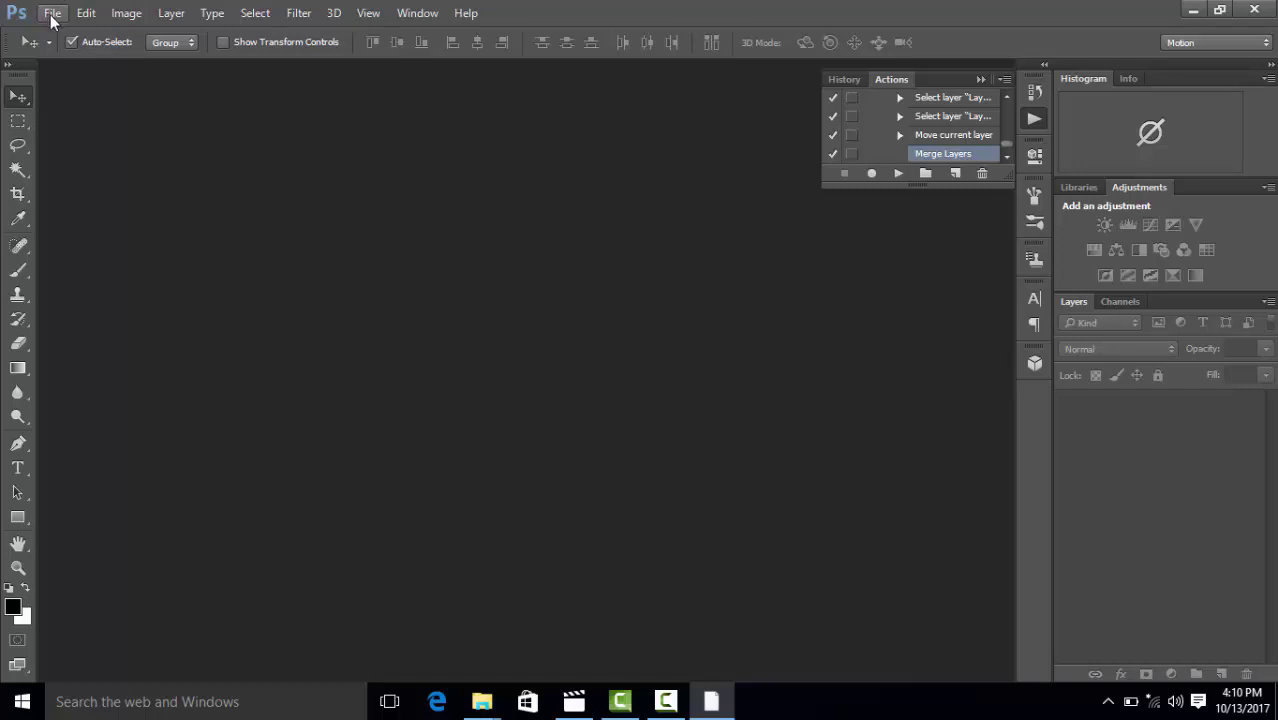
click(52, 14)
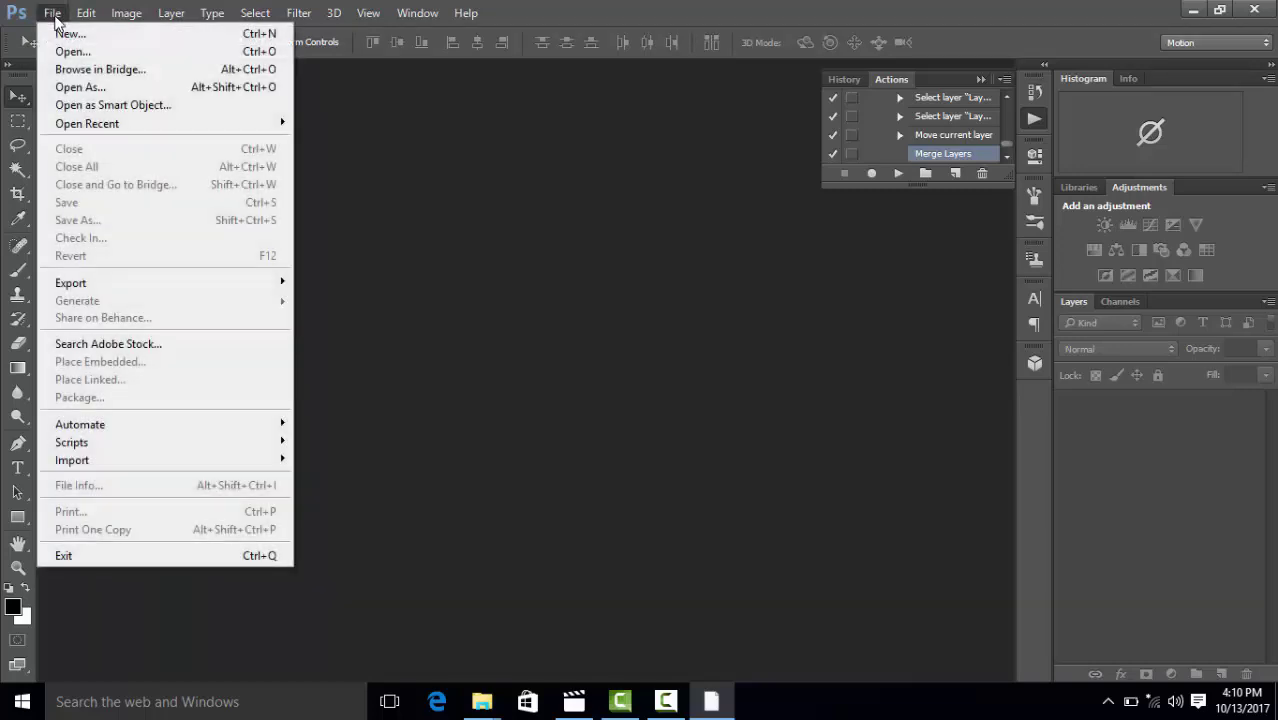
click(66, 48)
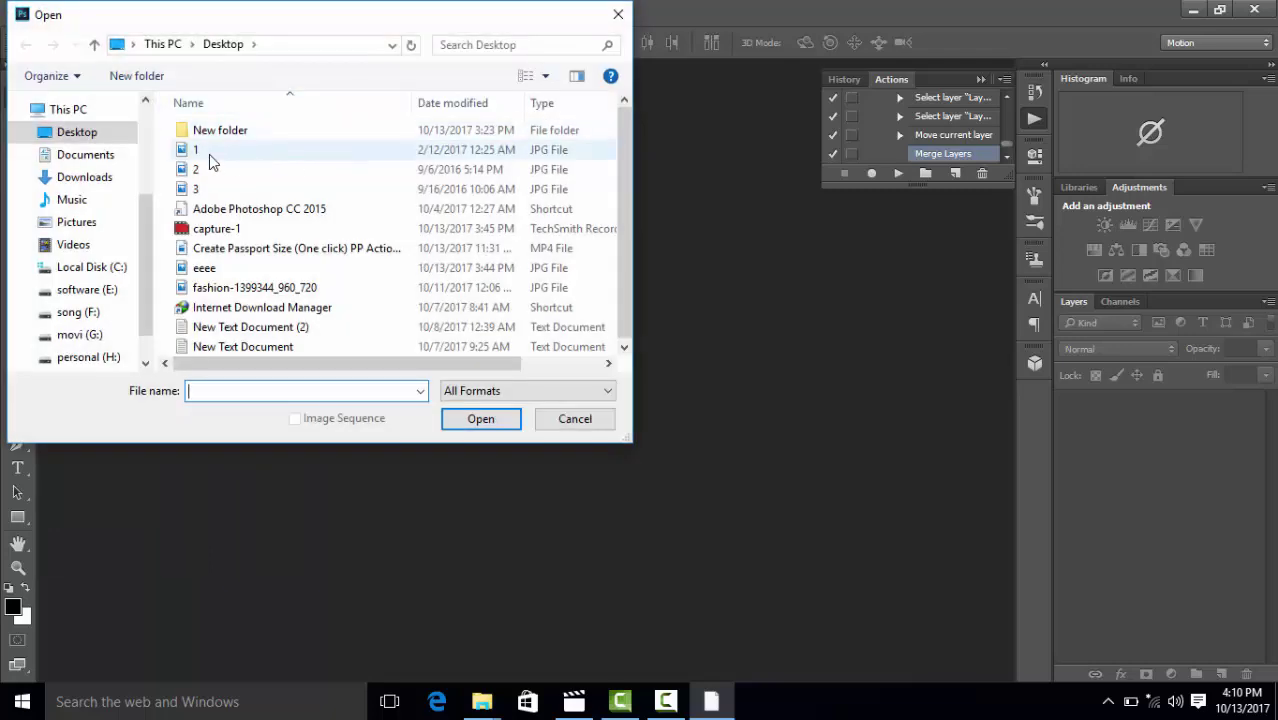
click(209, 152)
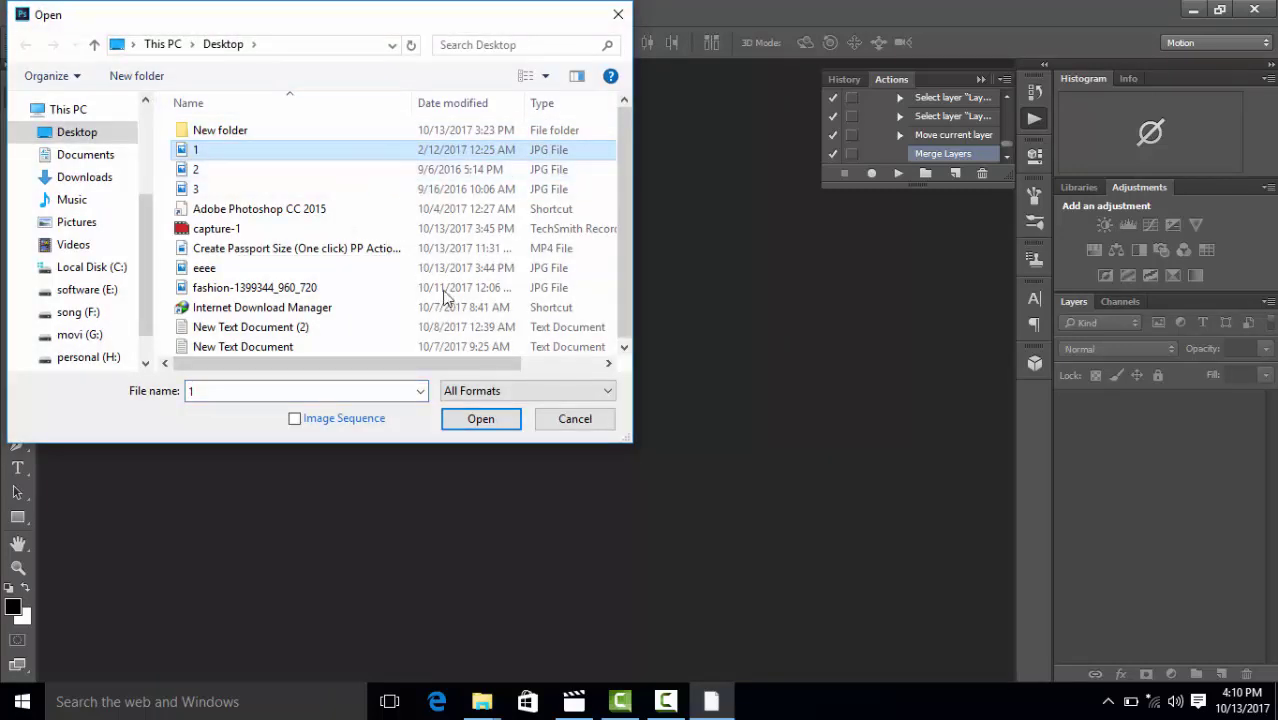
click(481, 420)
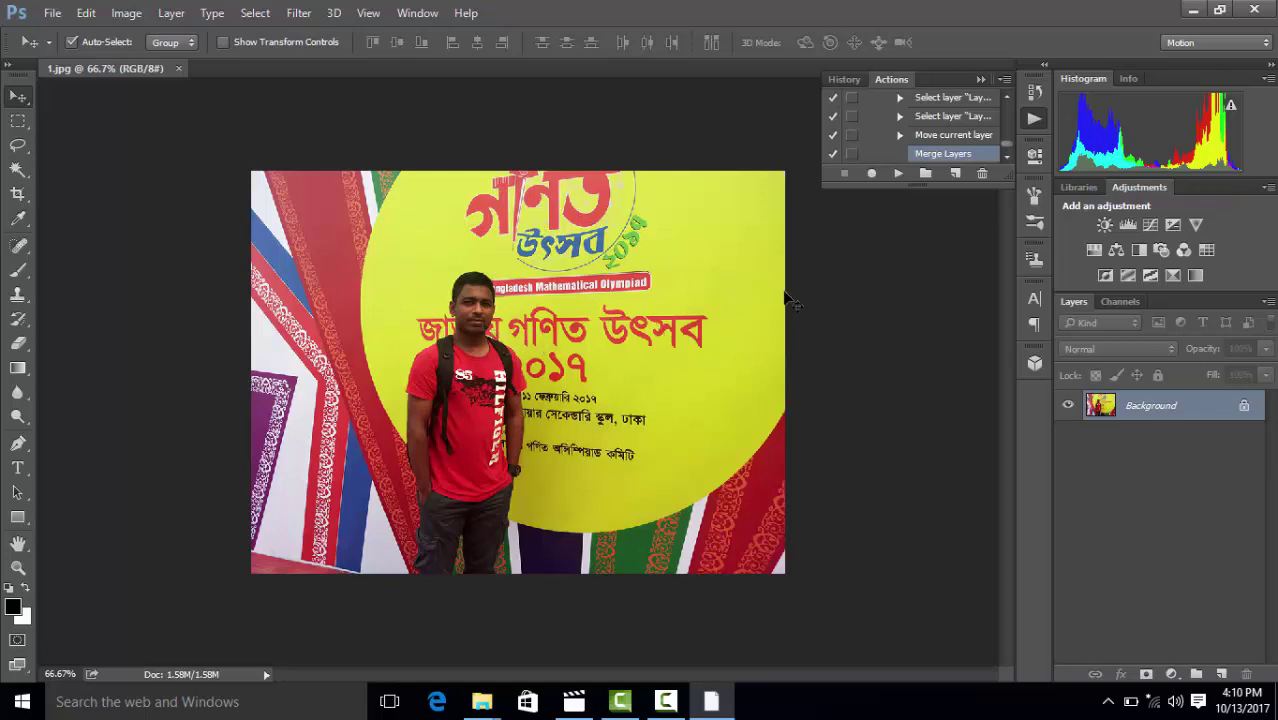
Turn on the dialog toggle for Action 1's Crop step and select Action 1
scroll(930, 145, down, 2)
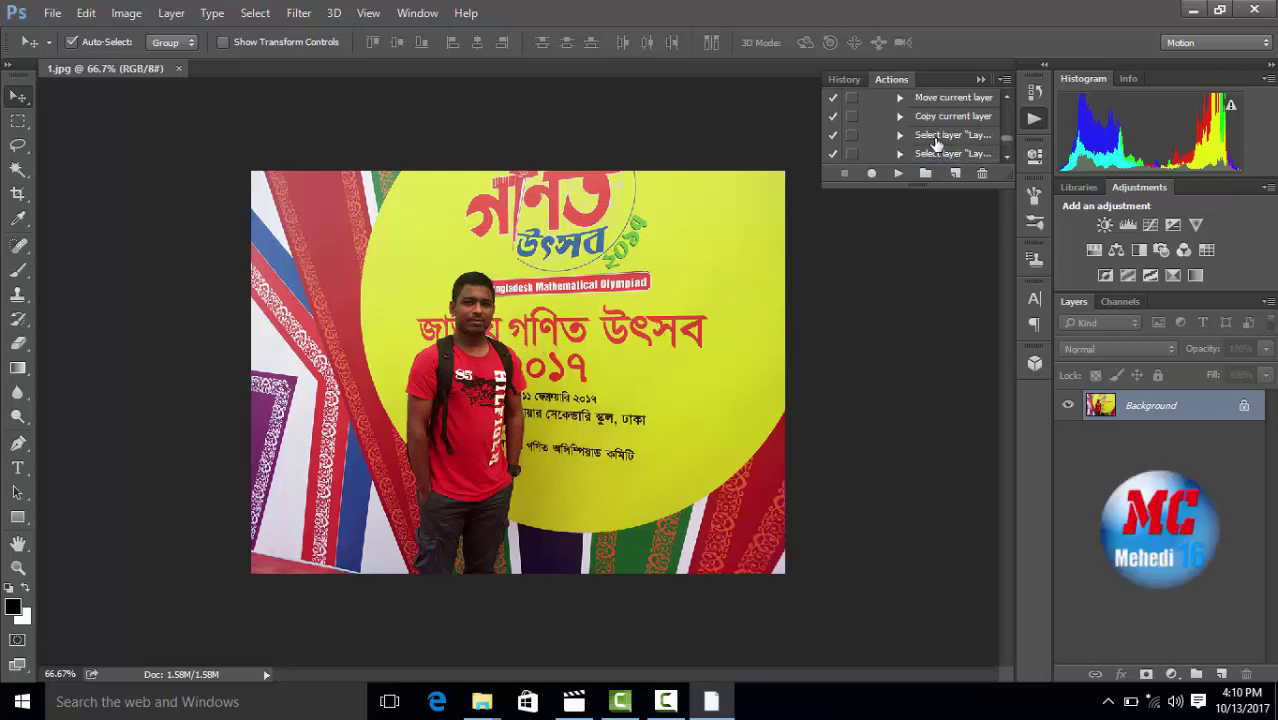
scroll(925, 142, down, 2)
scroll(920, 140, down, 2)
scroll(918, 142, up, 3)
scroll(900, 152, up, 3)
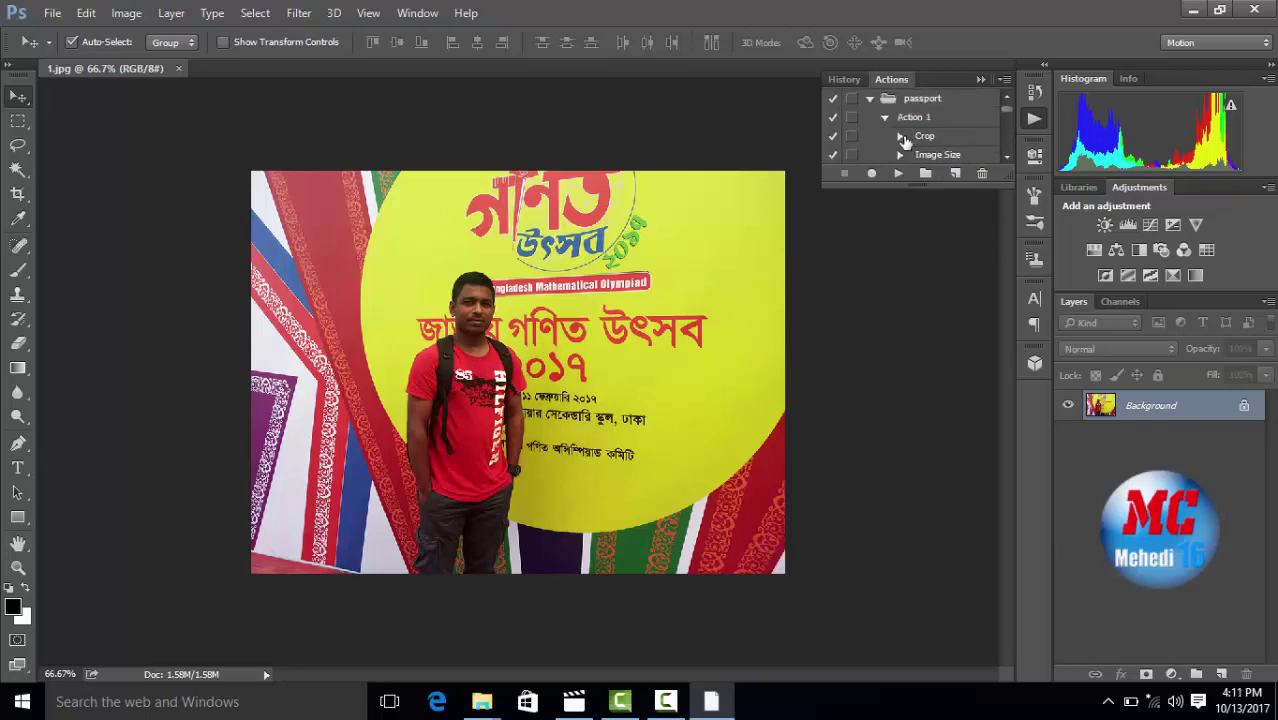
click(852, 137)
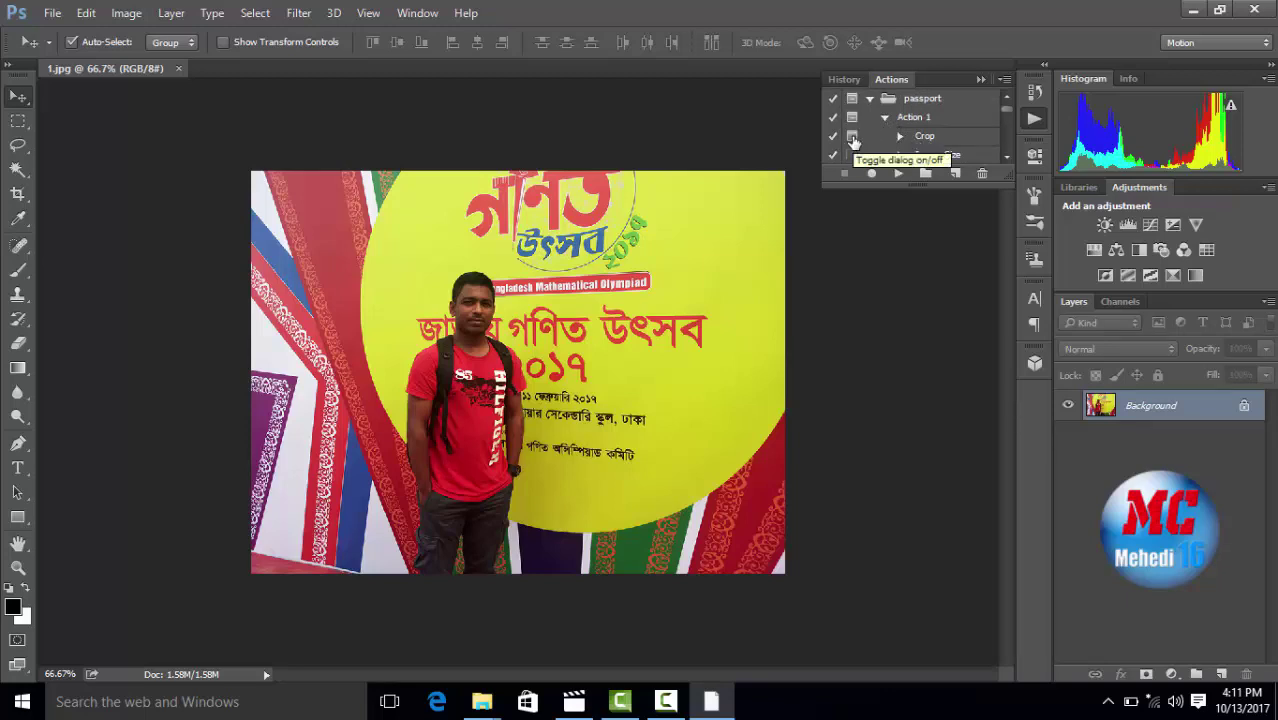
click(884, 119)
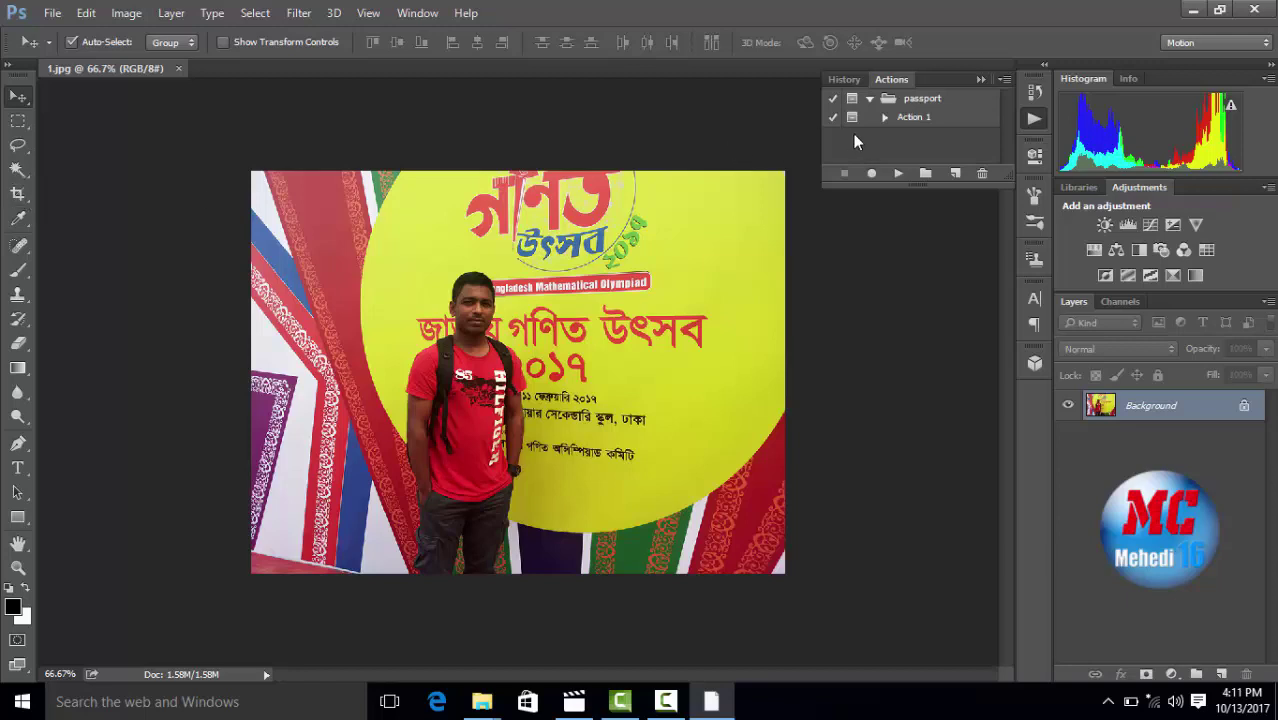
click(884, 118)
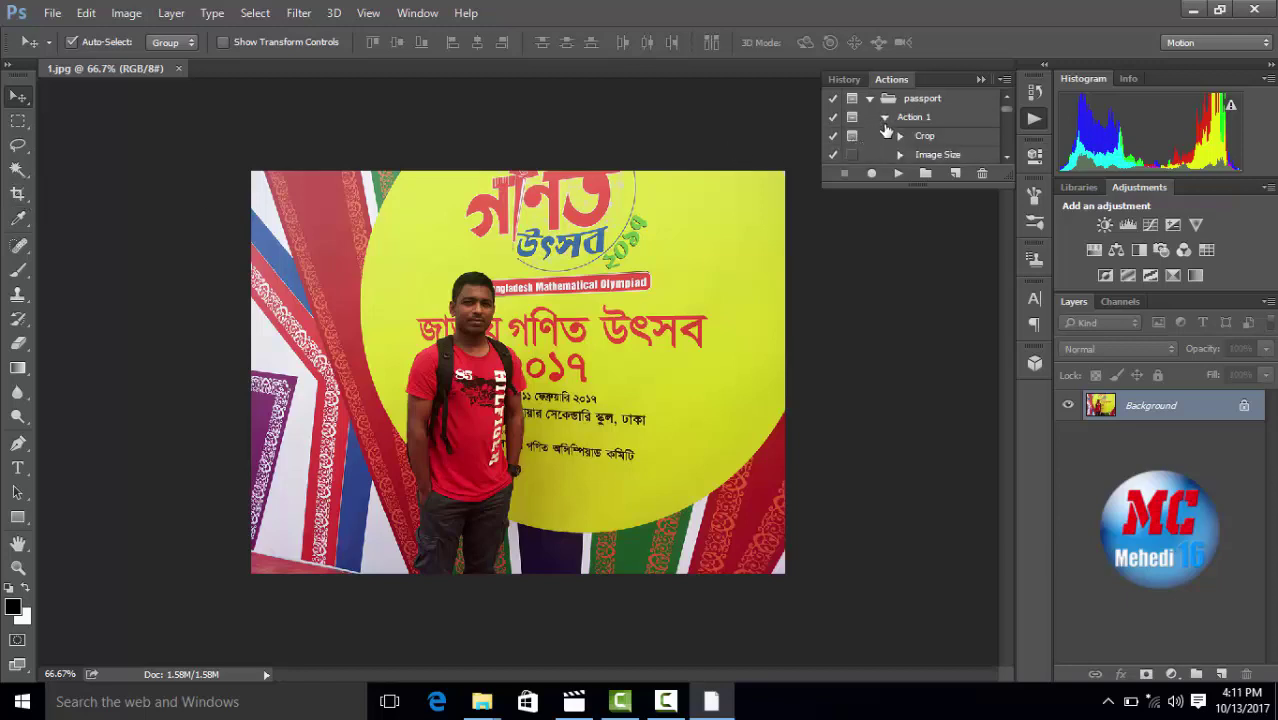
click(884, 118)
click(19, 201)
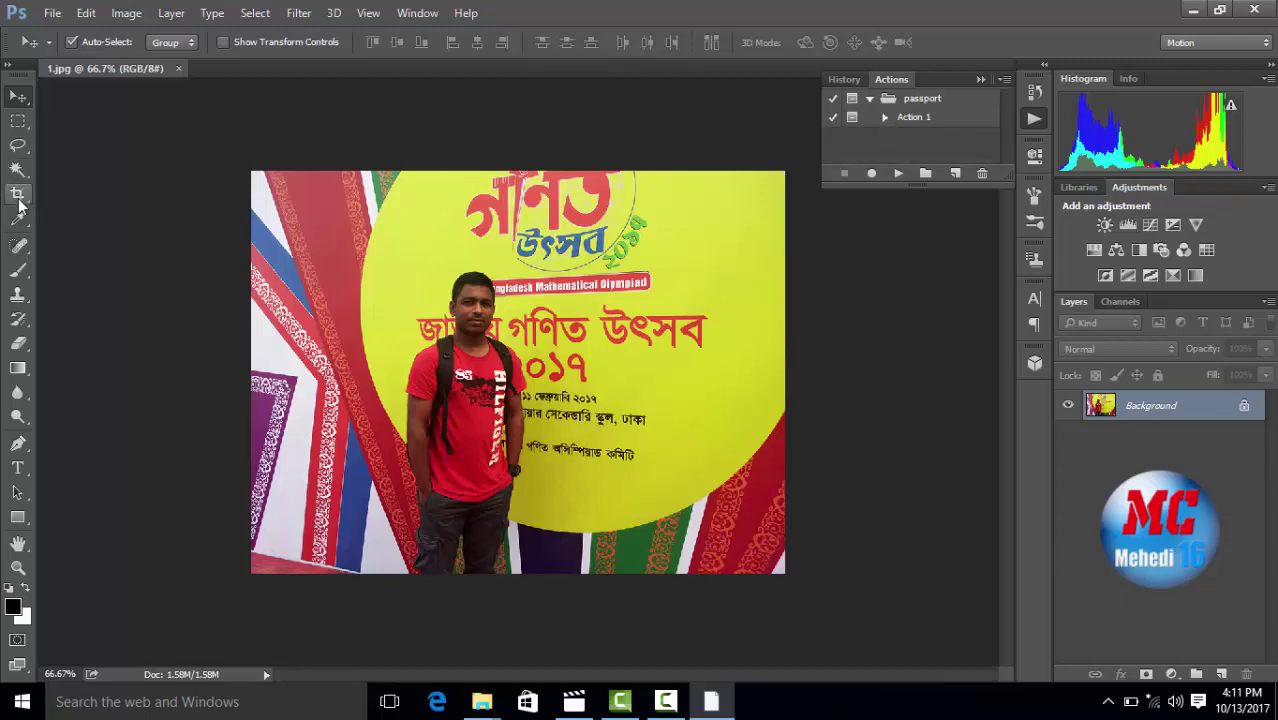
click(911, 120)
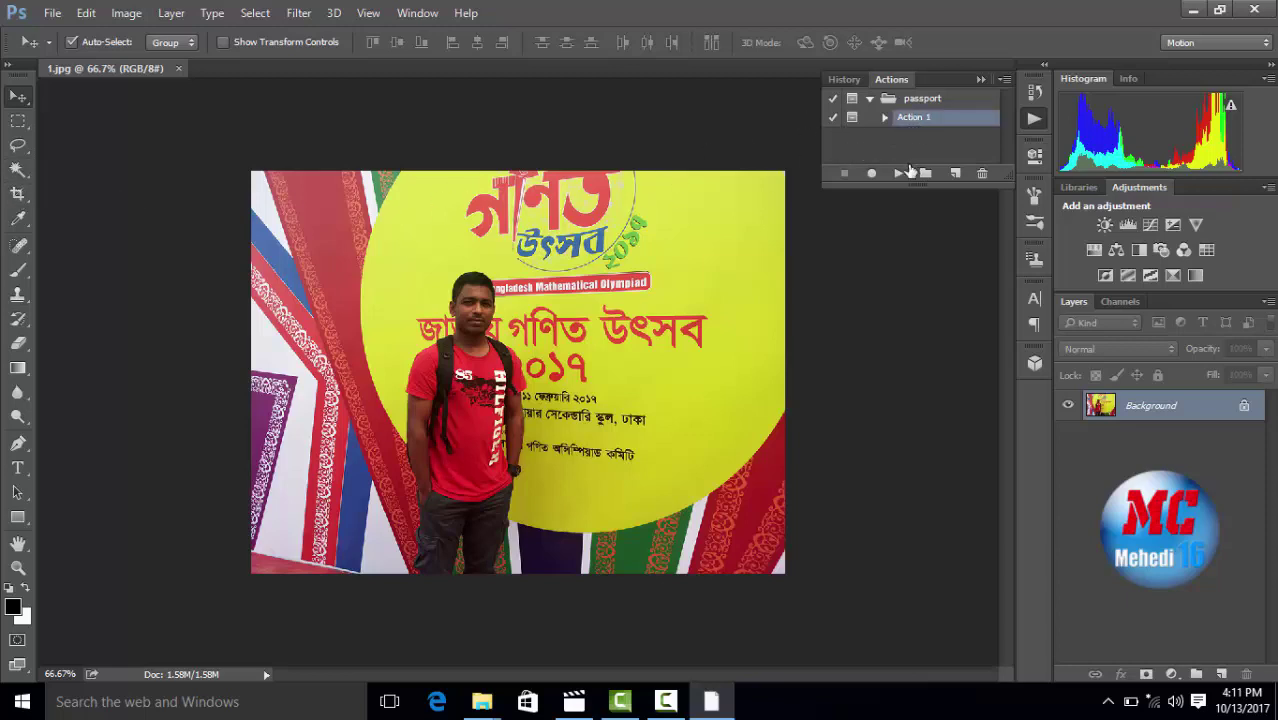
Play Action 1 and tighten the crop frame around the man's head and upper body
click(898, 173)
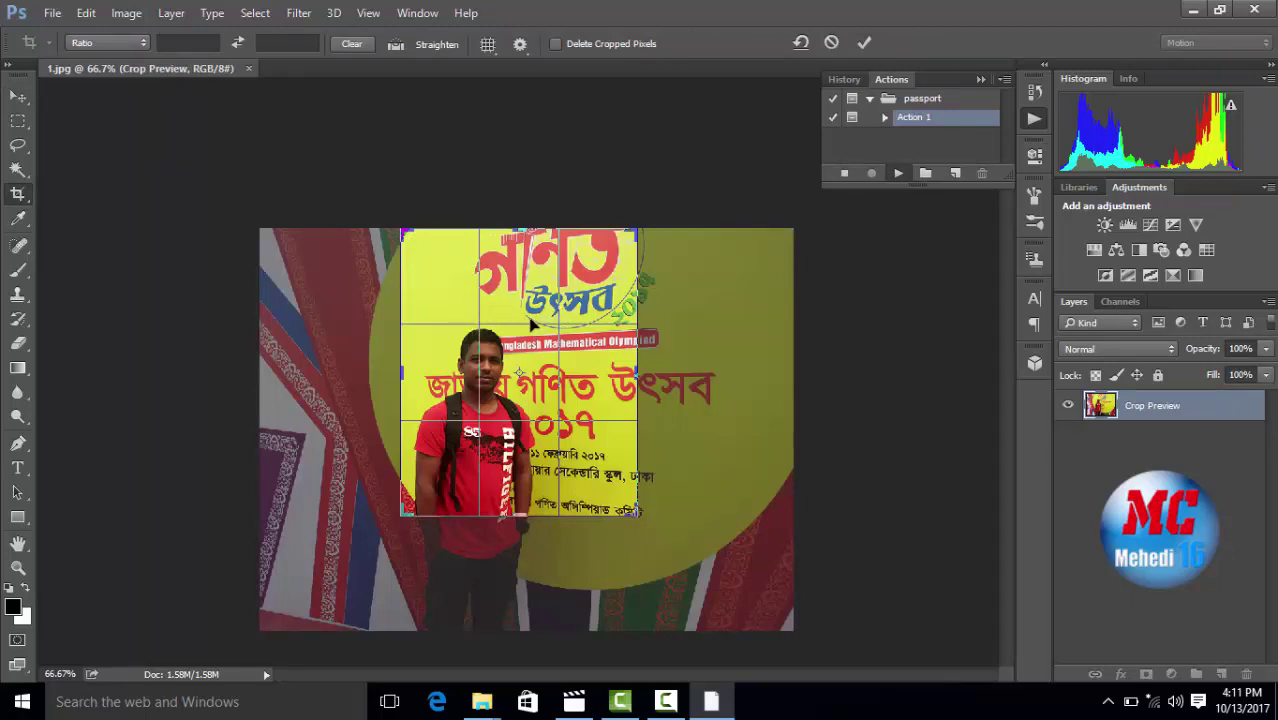
drag(531, 316, 562, 282)
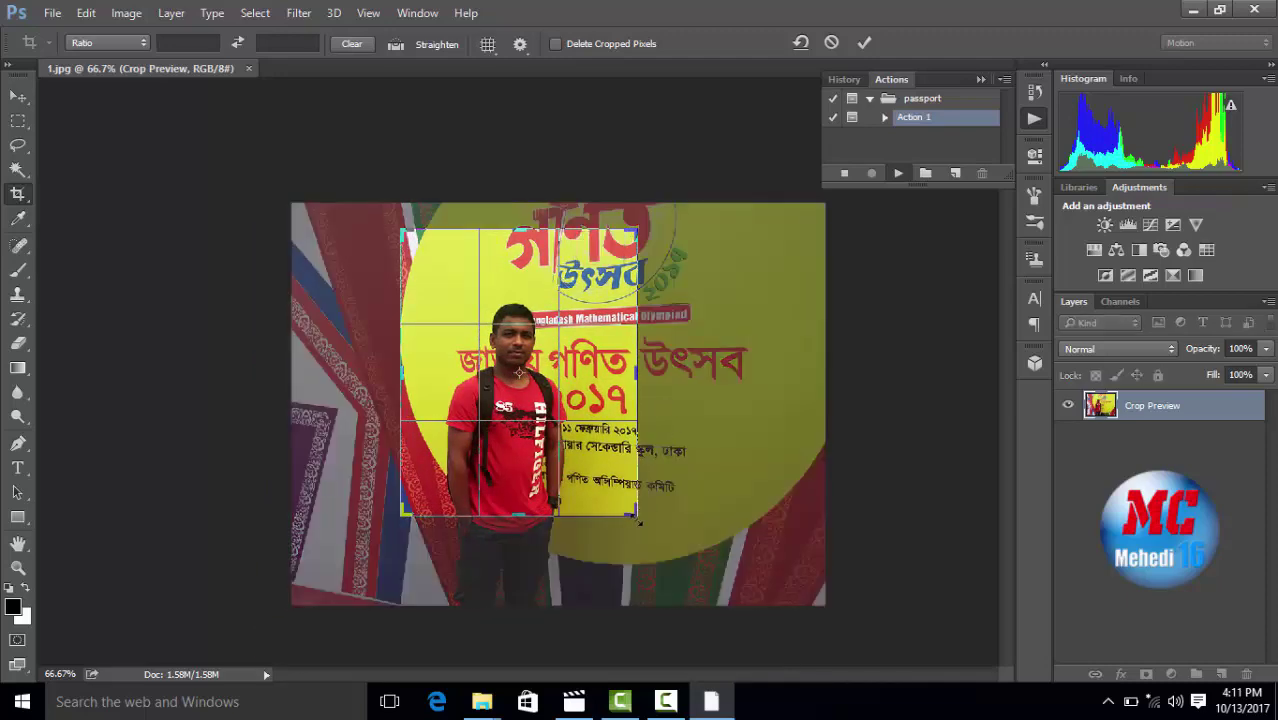
drag(640, 522, 603, 486)
mouse_move(497, 343)
mouse_down()
mouse_move(507, 357)
mouse_move(470, 305)
mouse_up()
drag(520, 259, 520, 270)
drag(433, 365, 447, 365)
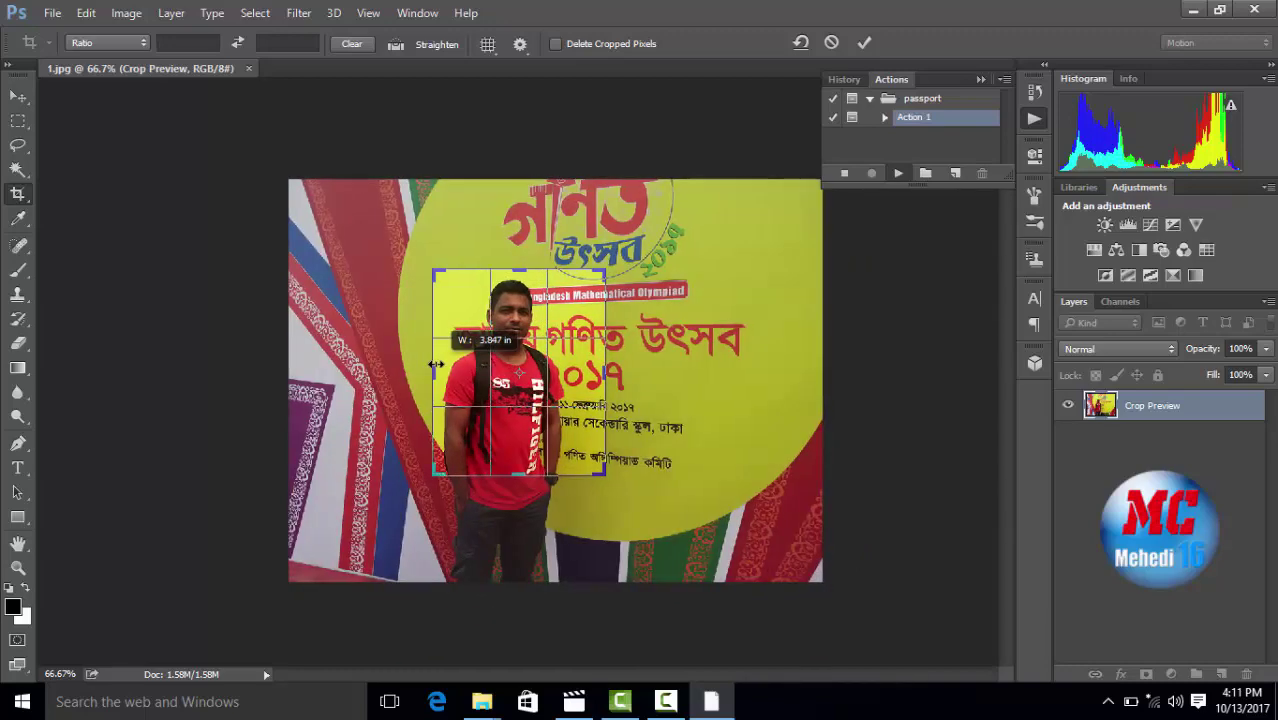
drag(612, 370, 595, 370)
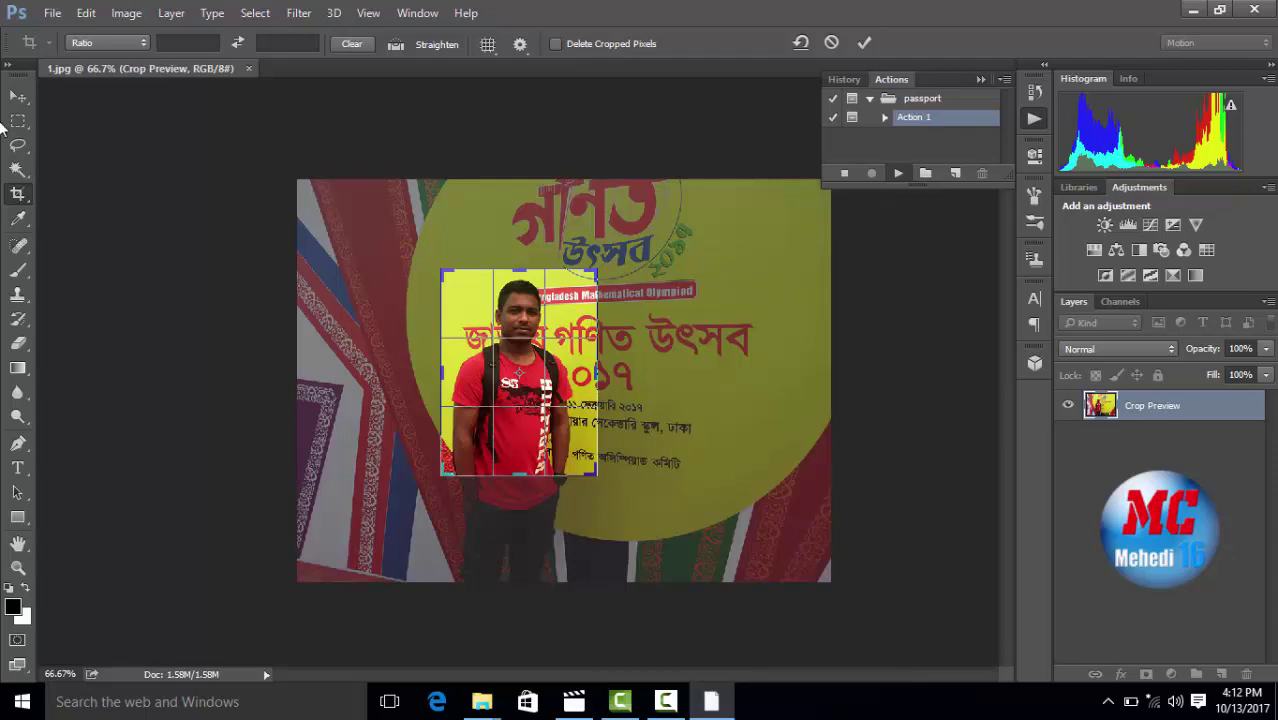
click(18, 95)
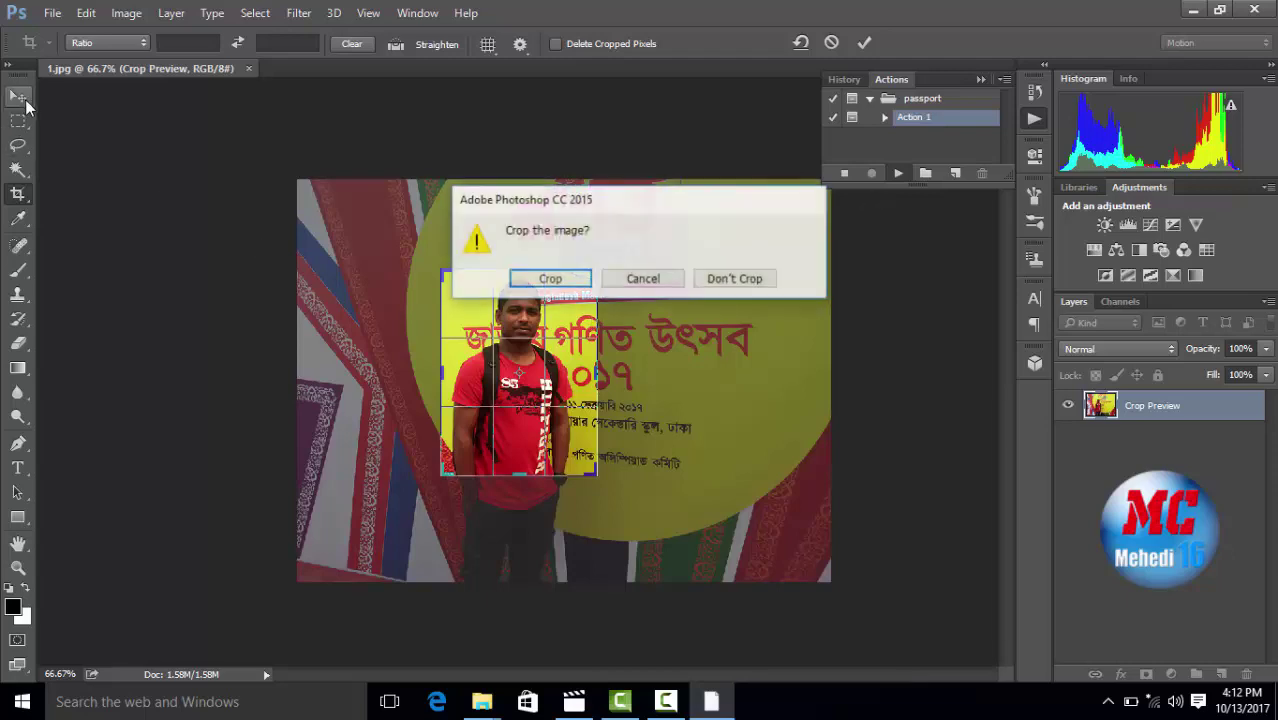
Confirm the crop so Action 1 finishes building the 20-portrait sheet
click(551, 279)
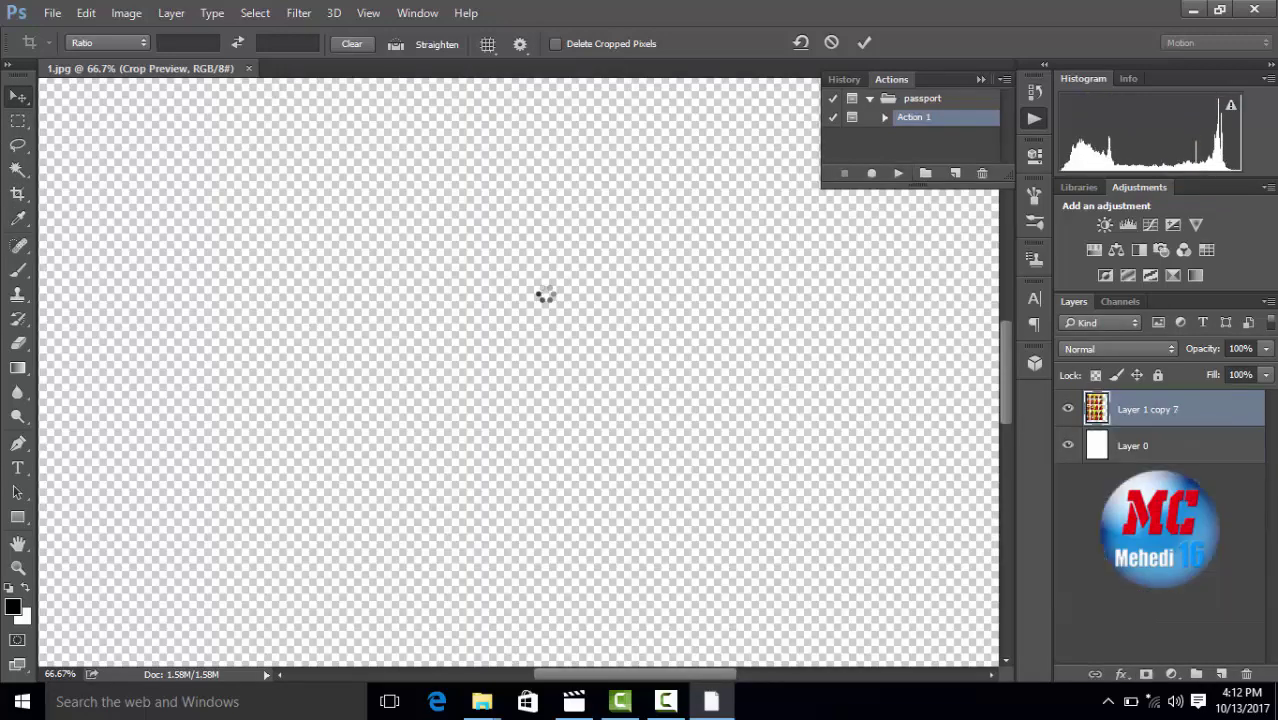
scroll(548, 302, down, 2)
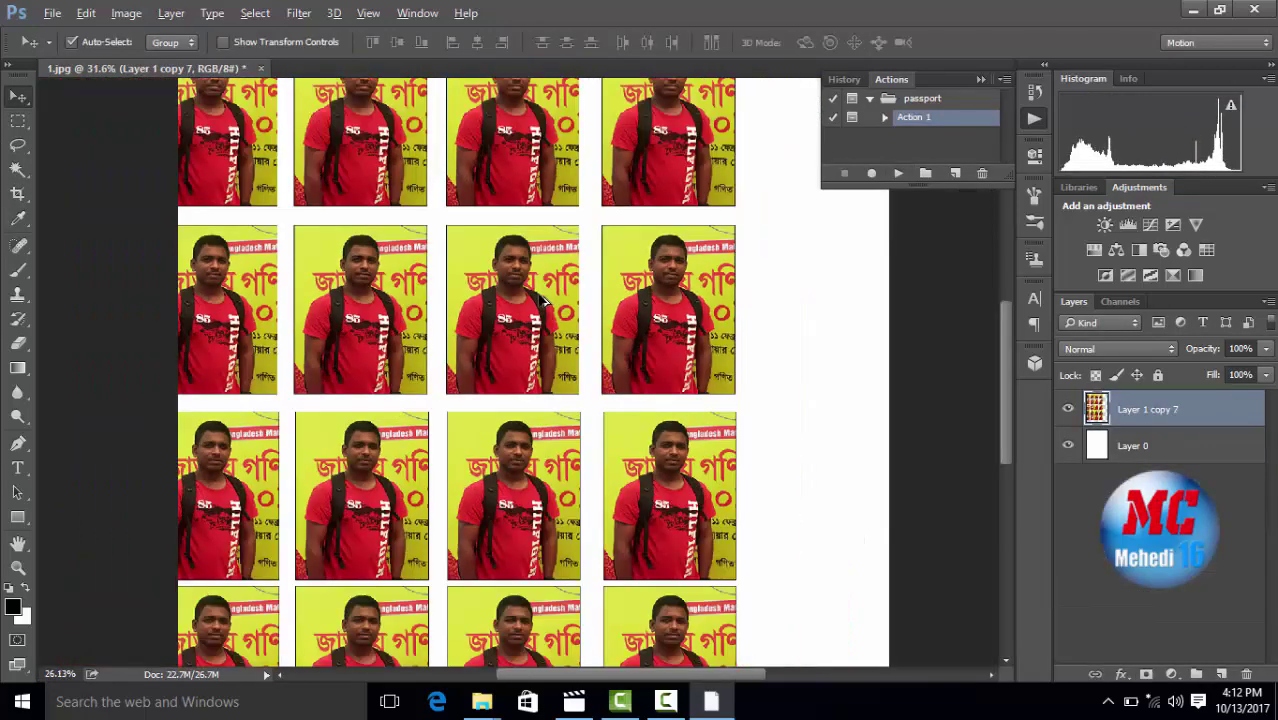
scroll(546, 301, down, 1)
scroll(544, 300, down, 1)
scroll(541, 299, down, 1)
scroll(541, 299, up, 1)
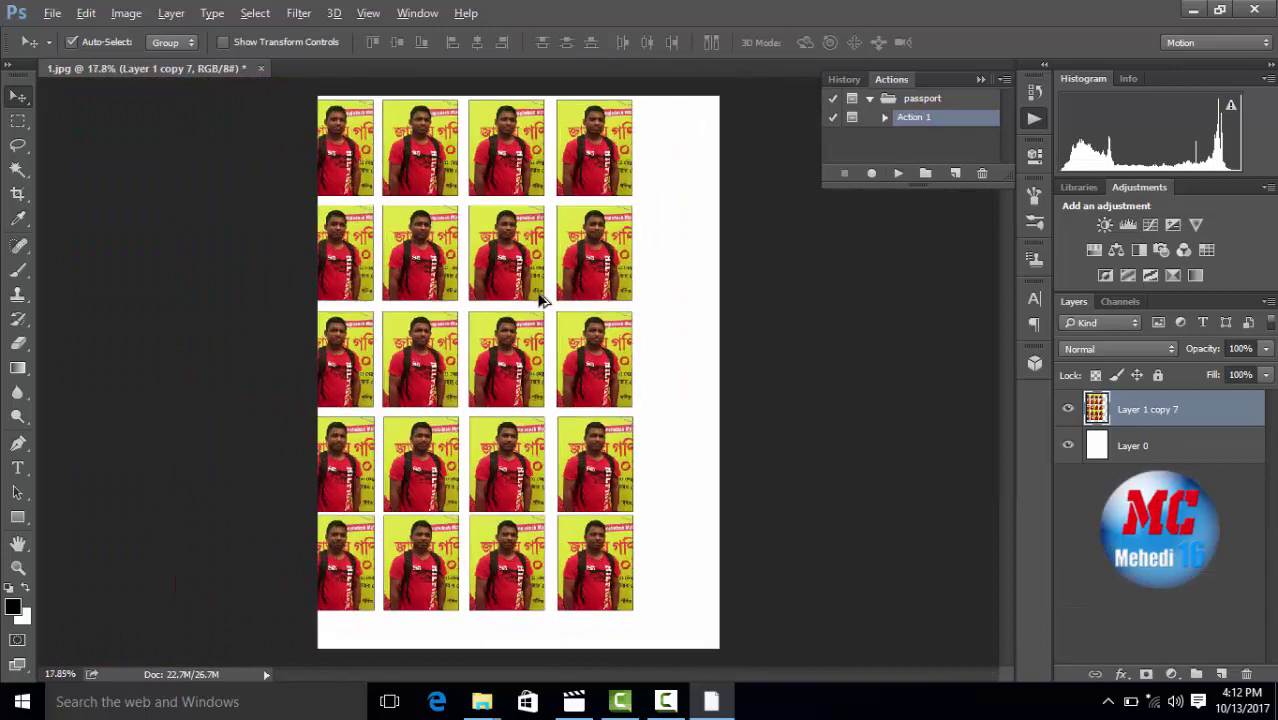
scroll(540, 299, down, 1)
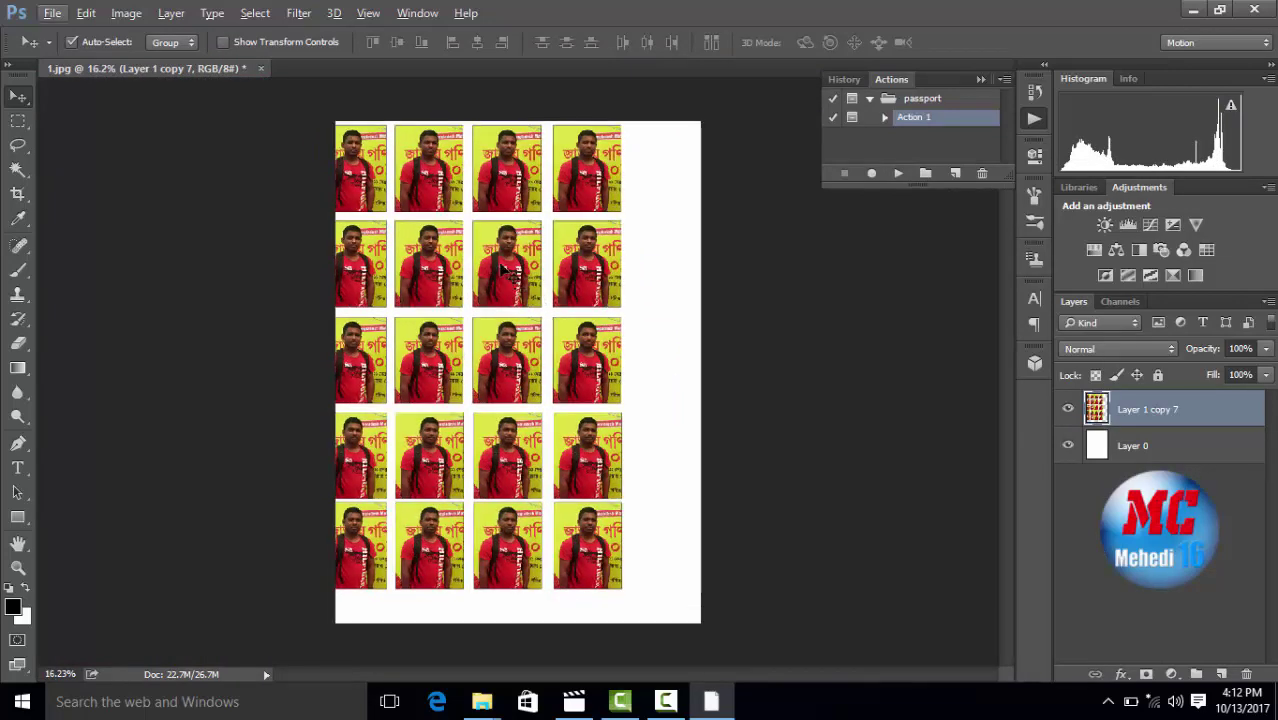
Drag the portrait grid with the Move tool until it sits centred on the white page
drag(501, 266, 539, 274)
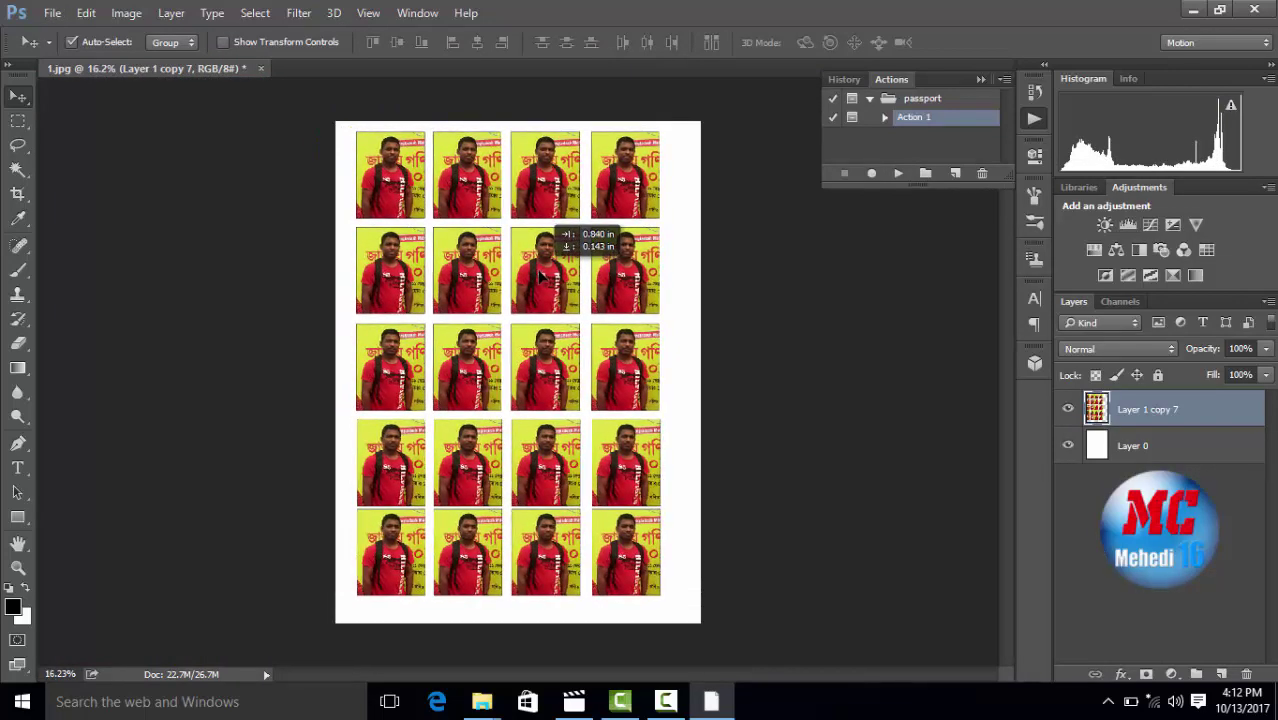
drag(540, 276, 507, 277)
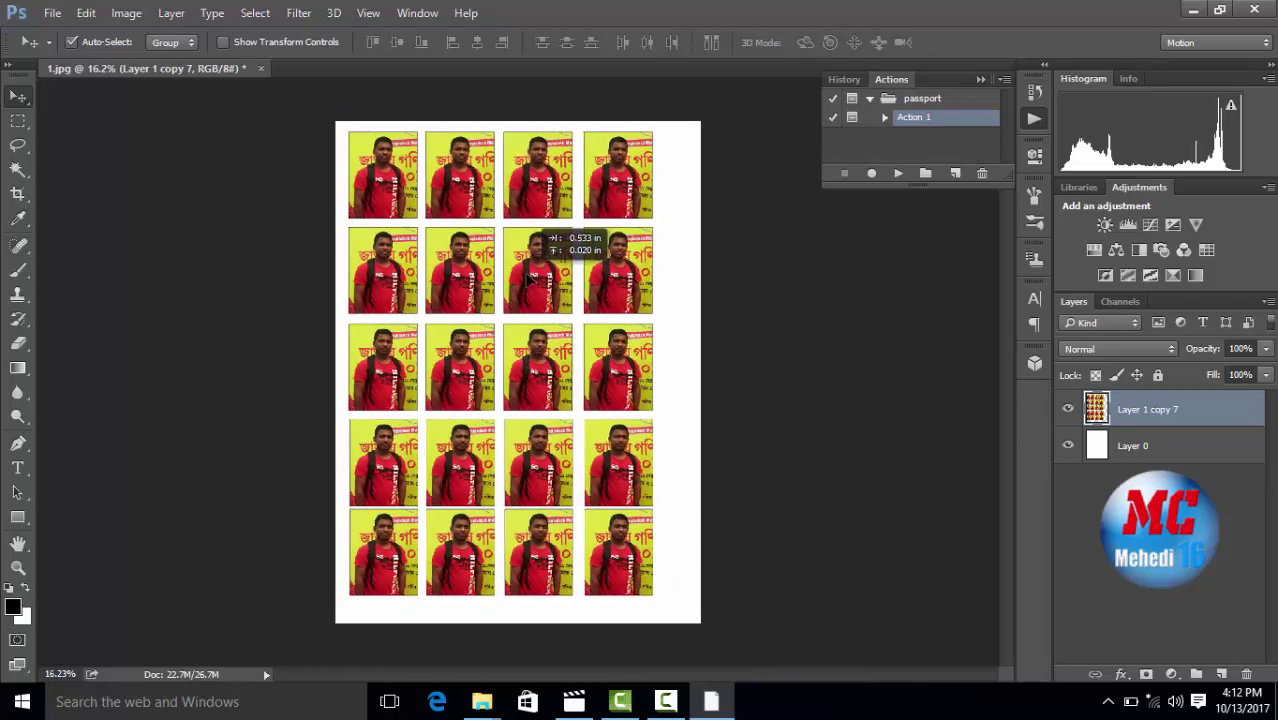
drag(507, 277, 538, 285)
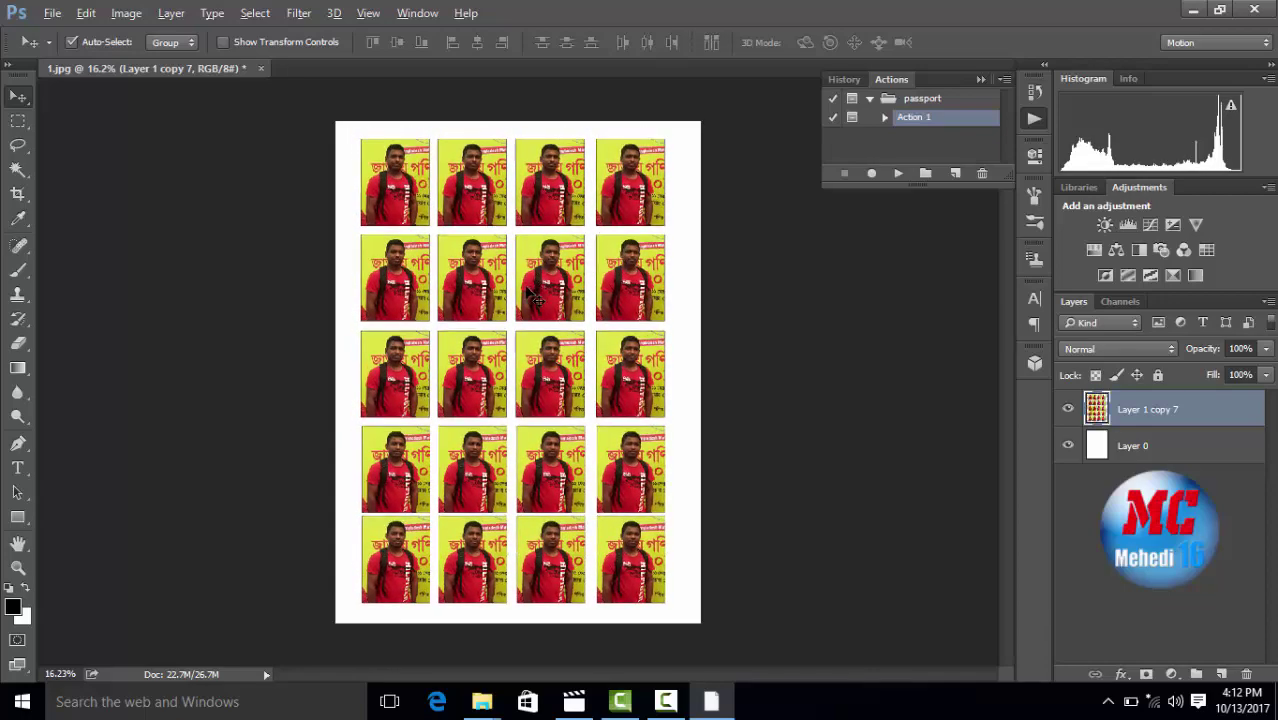
scroll(526, 292, up, 2)
scroll(513, 285, up, 1)
scroll(501, 285, up, 1)
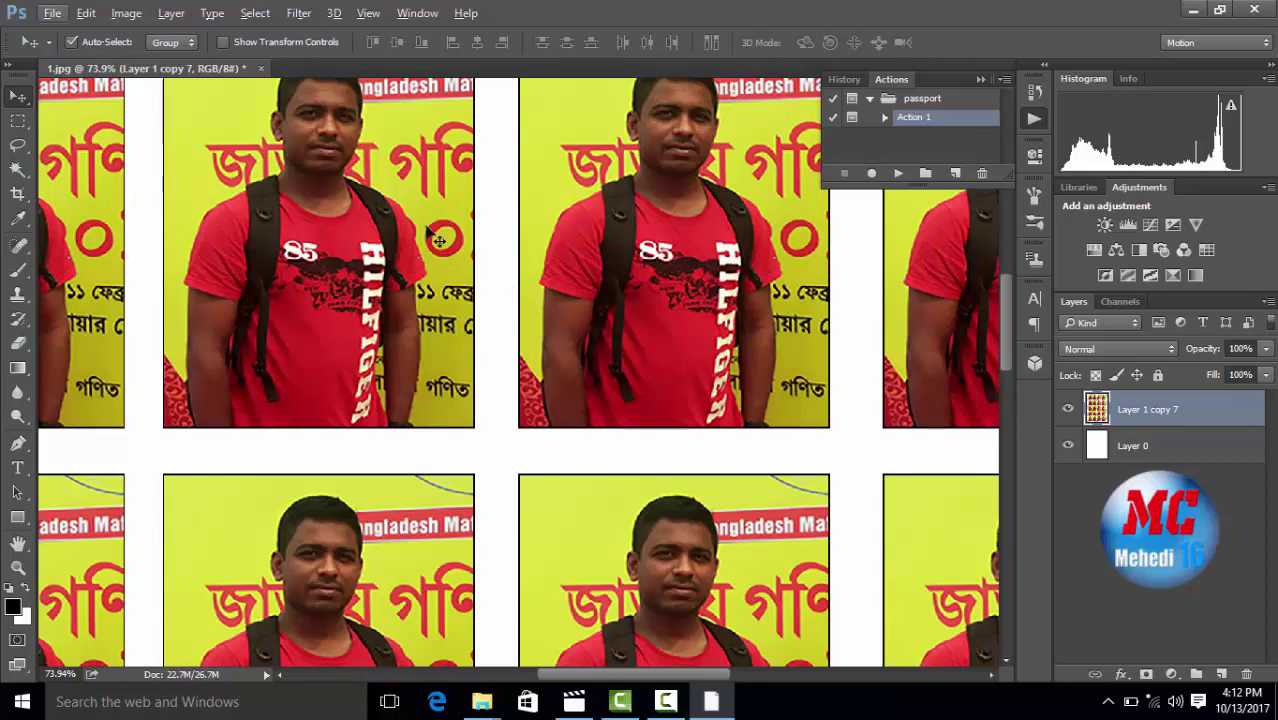
scroll(478, 292, up, 1)
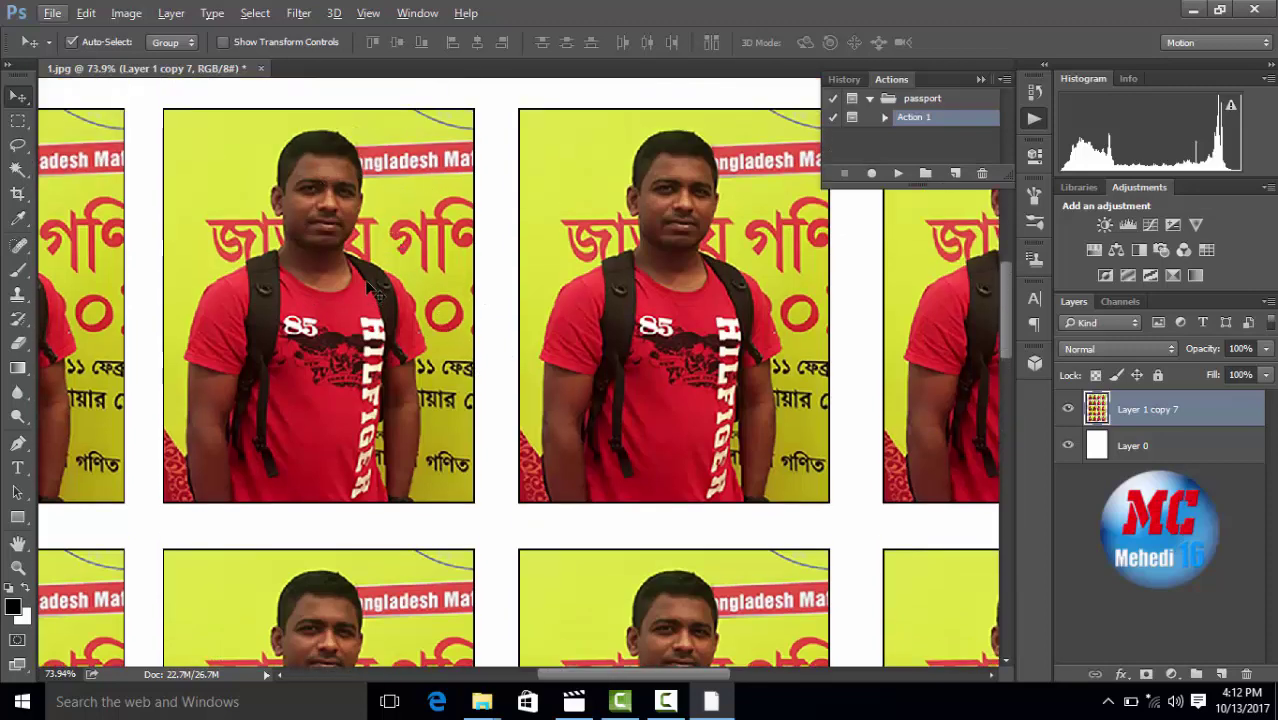
scroll(376, 288, down, 1)
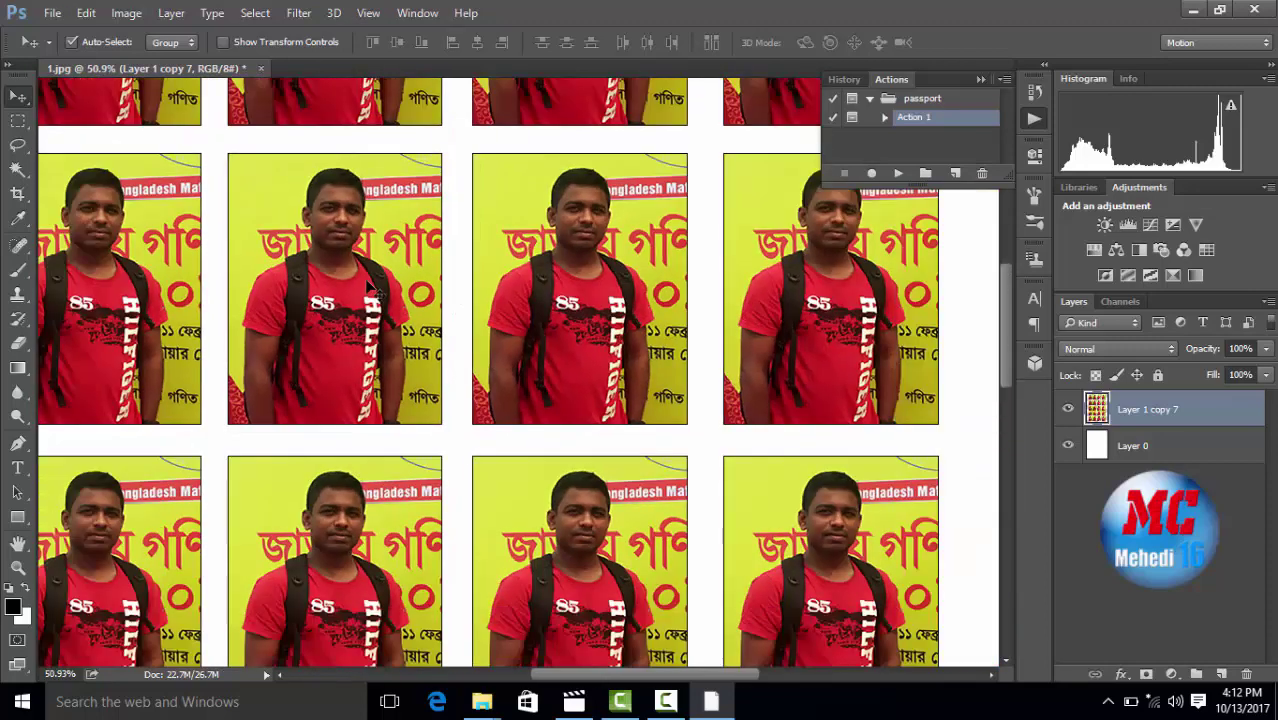
scroll(373, 288, down, 1)
scroll(370, 287, down, 1)
scroll(370, 287, down, 1)
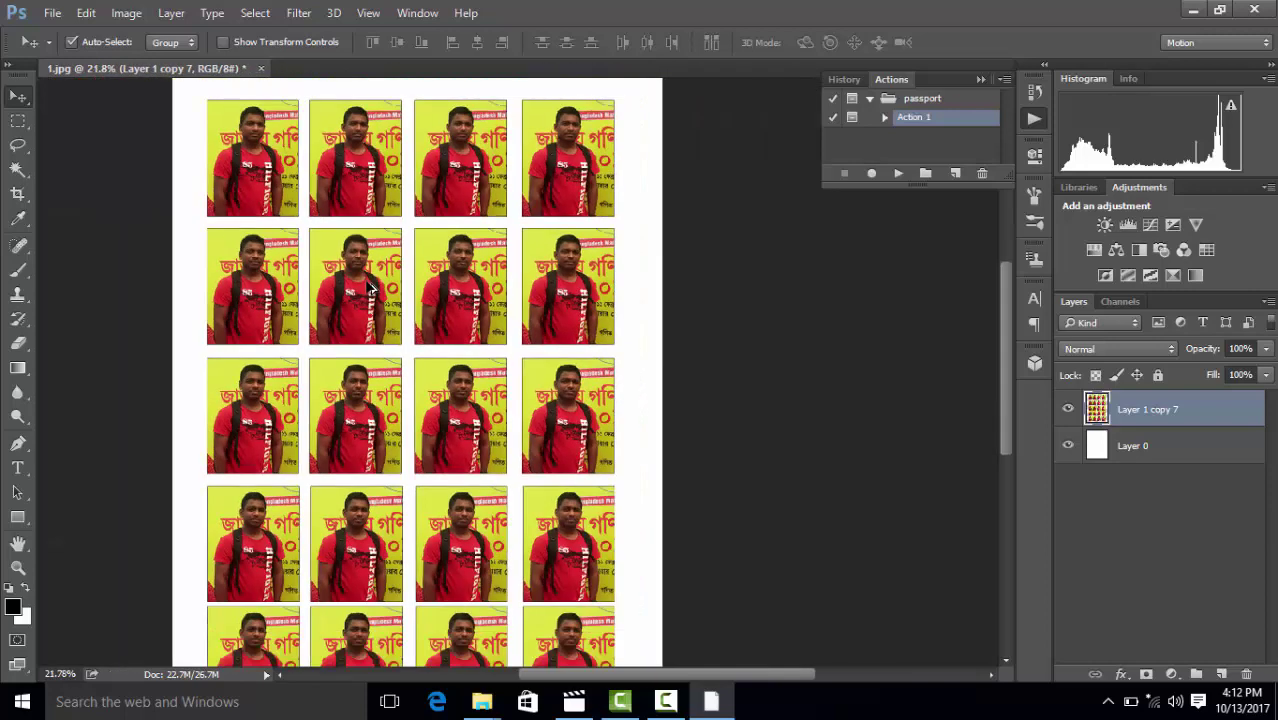
scroll(370, 287, down, 1)
scroll(370, 287, down, 1)
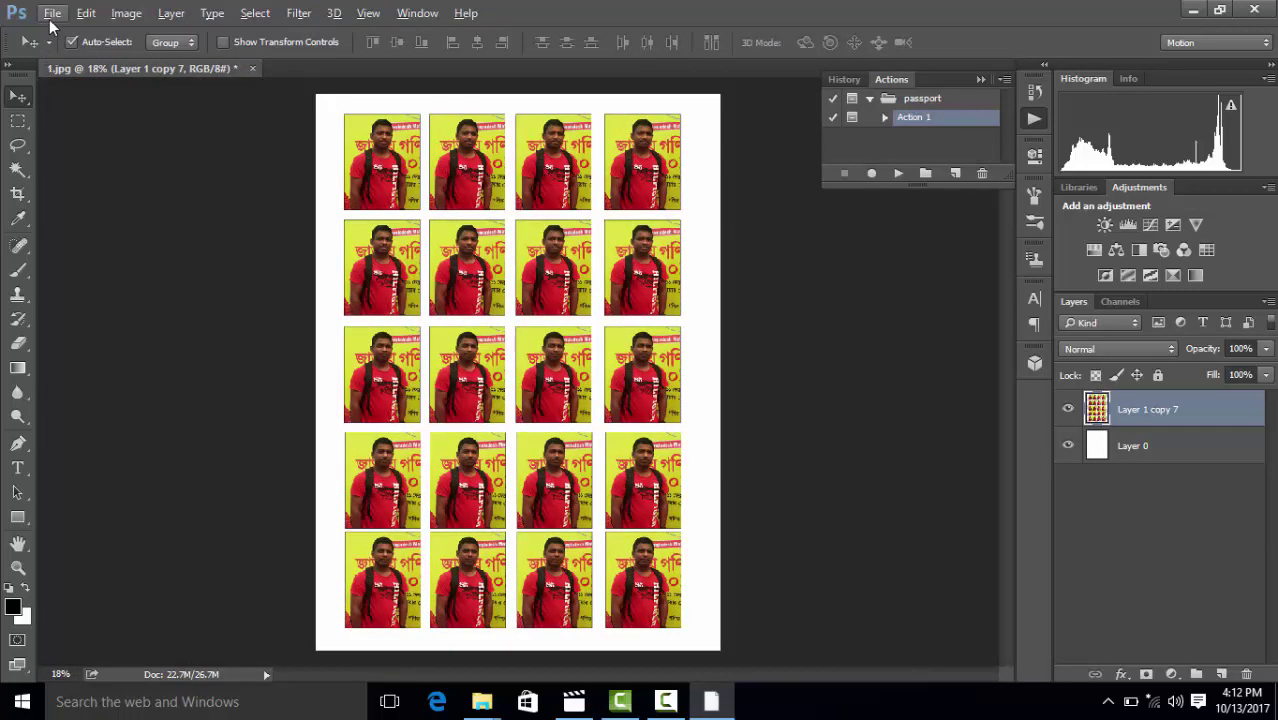
Save the sheet as a JPEG named 'aa' instead of replacing 1.jpg
click(52, 14)
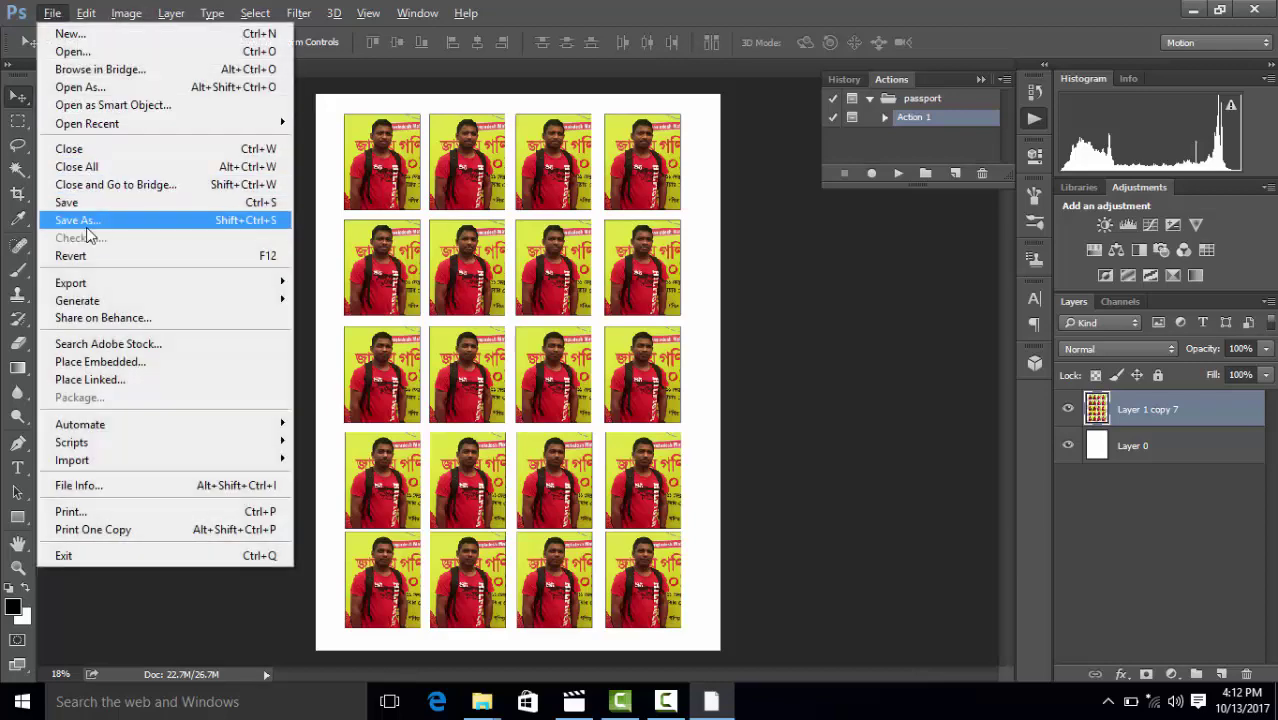
click(77, 220)
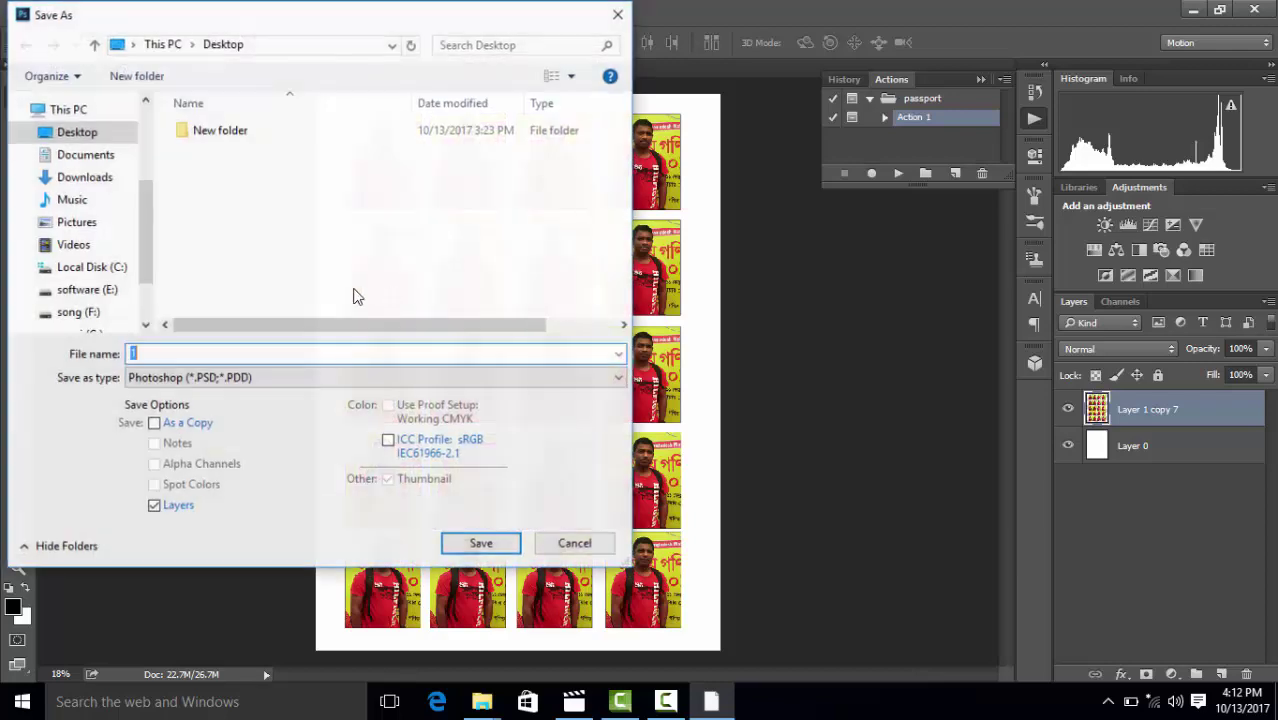
click(313, 379)
click(230, 522)
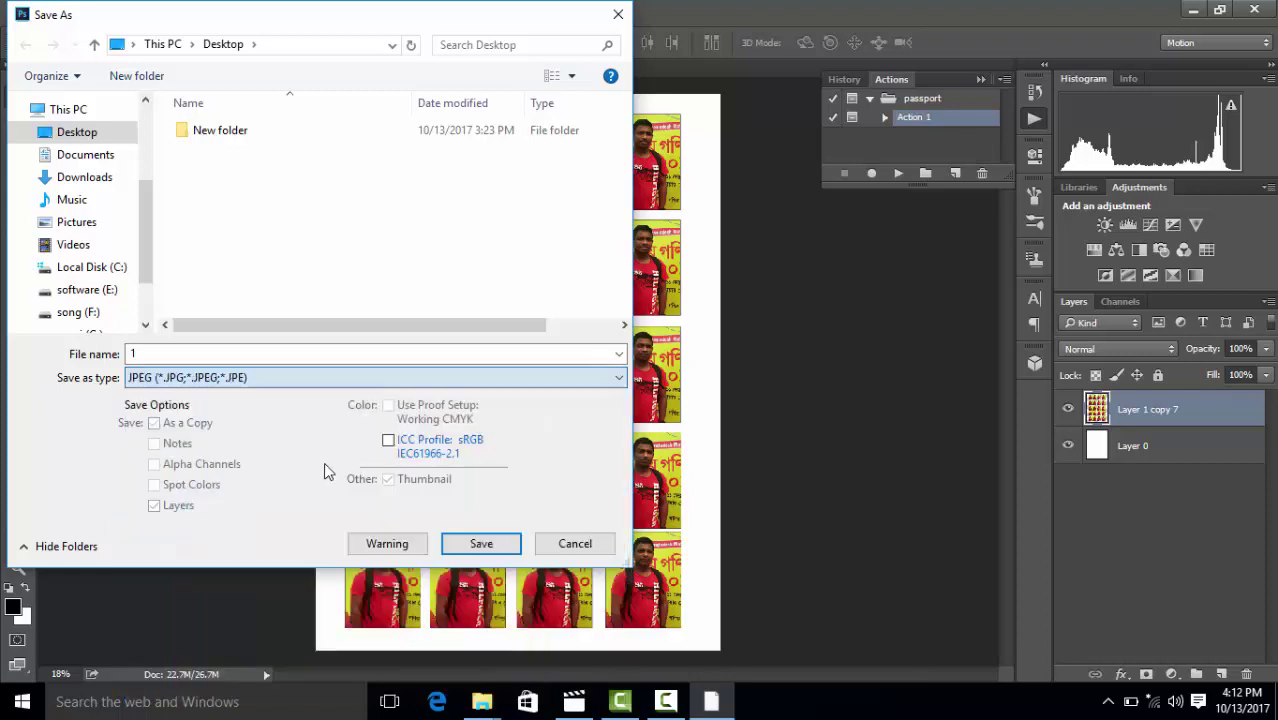
click(453, 543)
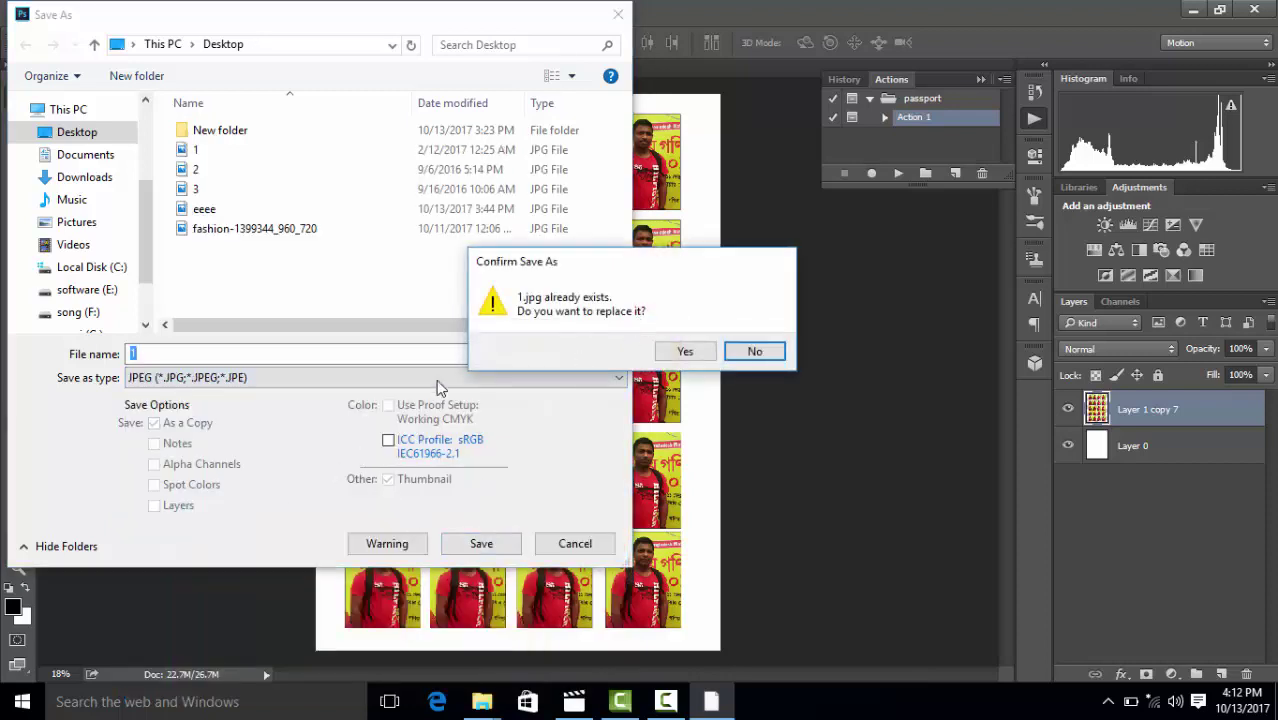
click(775, 360)
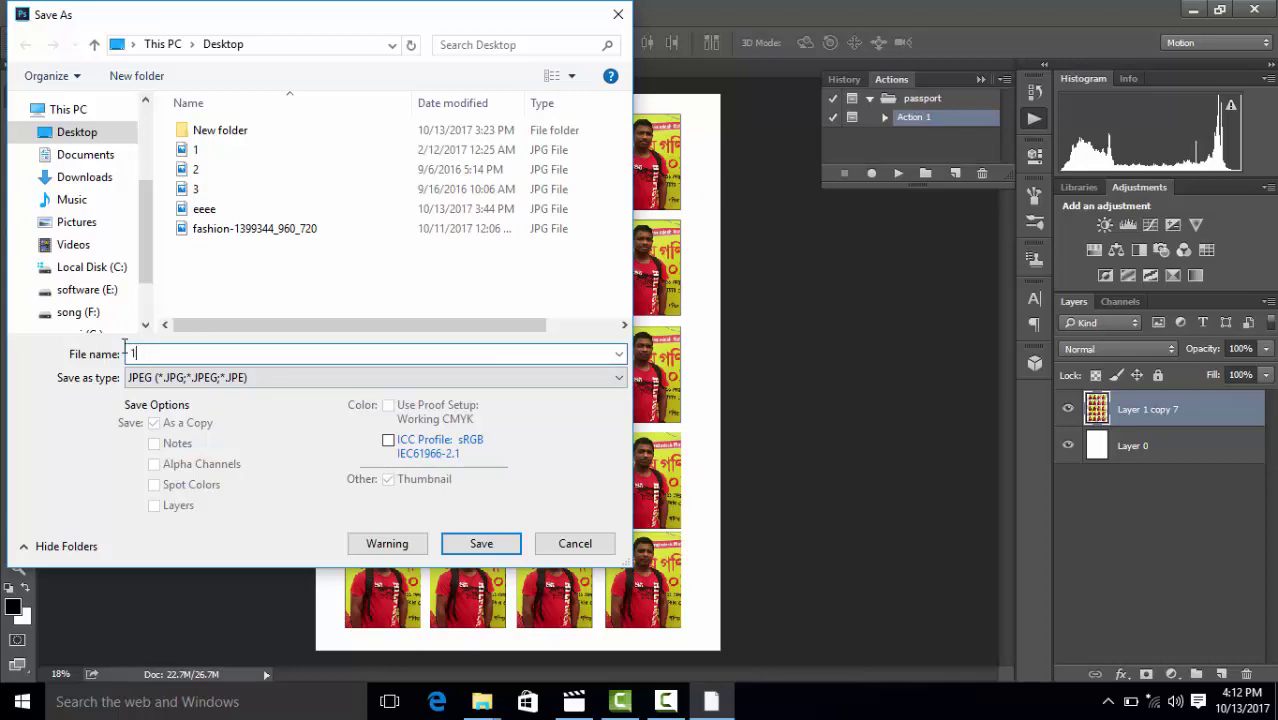
text(an)
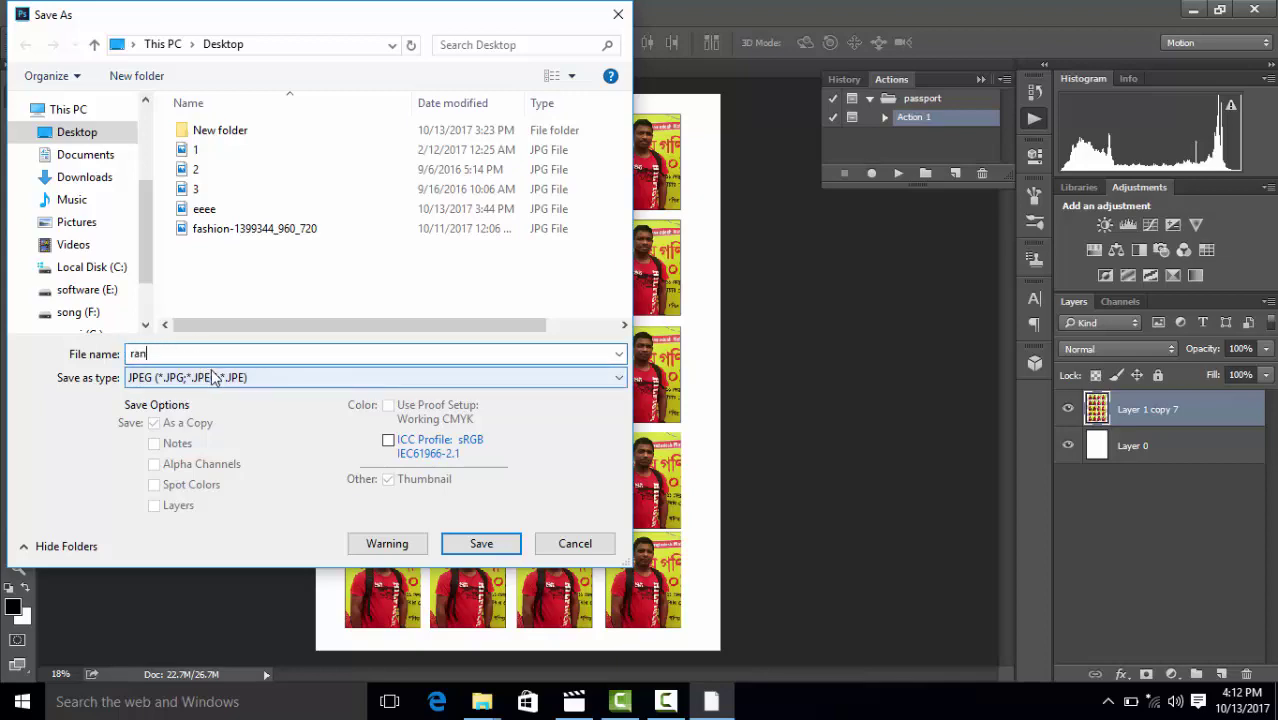
text(a)
click(481, 543)
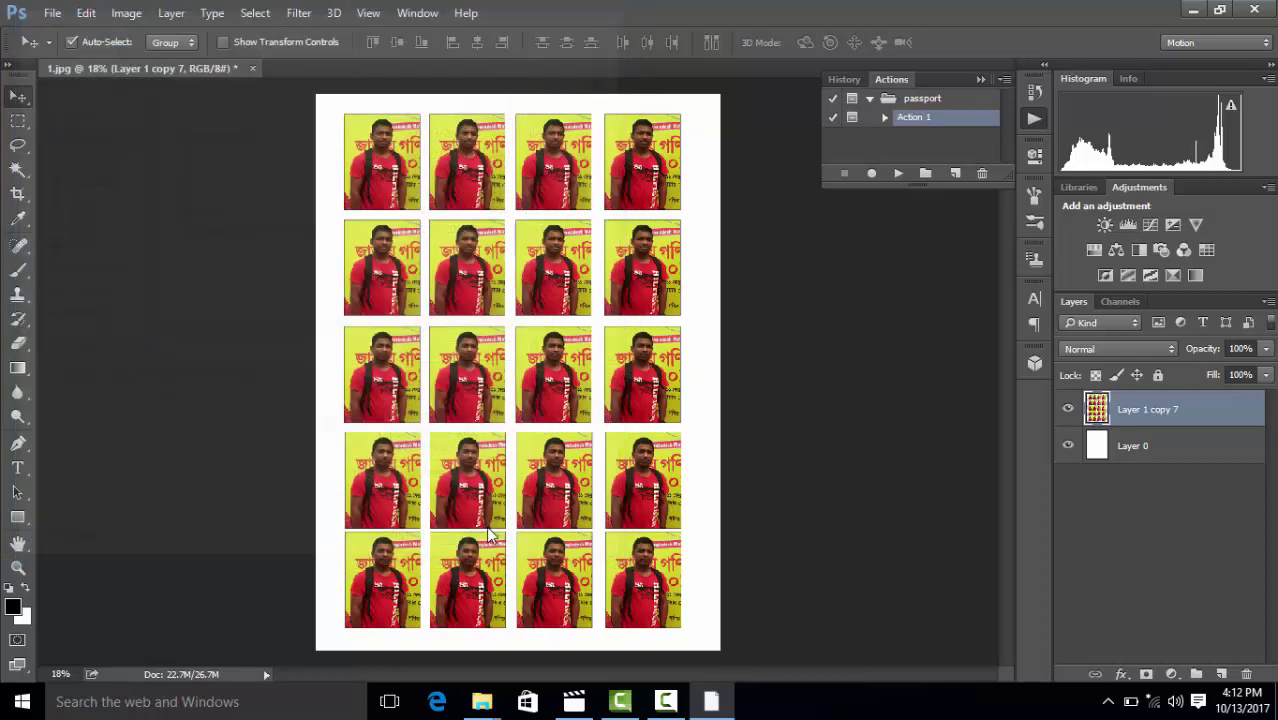
click(896, 291)
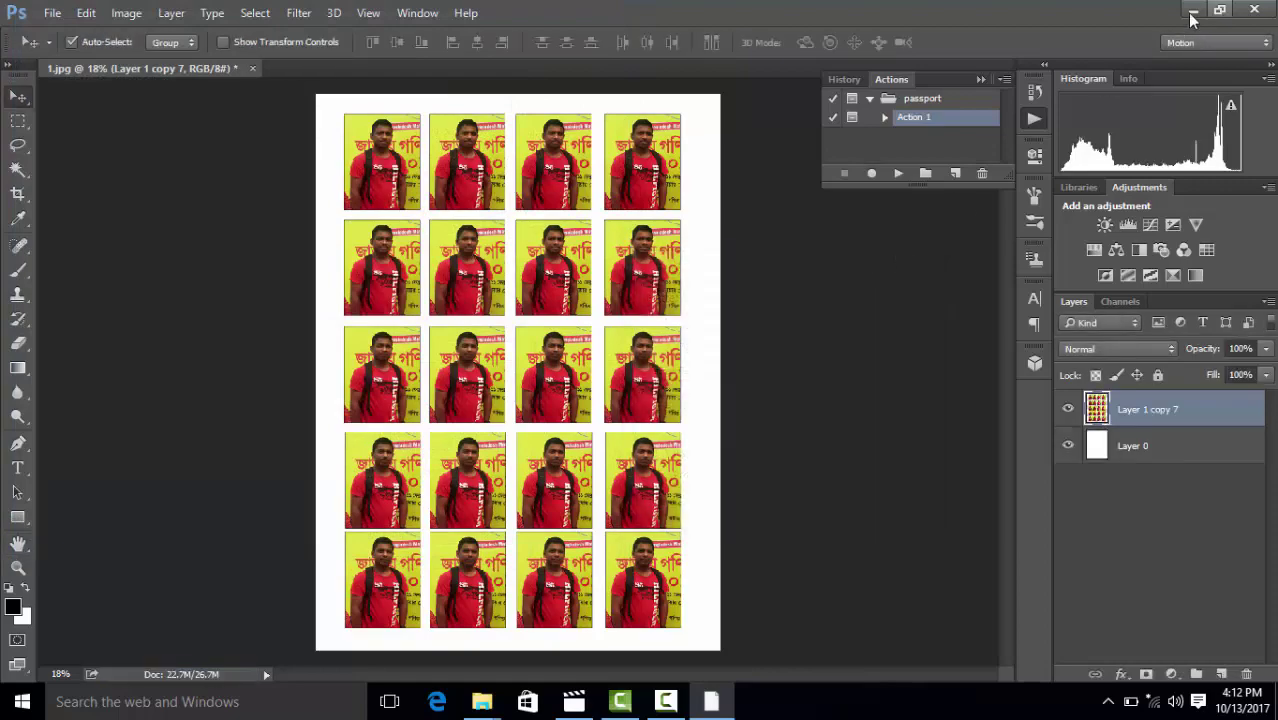
click(1192, 14)
double_click(181, 520)
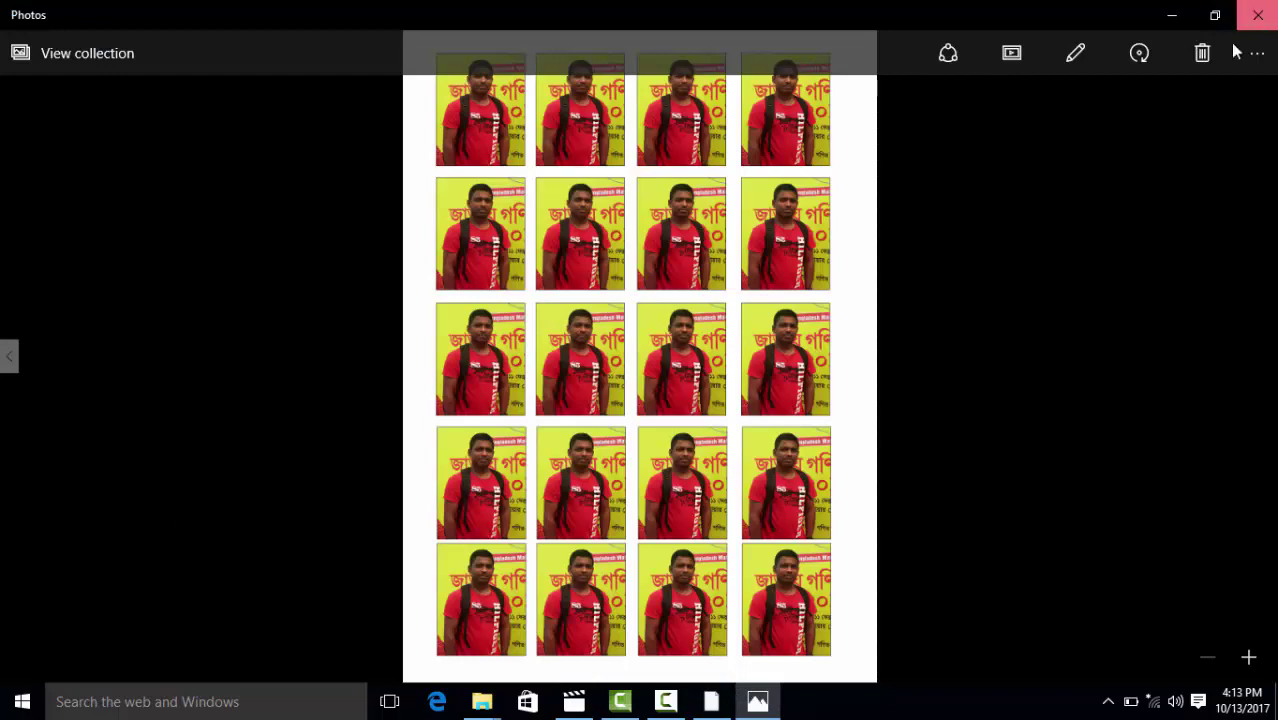
click(1257, 14)
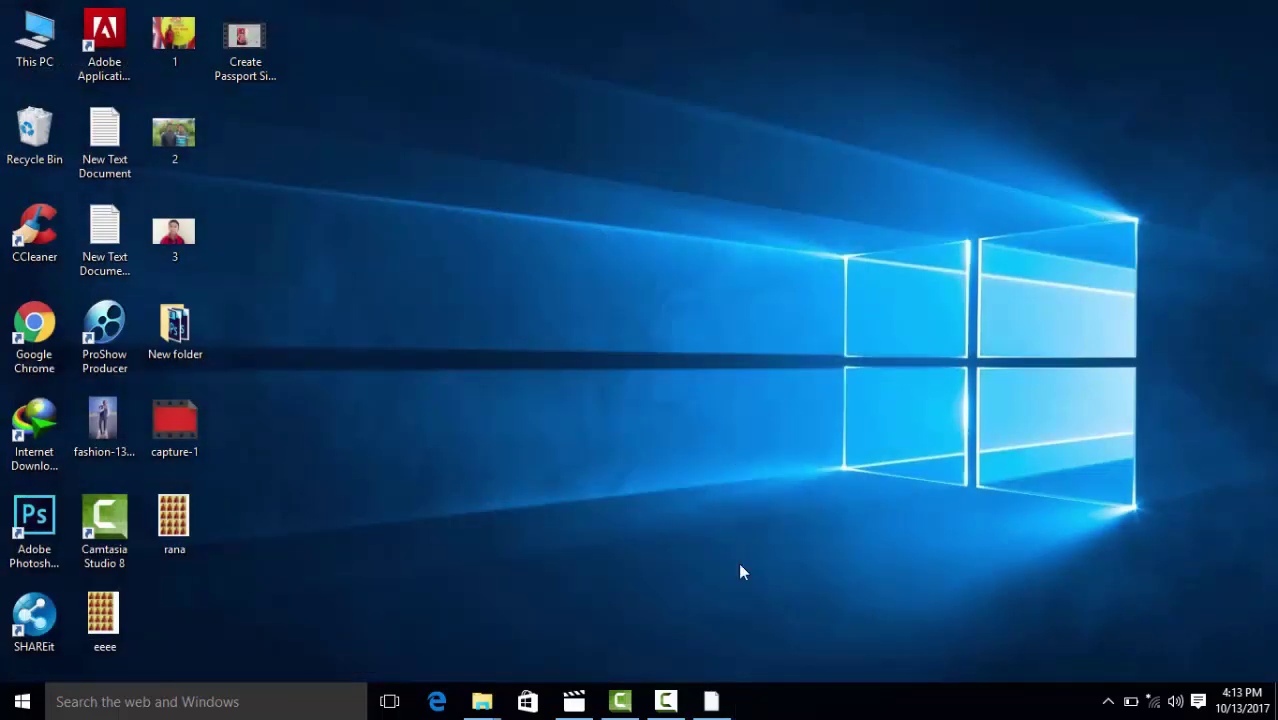
click(711, 701)
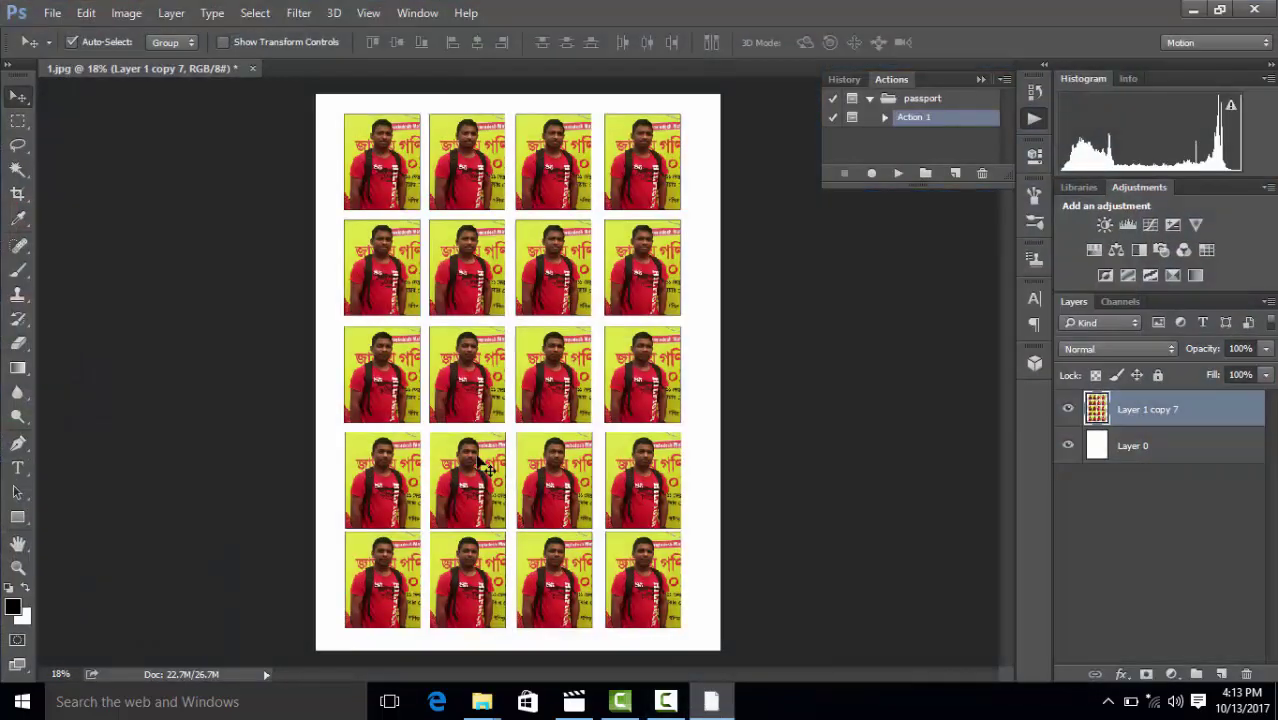
Close the passport sheet without saving, then open and close 3.jpg
click(254, 70)
click(622, 285)
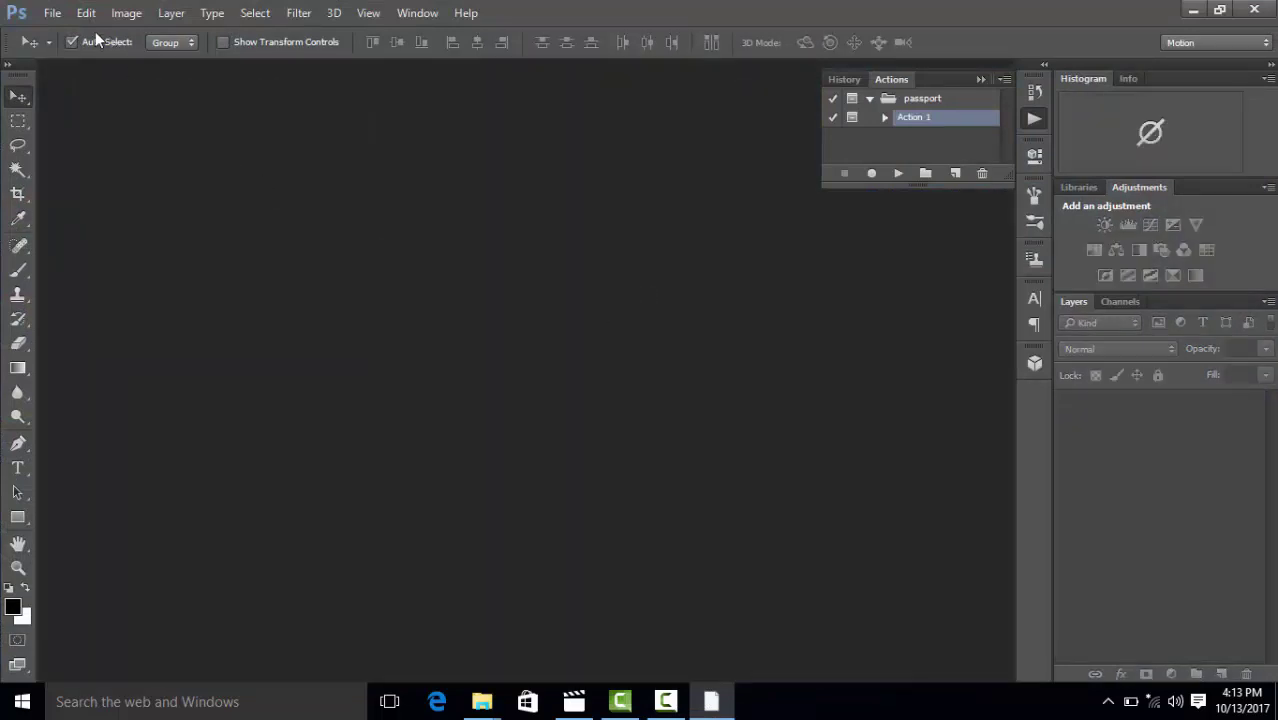
click(52, 13)
click(62, 48)
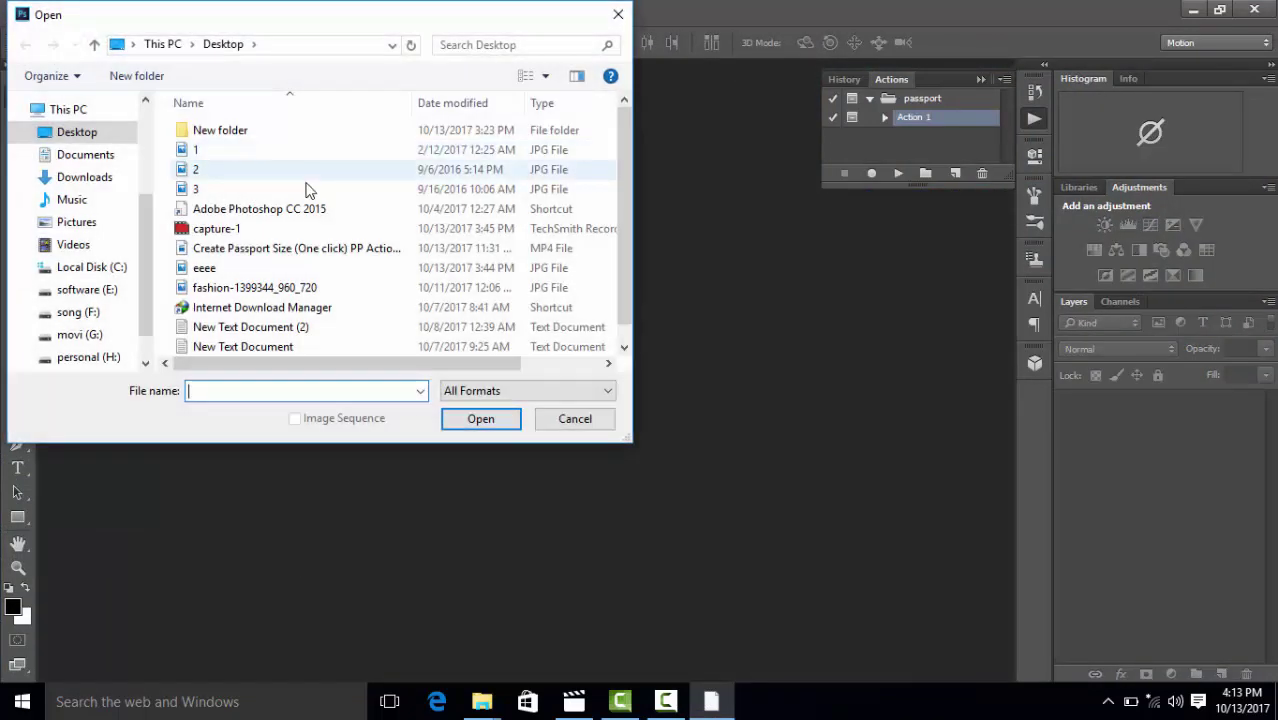
click(200, 190)
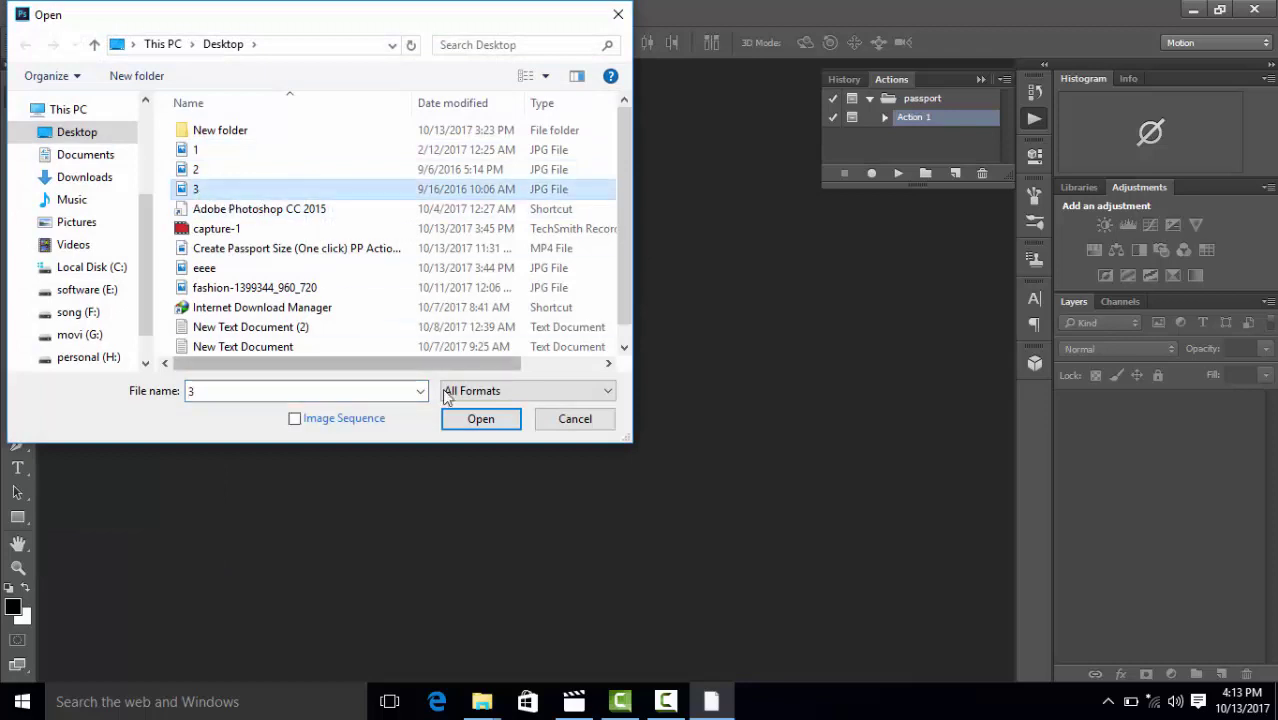
click(478, 419)
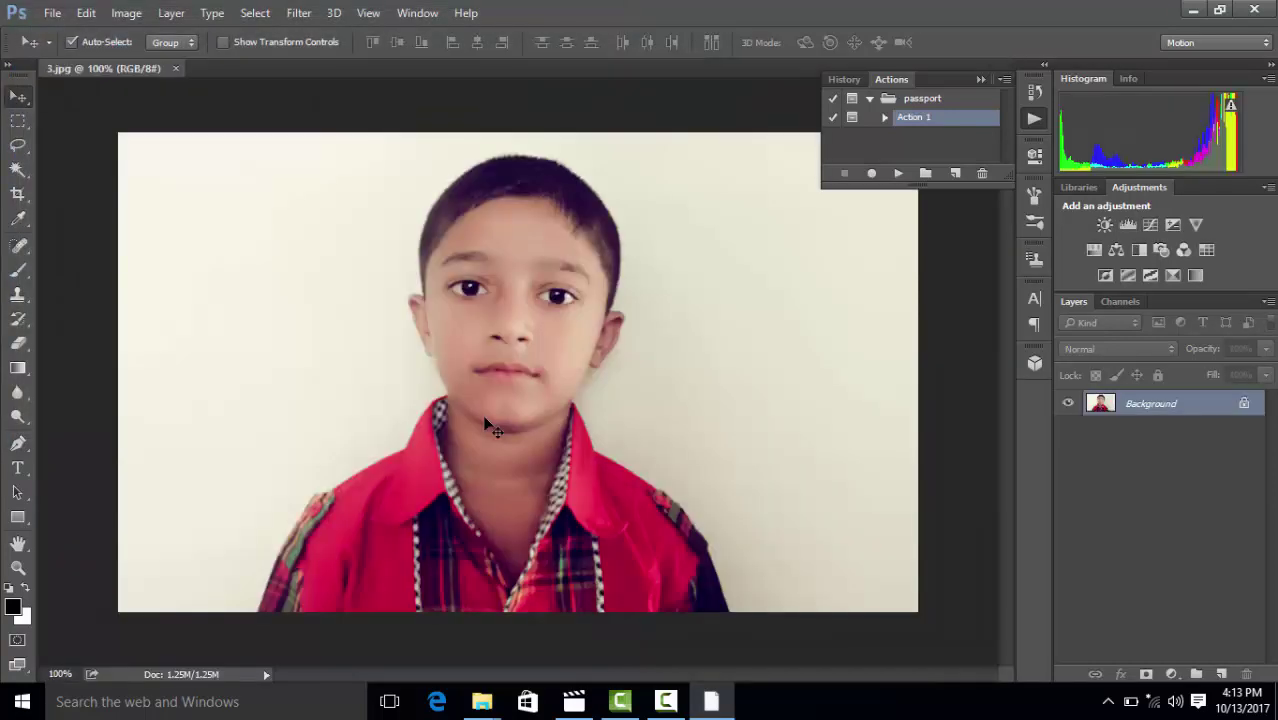
click(176, 69)
Open photo 2.JPG from the Desktop
click(52, 13)
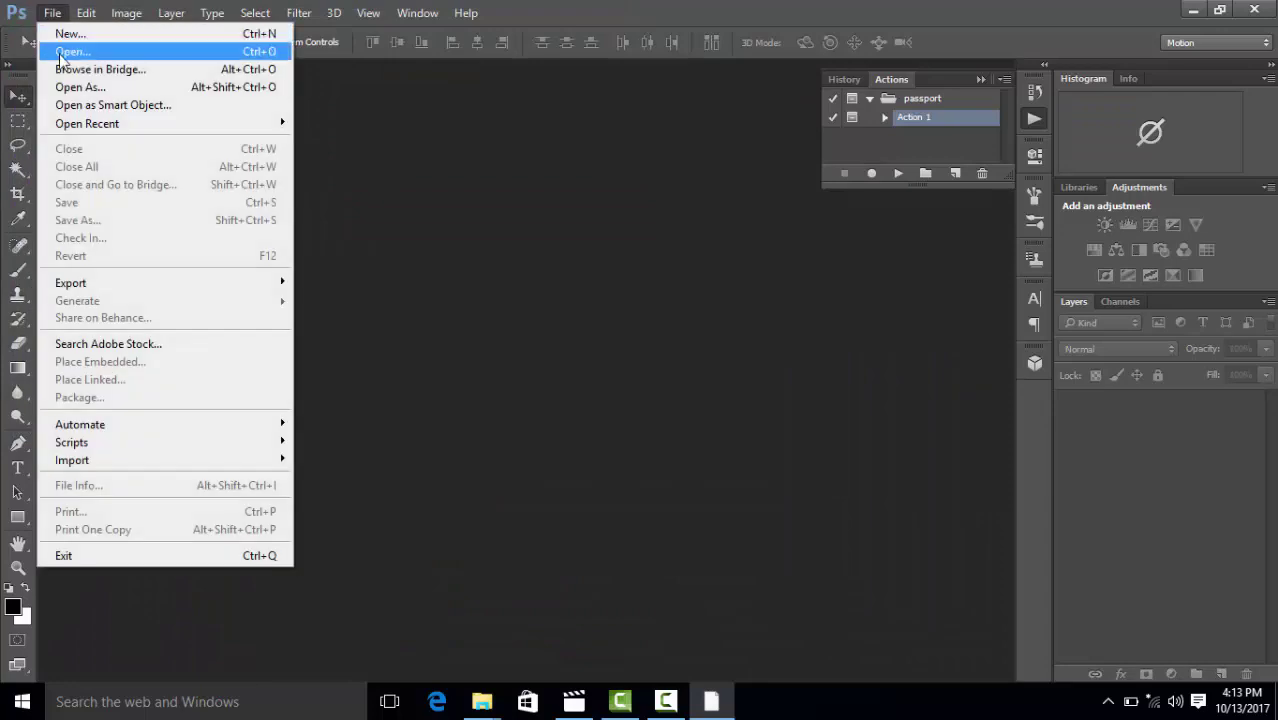
click(67, 52)
click(210, 172)
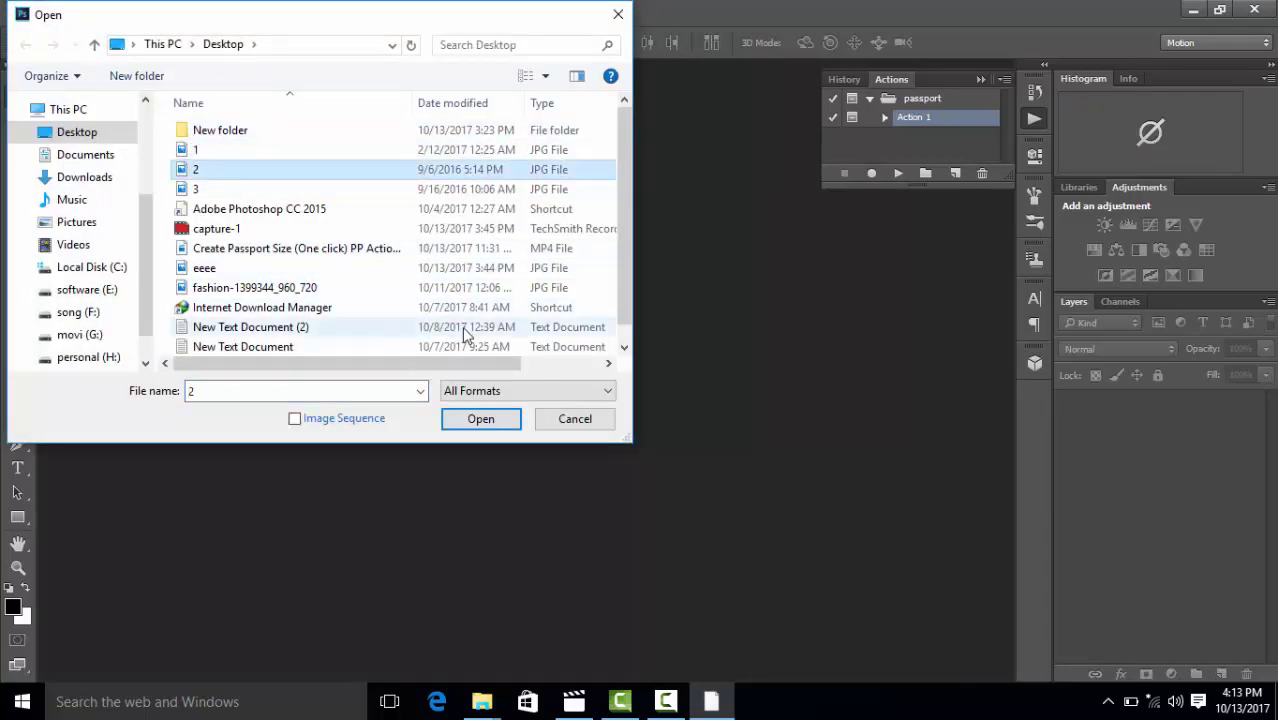
click(480, 419)
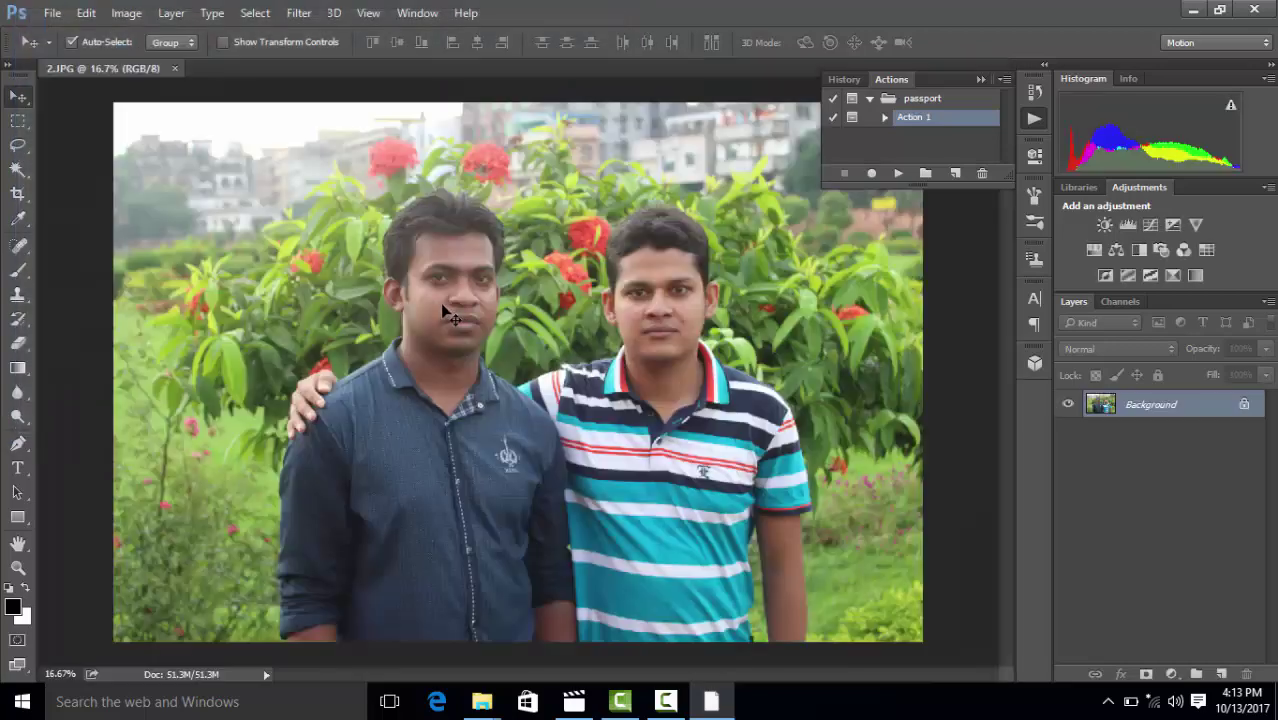
Heal the red spots on the striped-shirt man's cheeks and forehead with the Spot Healing Brush
scroll(580, 448, up, 5)
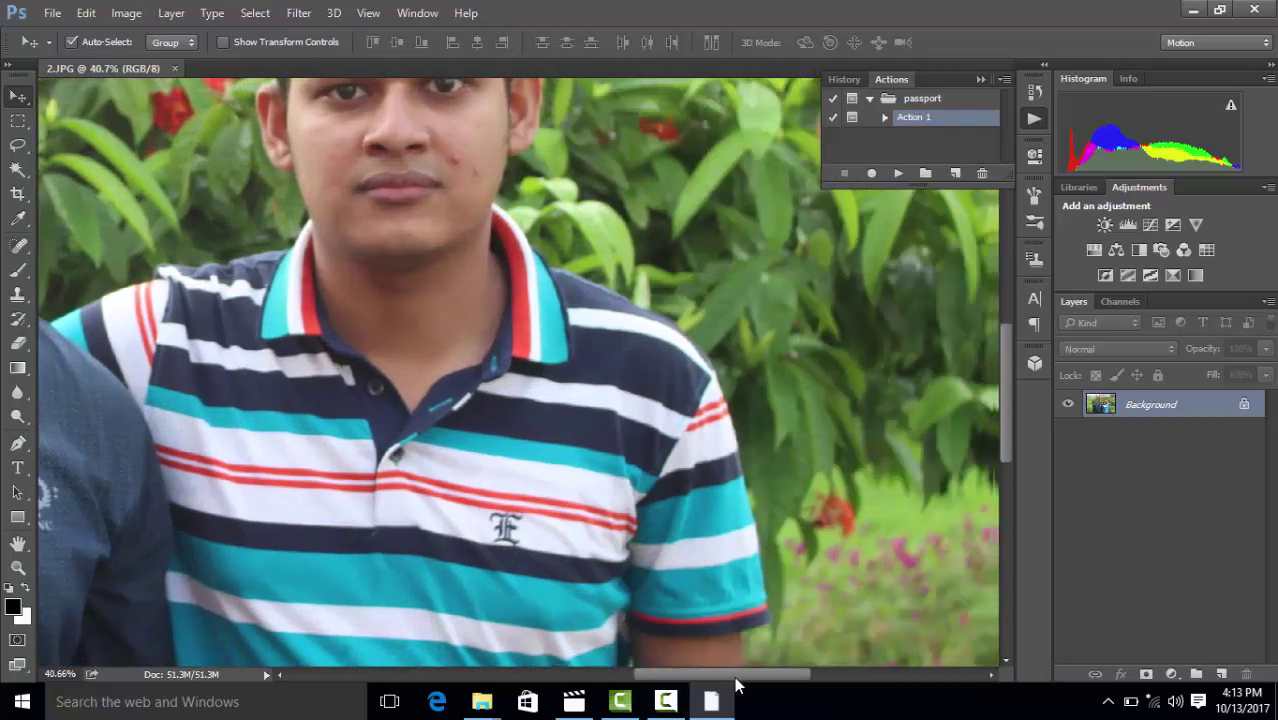
drag(417, 189, 57, 264)
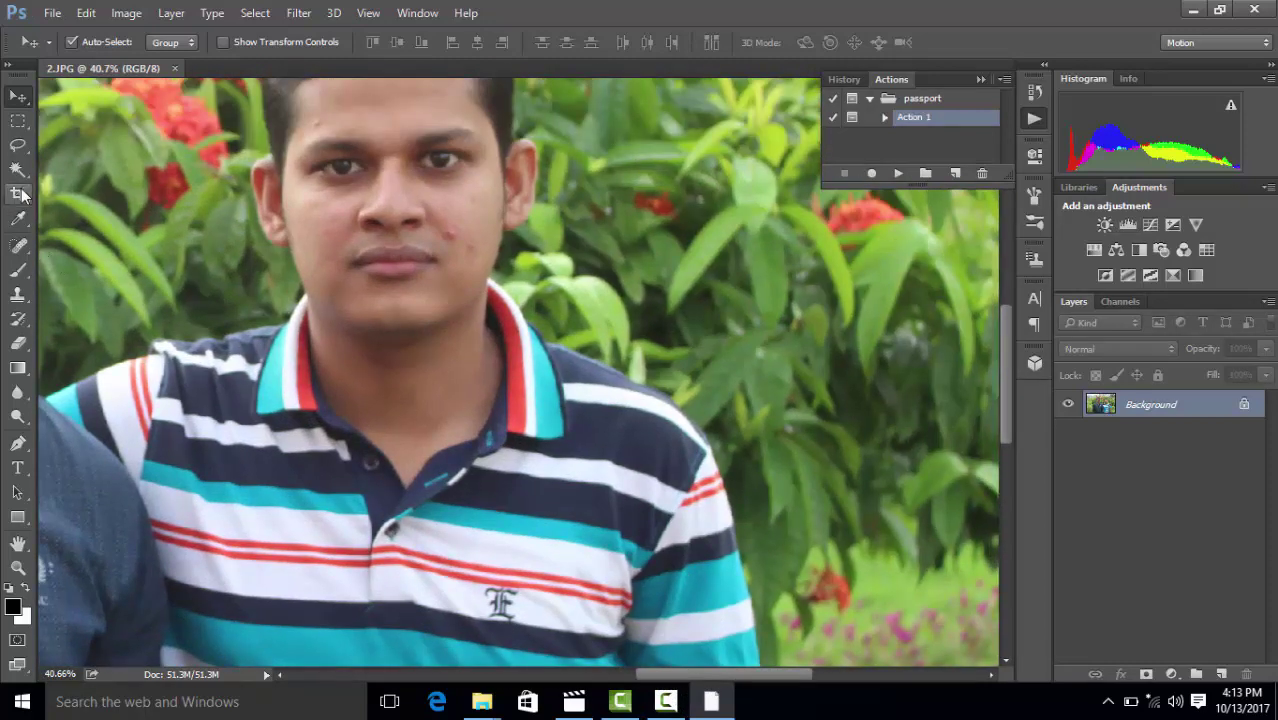
click(18, 246)
click(450, 234)
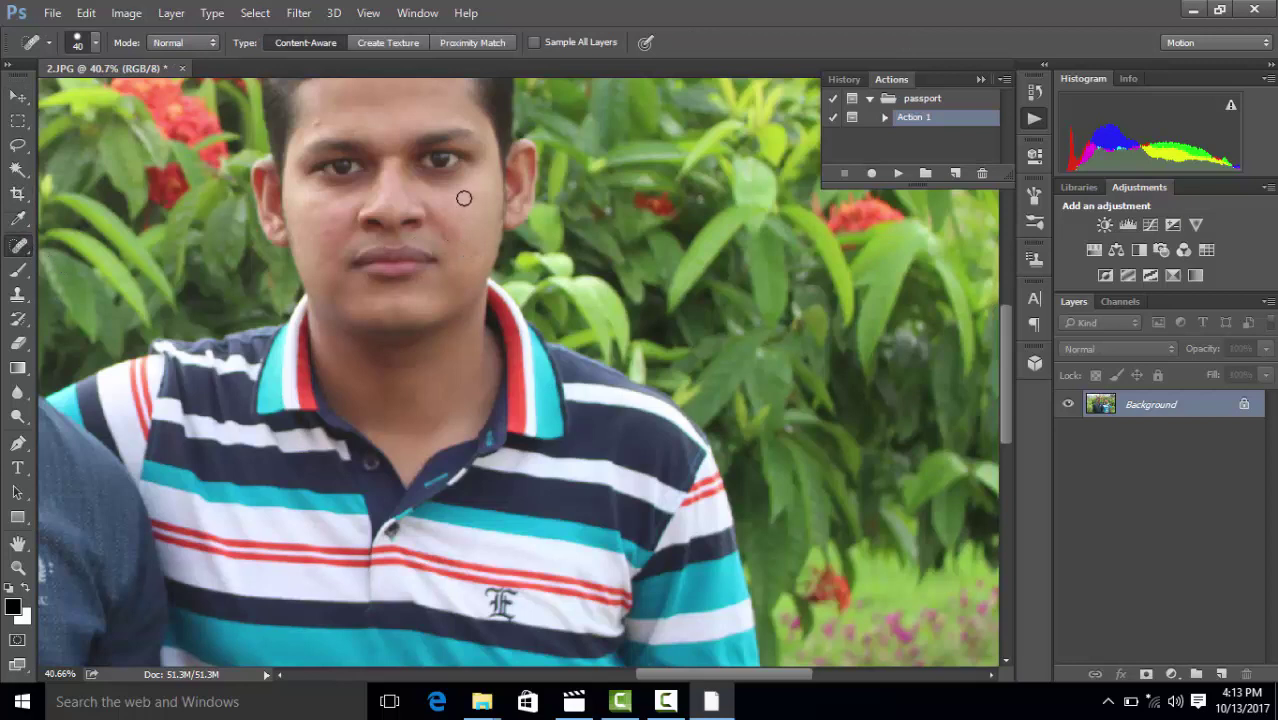
drag(320, 222, 320, 254)
click(330, 222)
click(314, 120)
scroll(344, 134, up, 2)
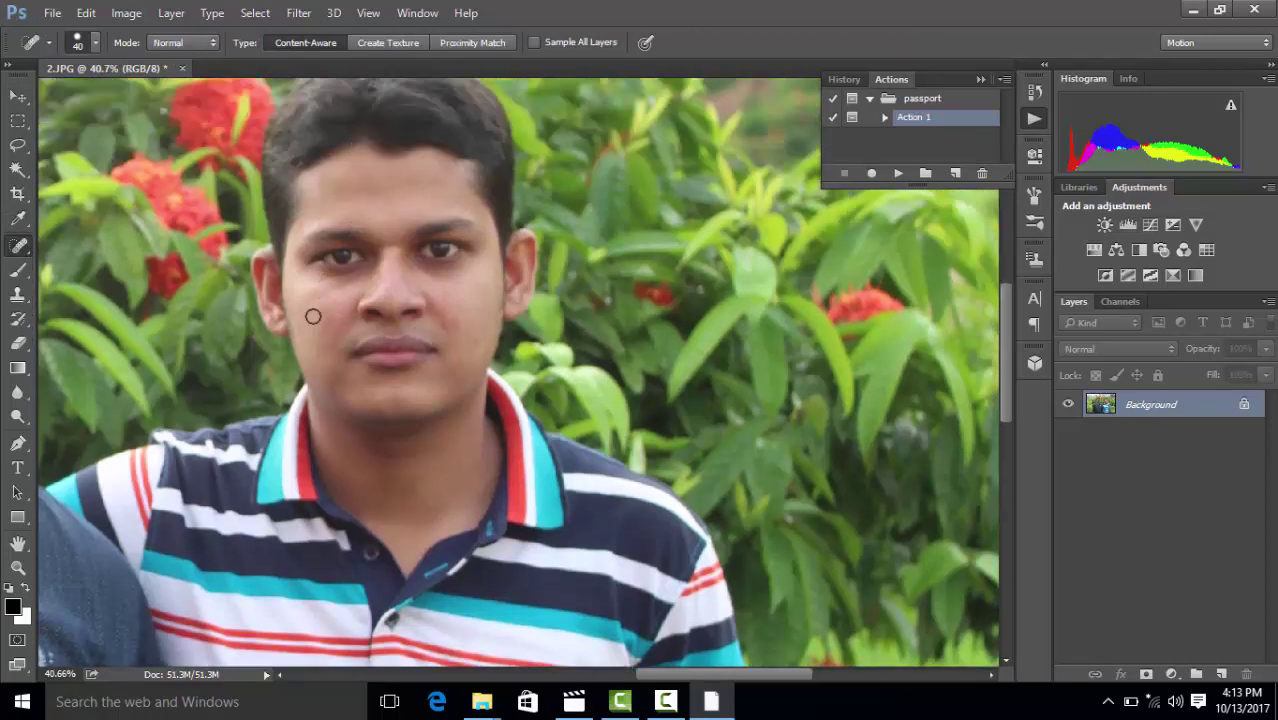
click(314, 358)
click(476, 299)
click(435, 279)
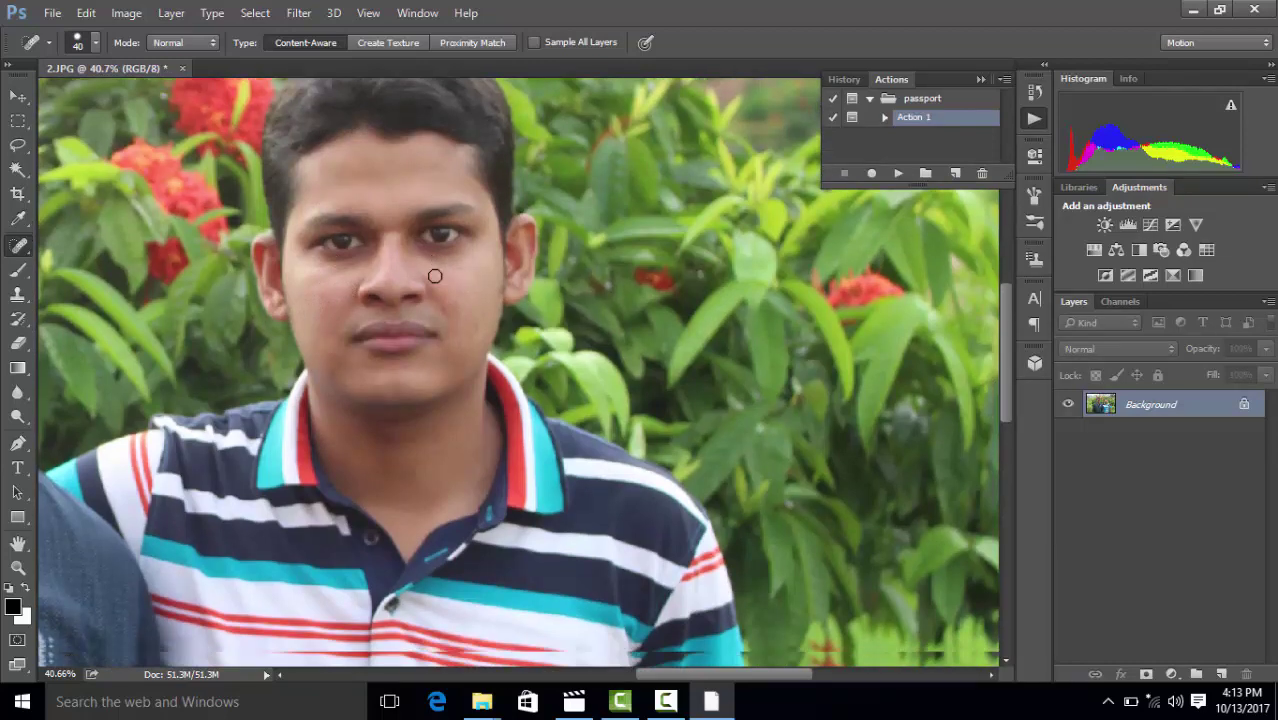
scroll(432, 277, down, 5)
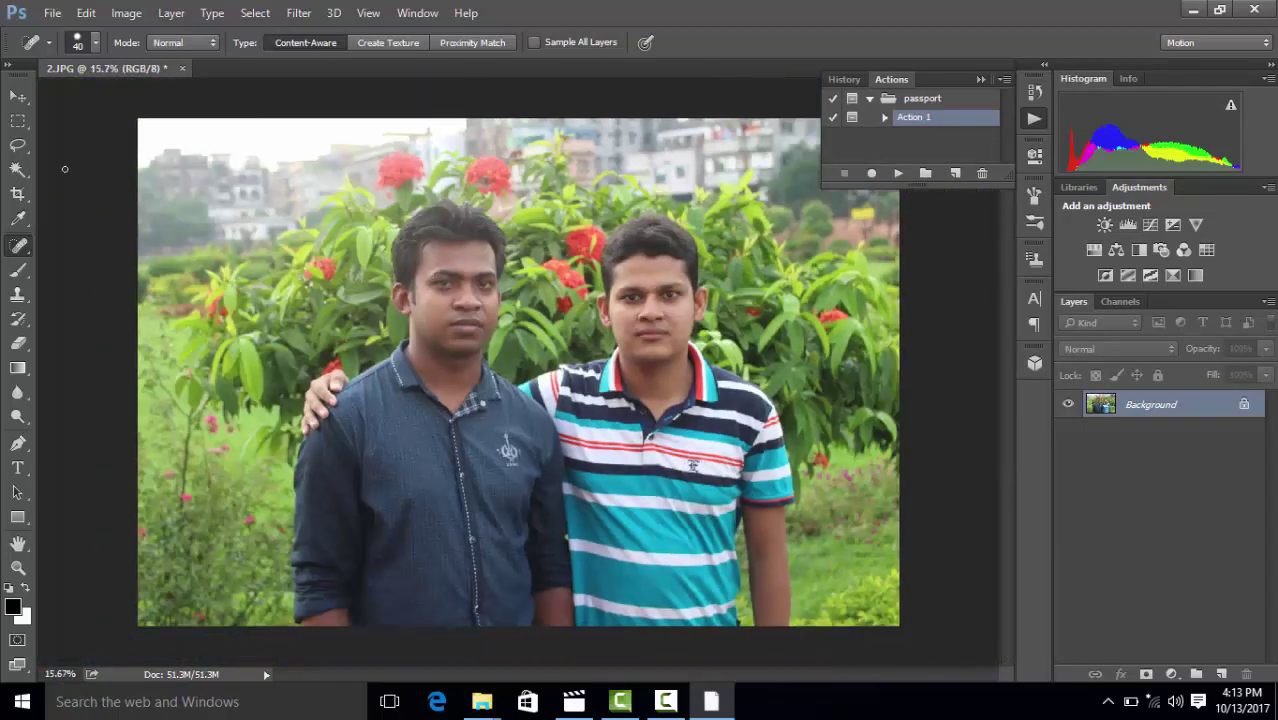
Check Action 1's Crop and Image Size steps, then select and play it on 2.JPG
click(884, 118)
click(884, 118)
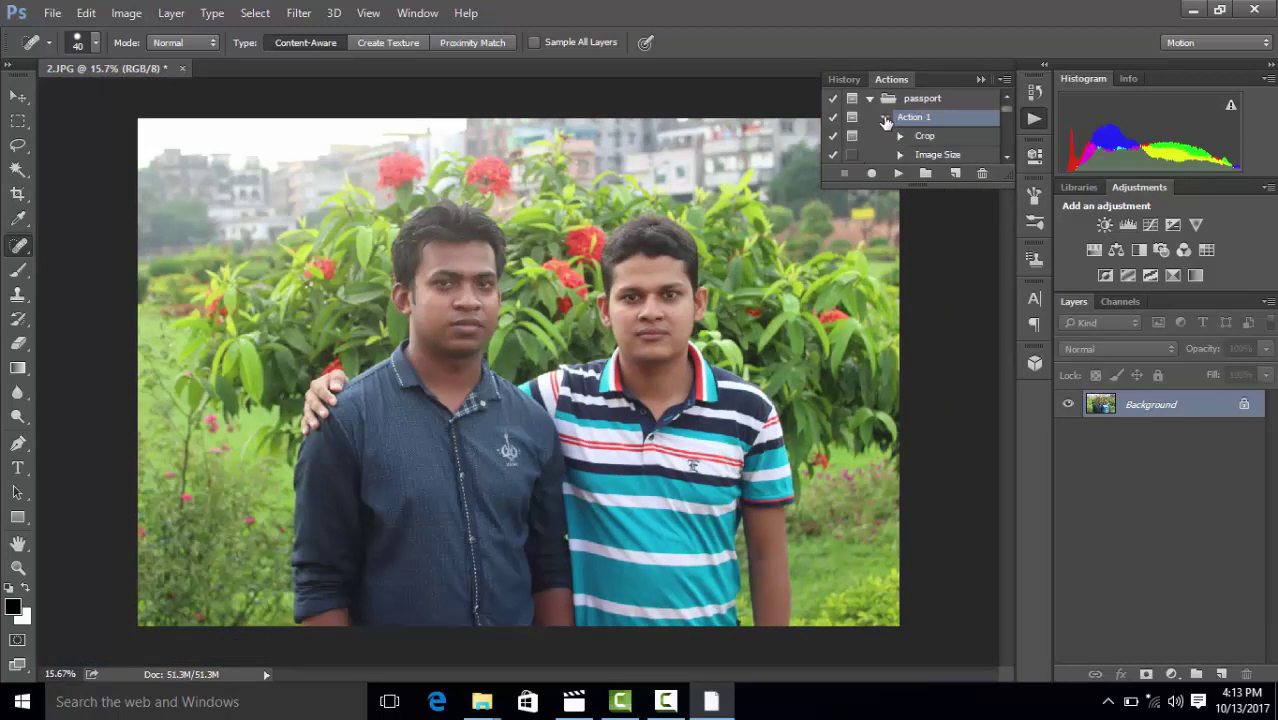
click(884, 118)
click(924, 143)
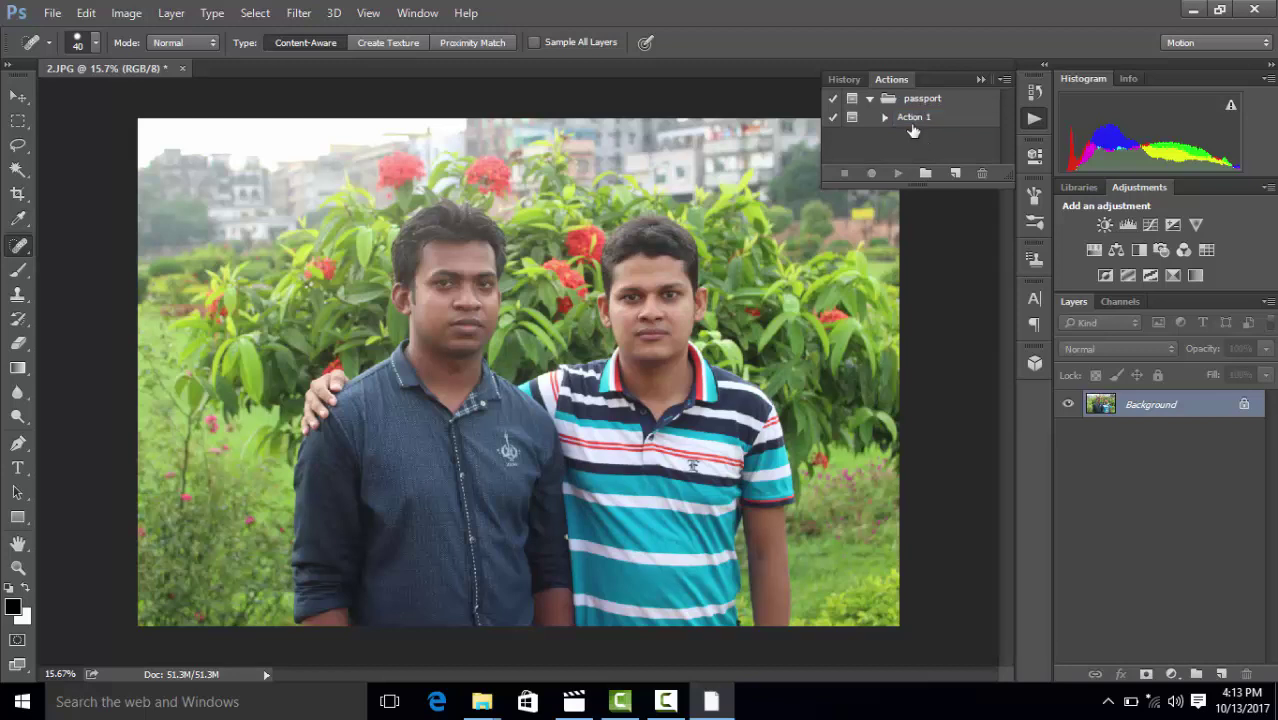
click(911, 118)
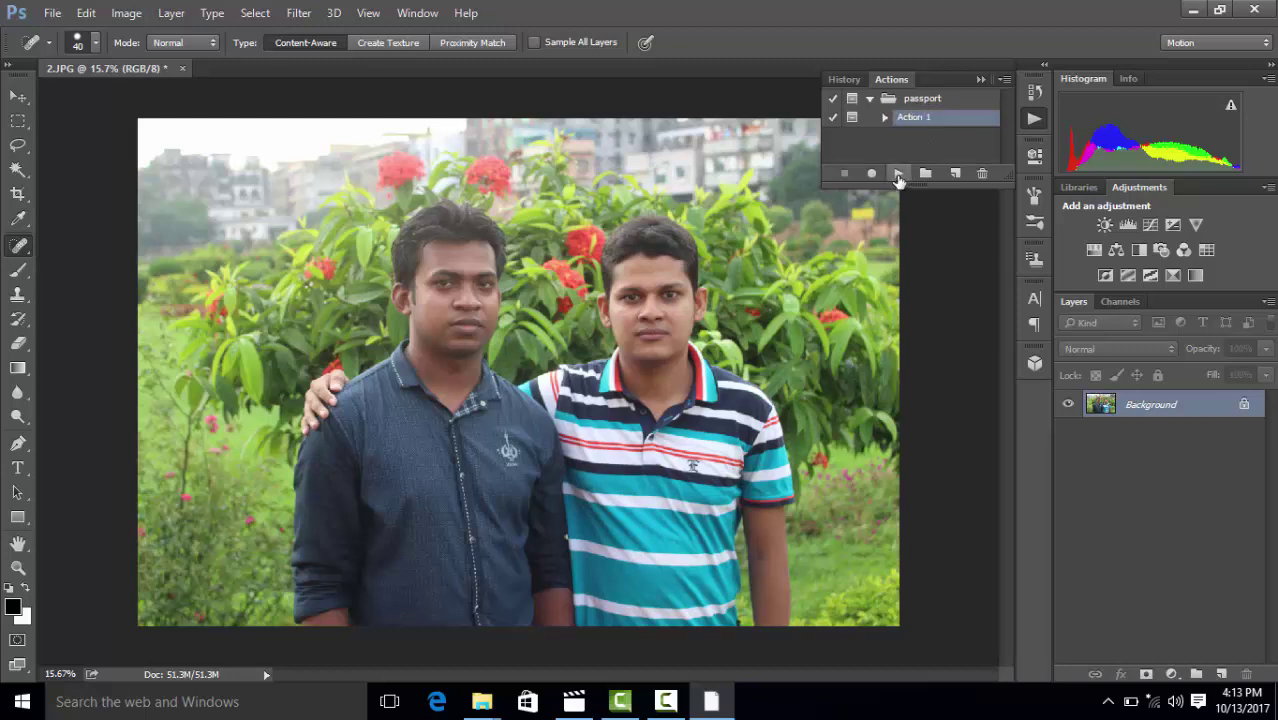
click(898, 174)
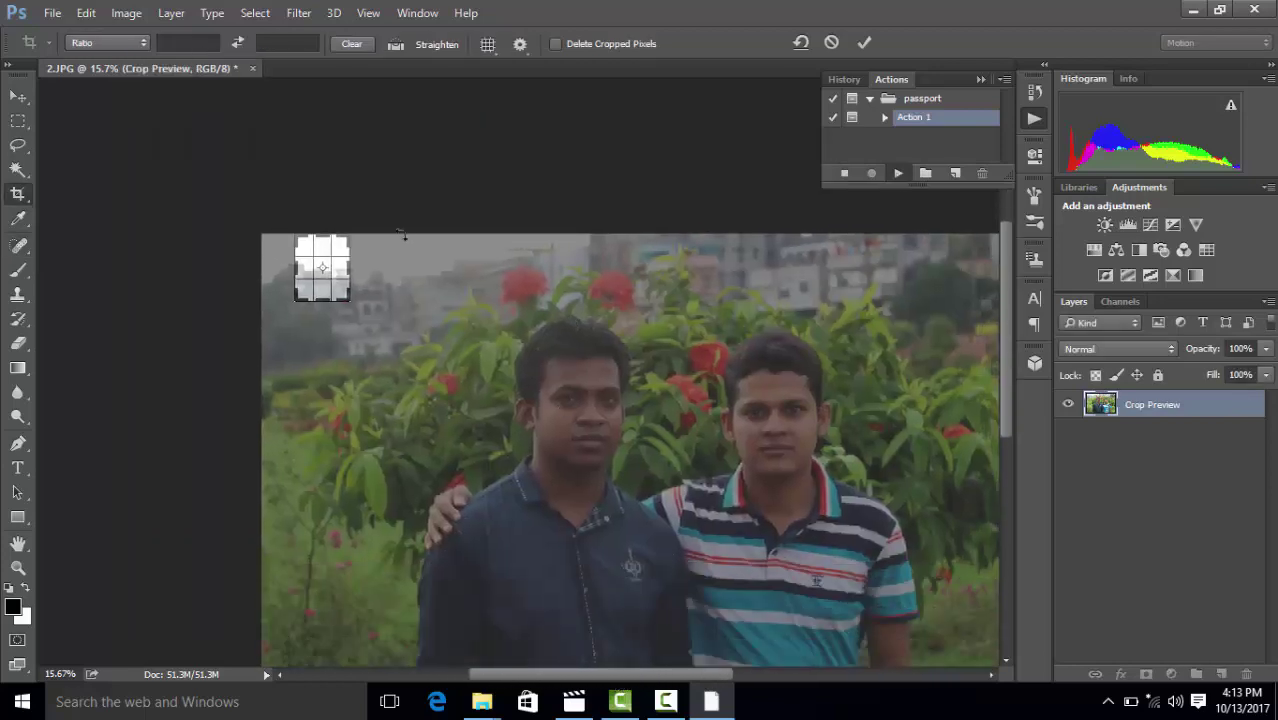
Move and resize the crop box around the right man's head and shoulders
drag(548, 678, 565, 677)
drag(276, 170, 320, 171)
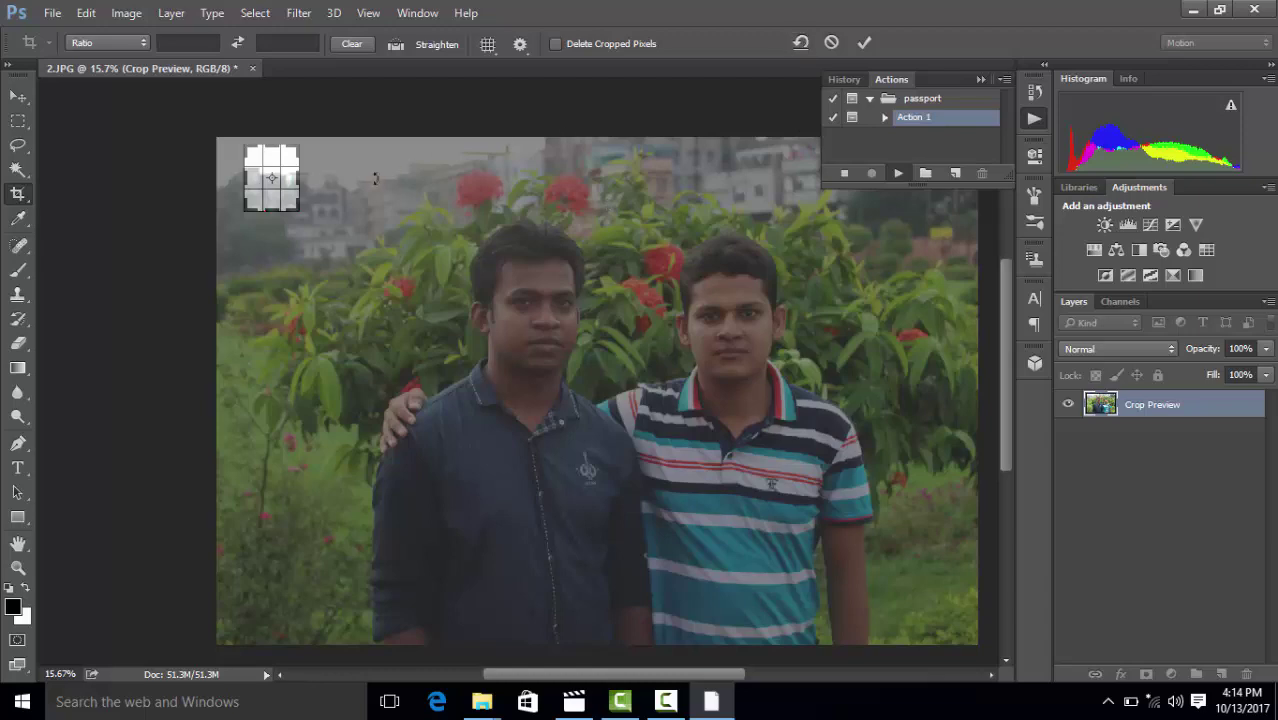
drag(297, 209, 352, 271)
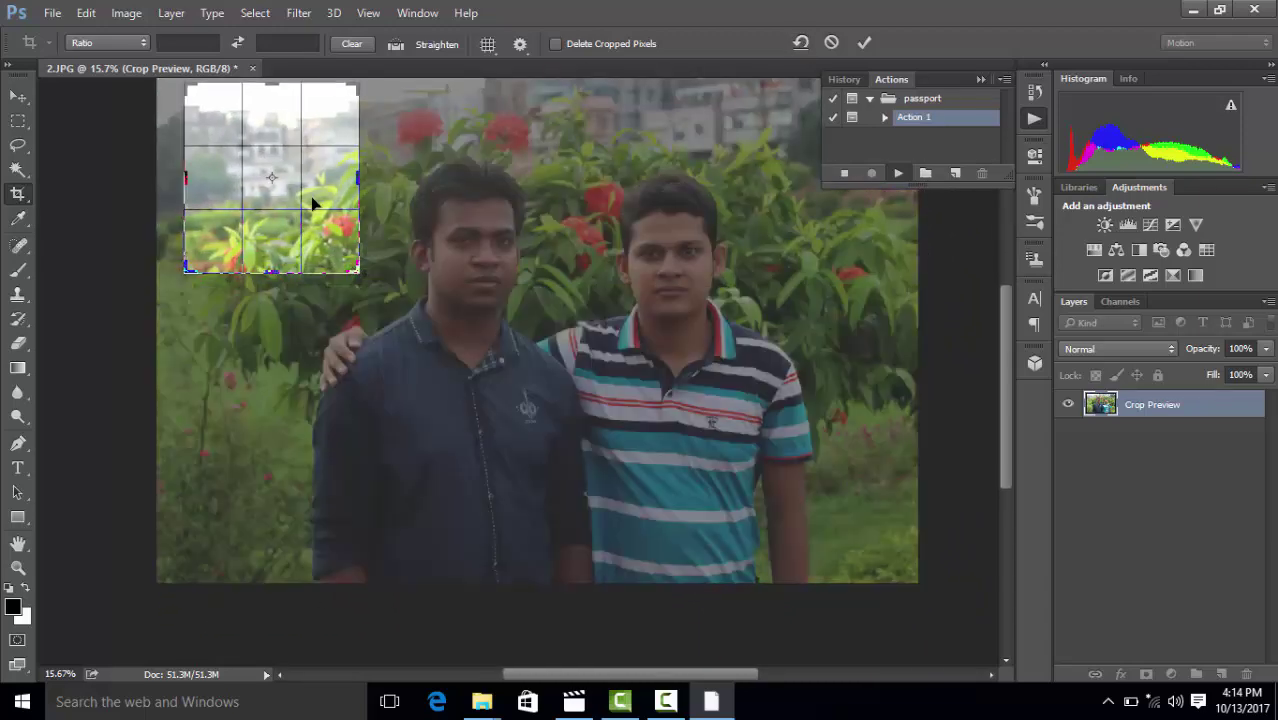
mouse_move(314, 205)
mouse_down()
mouse_move(300, 178)
mouse_move(340, 240)
mouse_up()
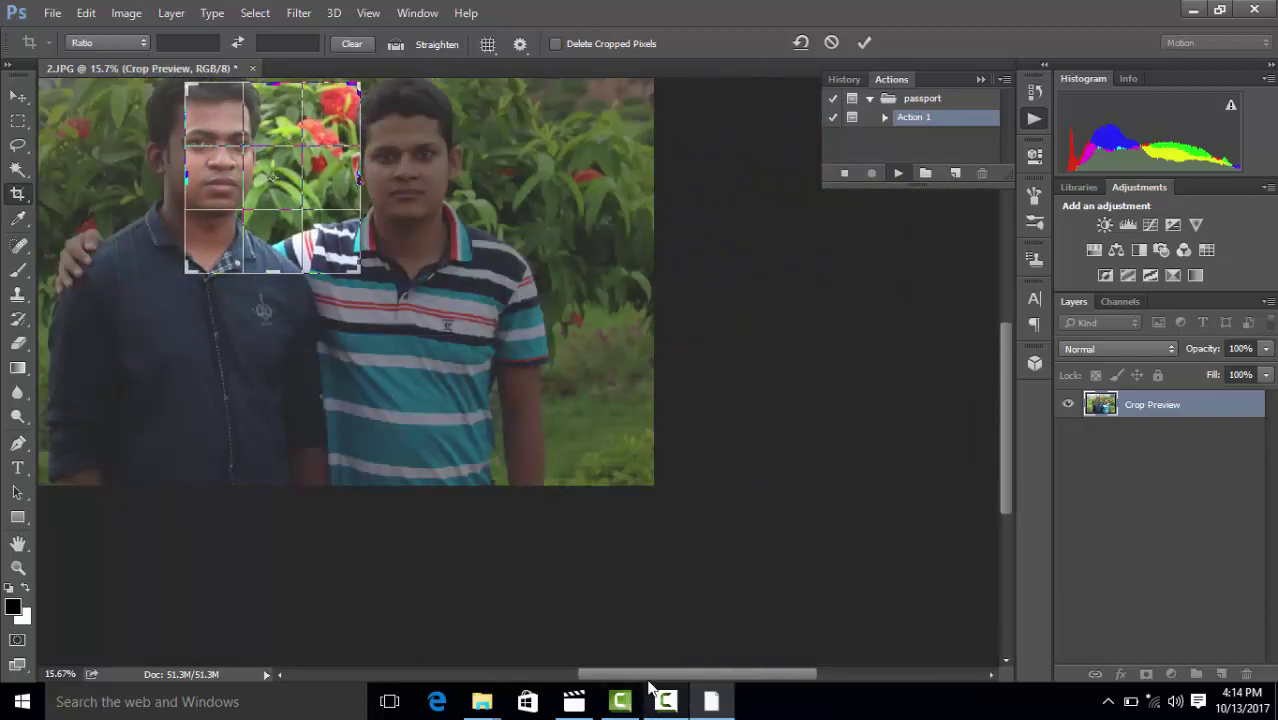
scroll(700, 600, left, 2)
scroll(830, 630, left, 2)
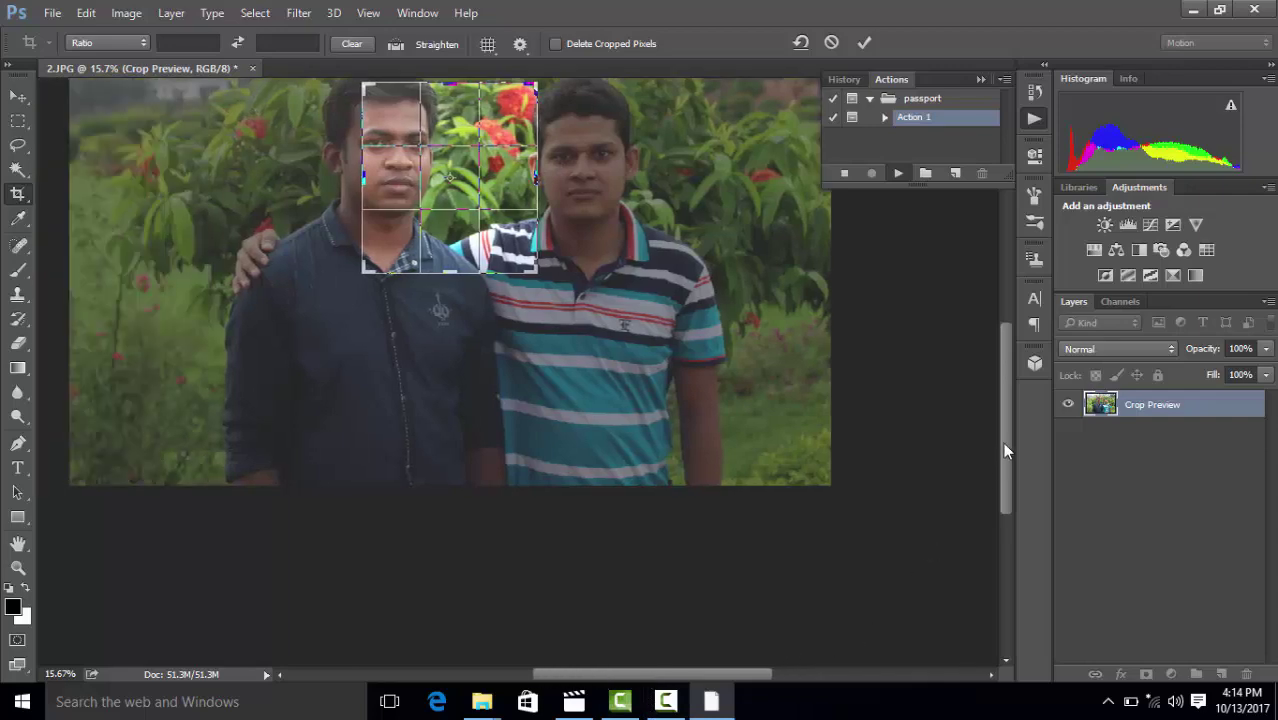
drag(1005, 450, 1003, 390)
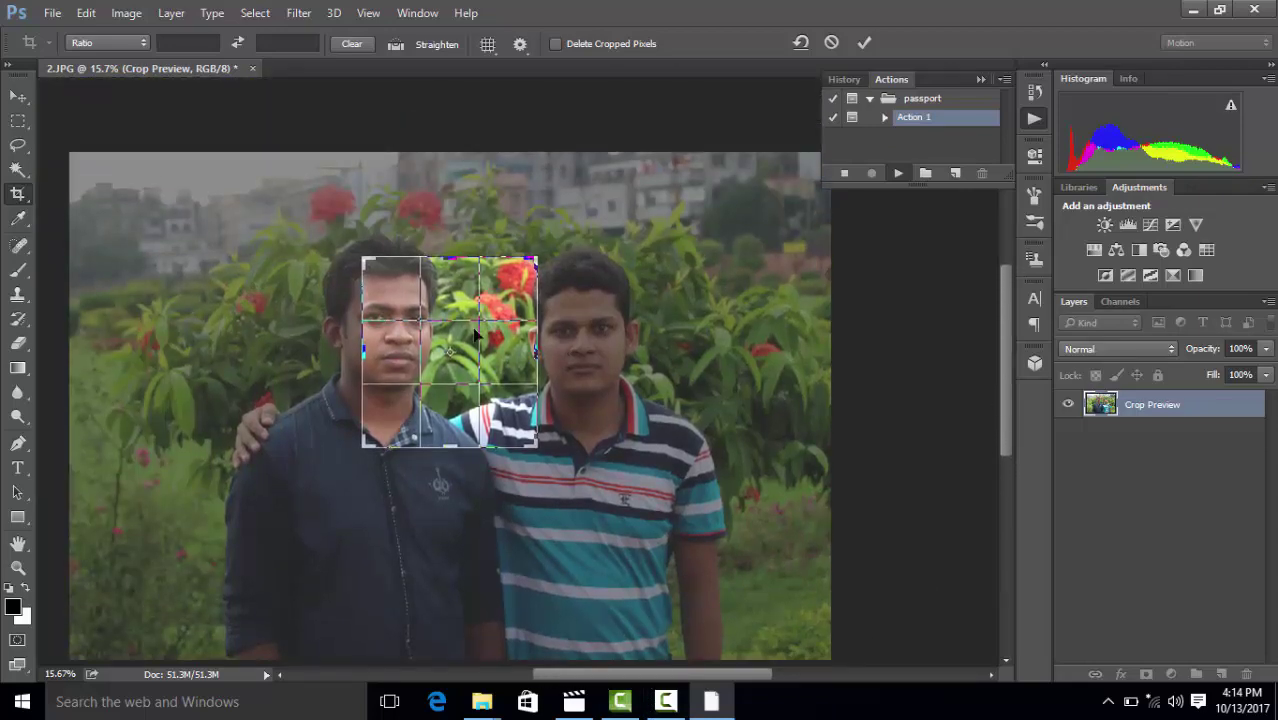
mouse_move(465, 331)
mouse_down()
mouse_move(342, 333)
mouse_move(334, 349)
mouse_up()
drag(532, 450, 529, 464)
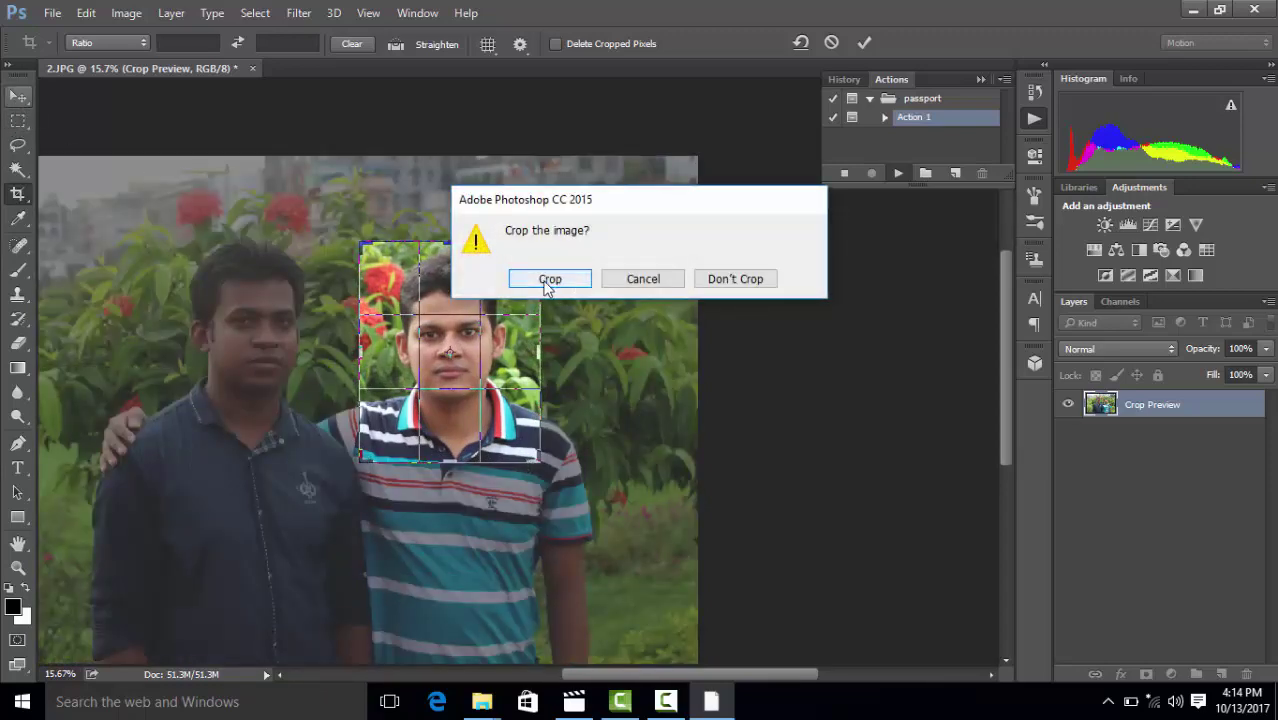
Confirm the crop, then drag Layer 1 copy 7 so the portrait grid is centred on the page
key(Return)
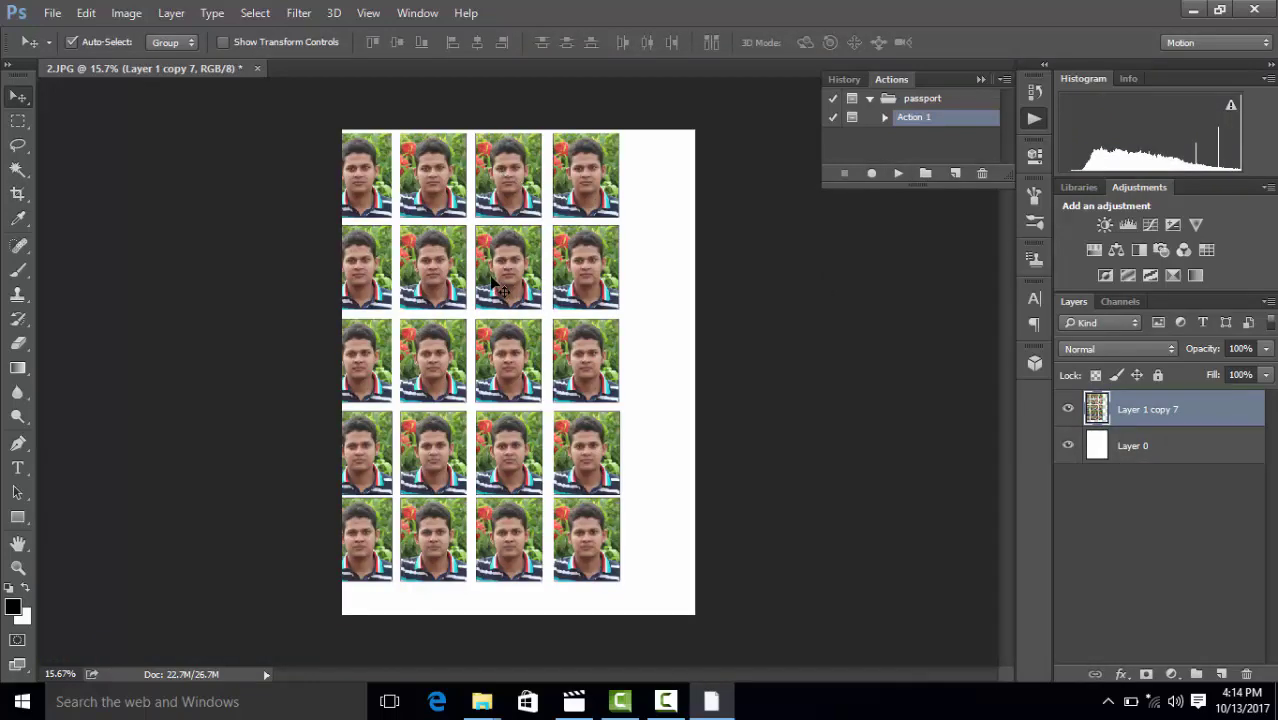
drag(492, 280, 535, 291)
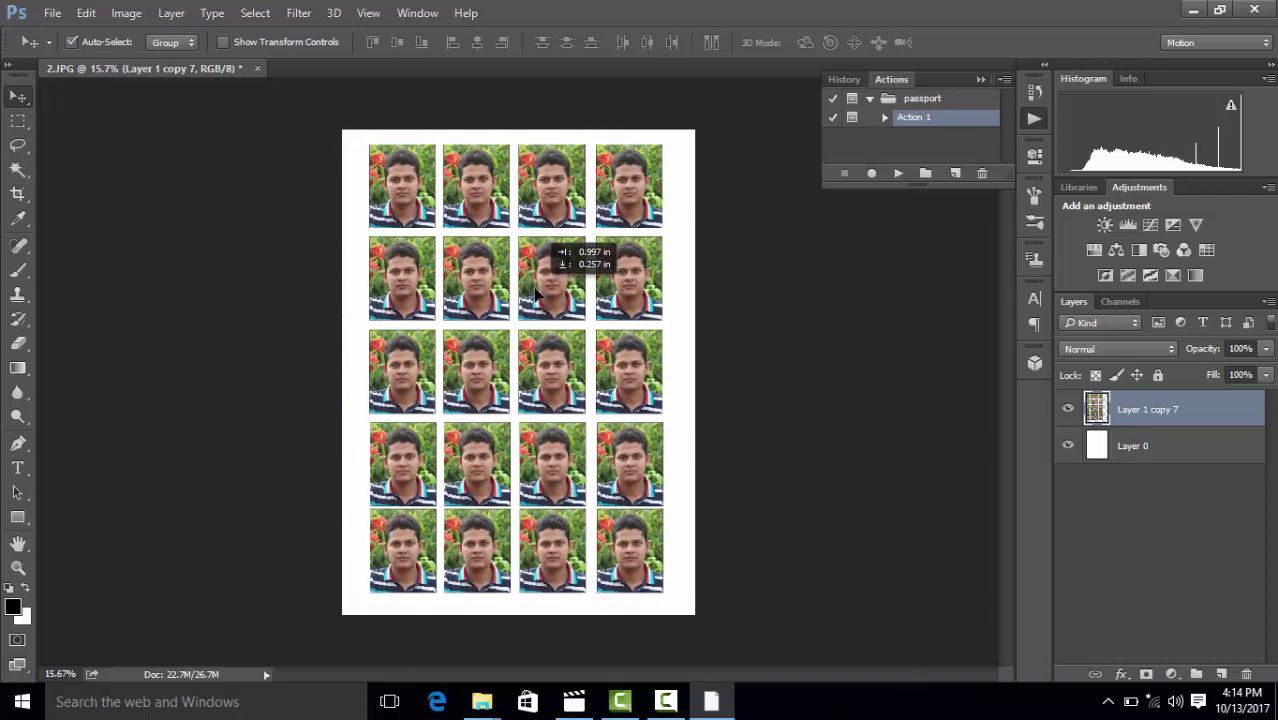
drag(535, 291, 531, 295)
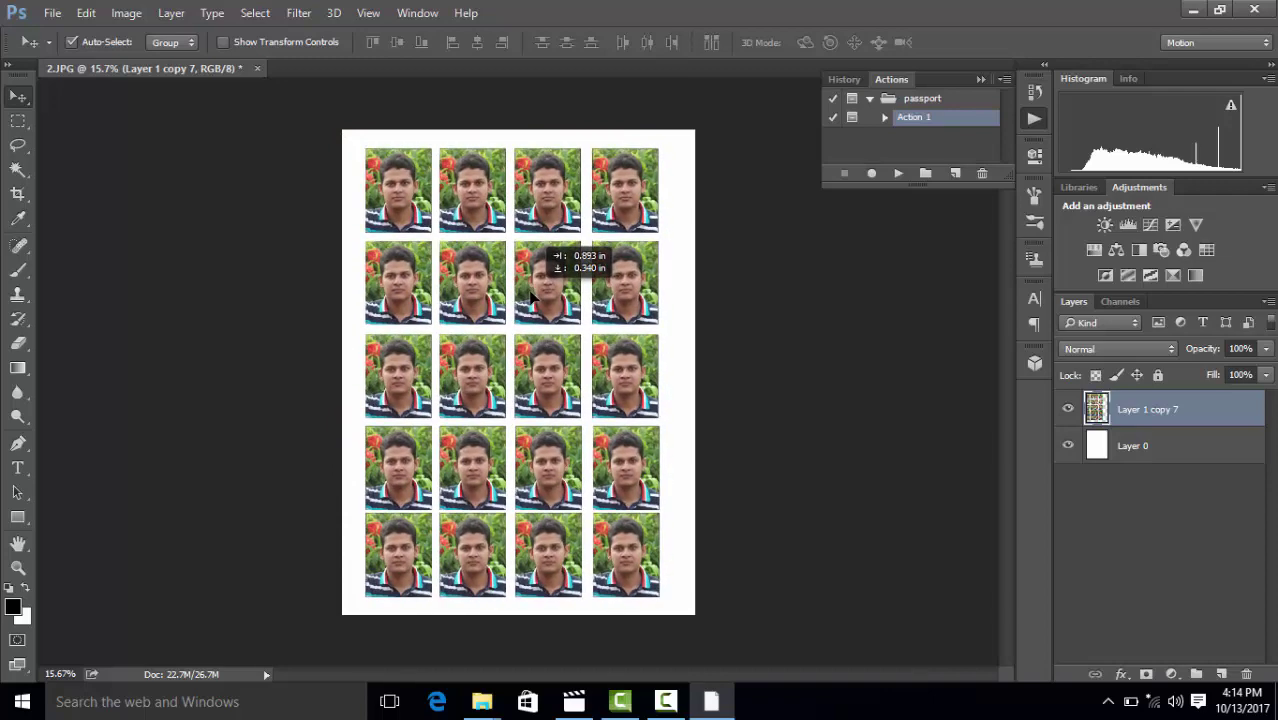
scroll(505, 340, up, 2)
scroll(500, 340, up, 2)
scroll(500, 340, up, 1)
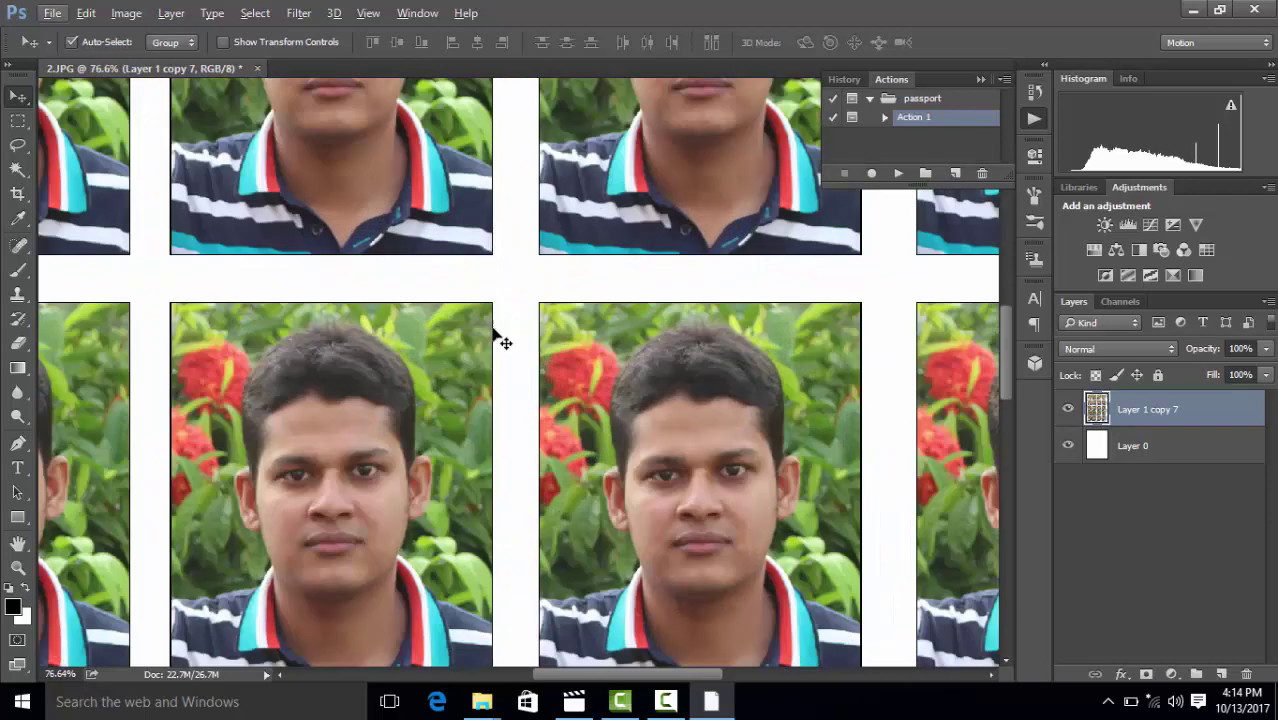
scroll(480, 340, down, 1)
scroll(460, 370, down, 2)
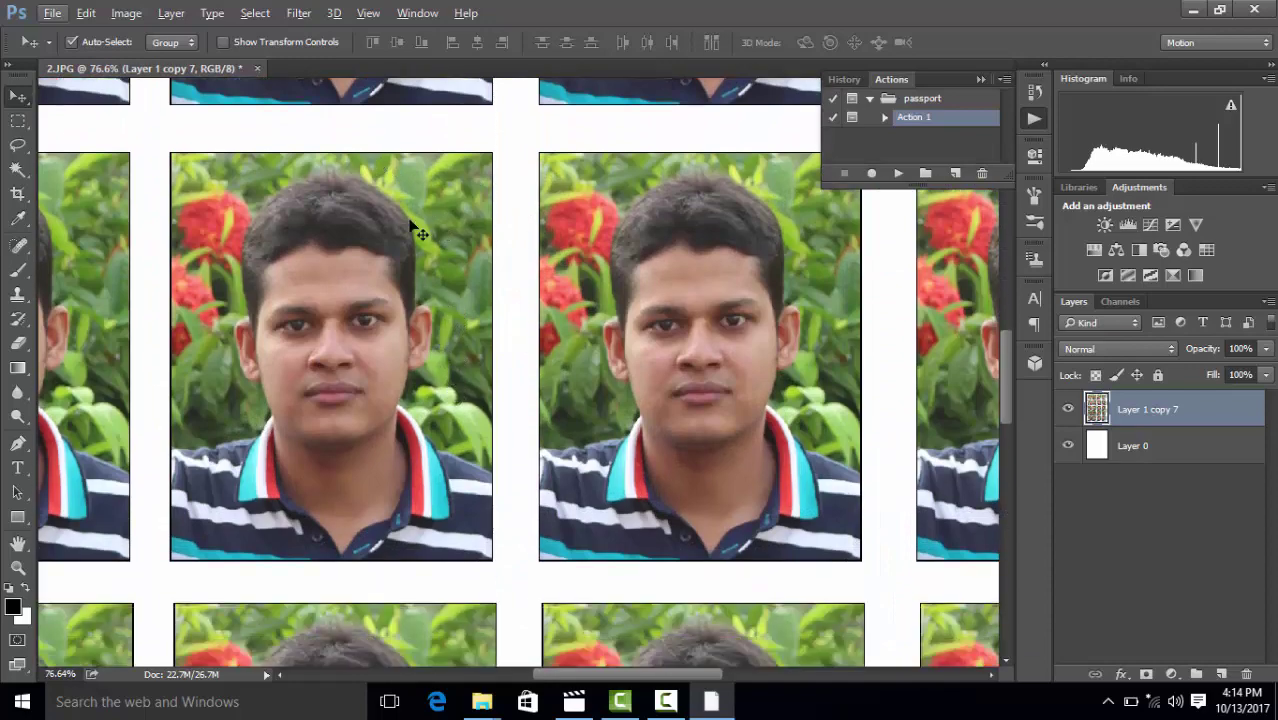
scroll(474, 262, down, 1)
scroll(476, 264, down, 1)
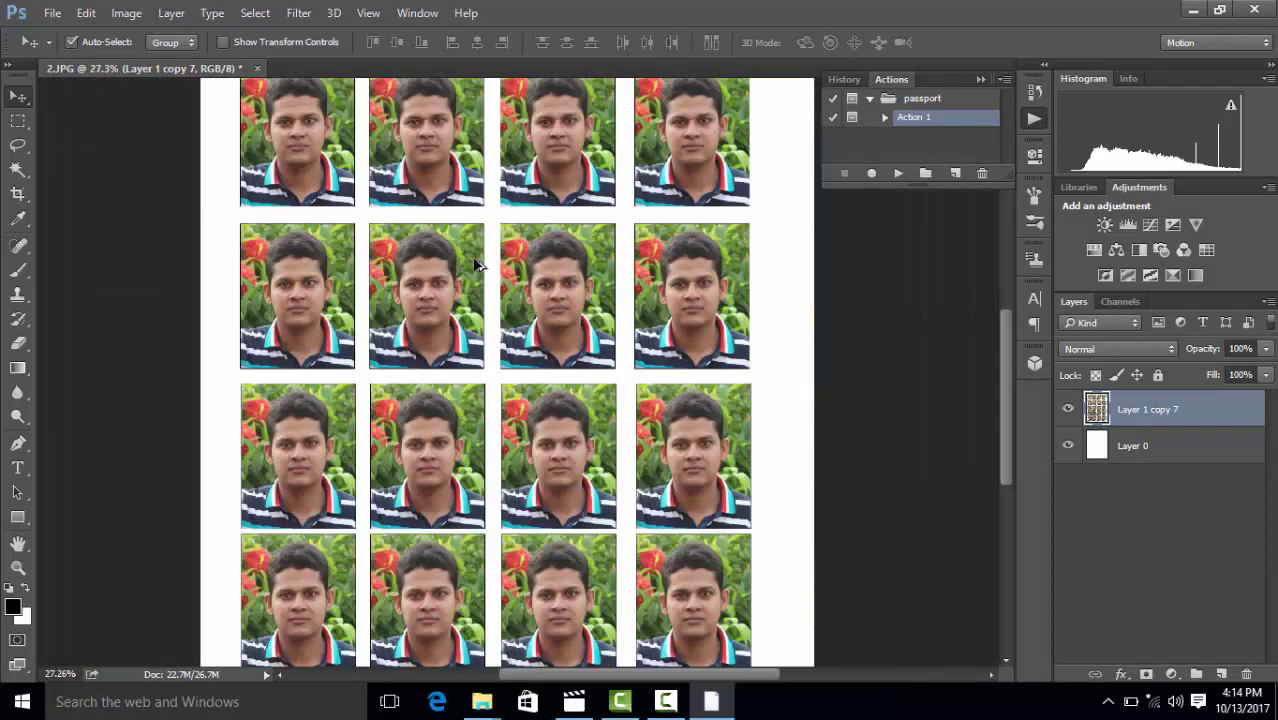
scroll(476, 264, down, 1)
Save the portrait sheet to the Desktop as a PSD named 'me' with Maximize Compatibility on
click(52, 13)
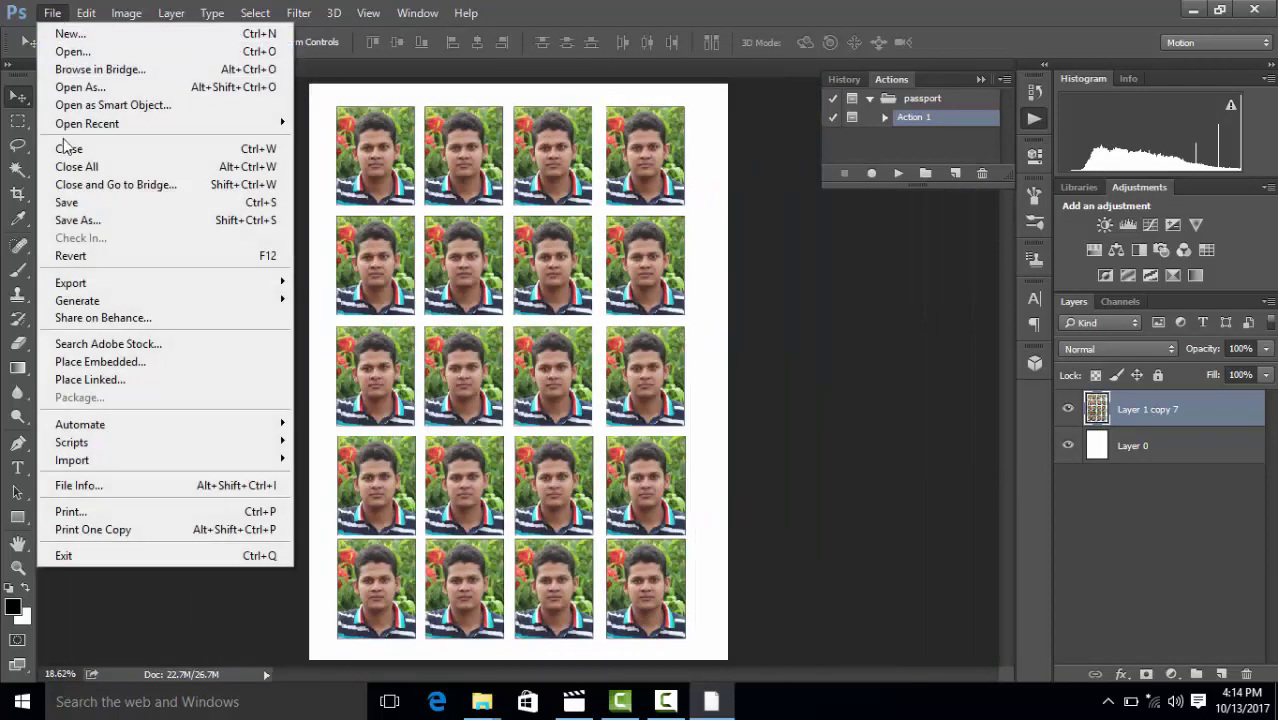
click(78, 220)
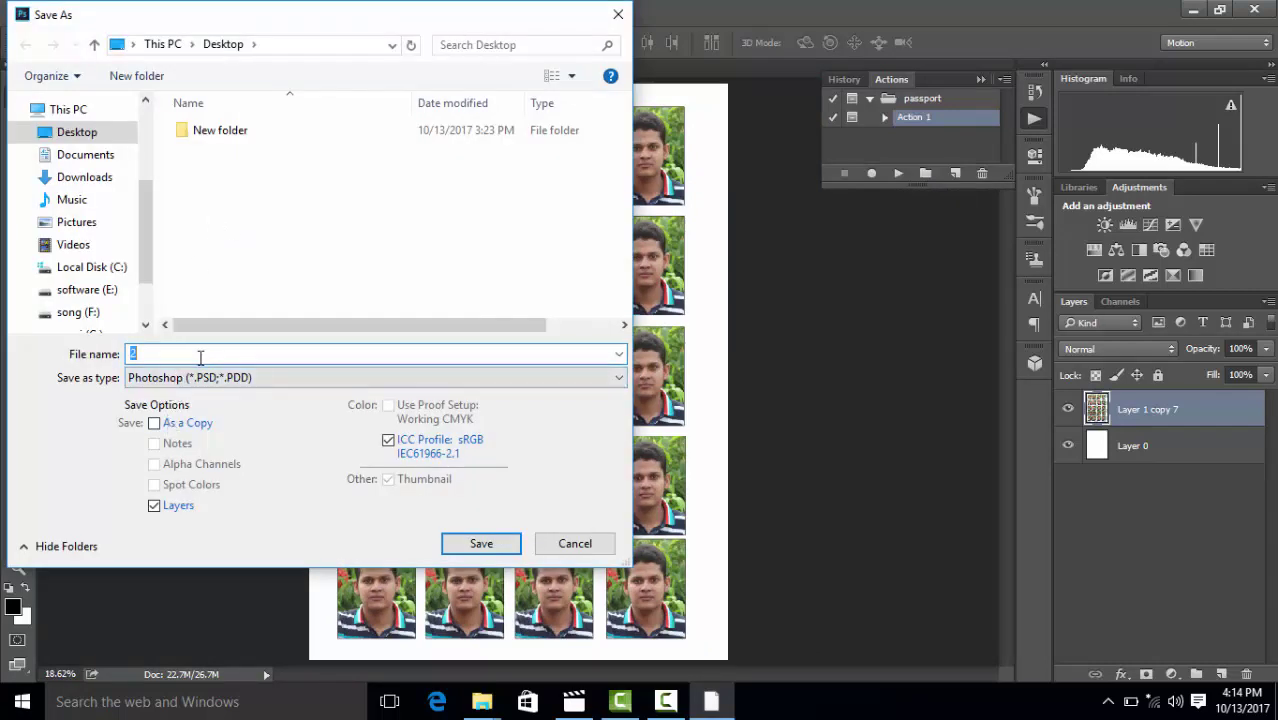
text(e)
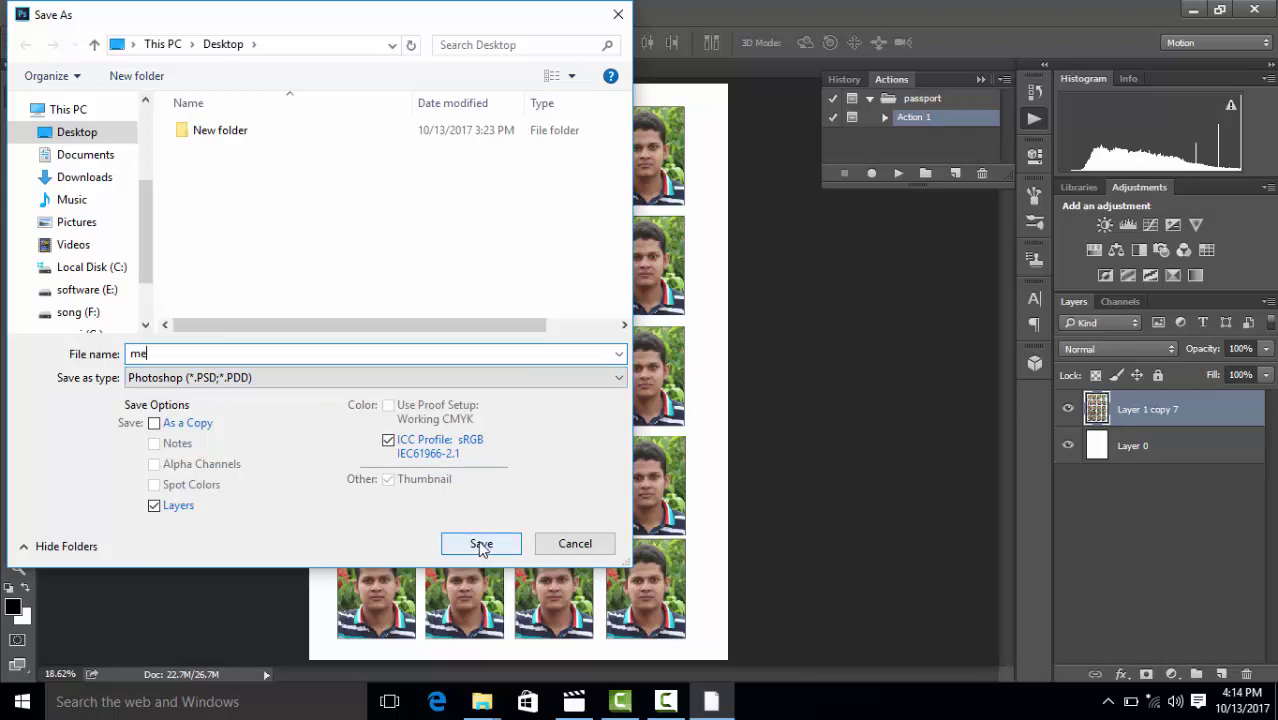
click(479, 541)
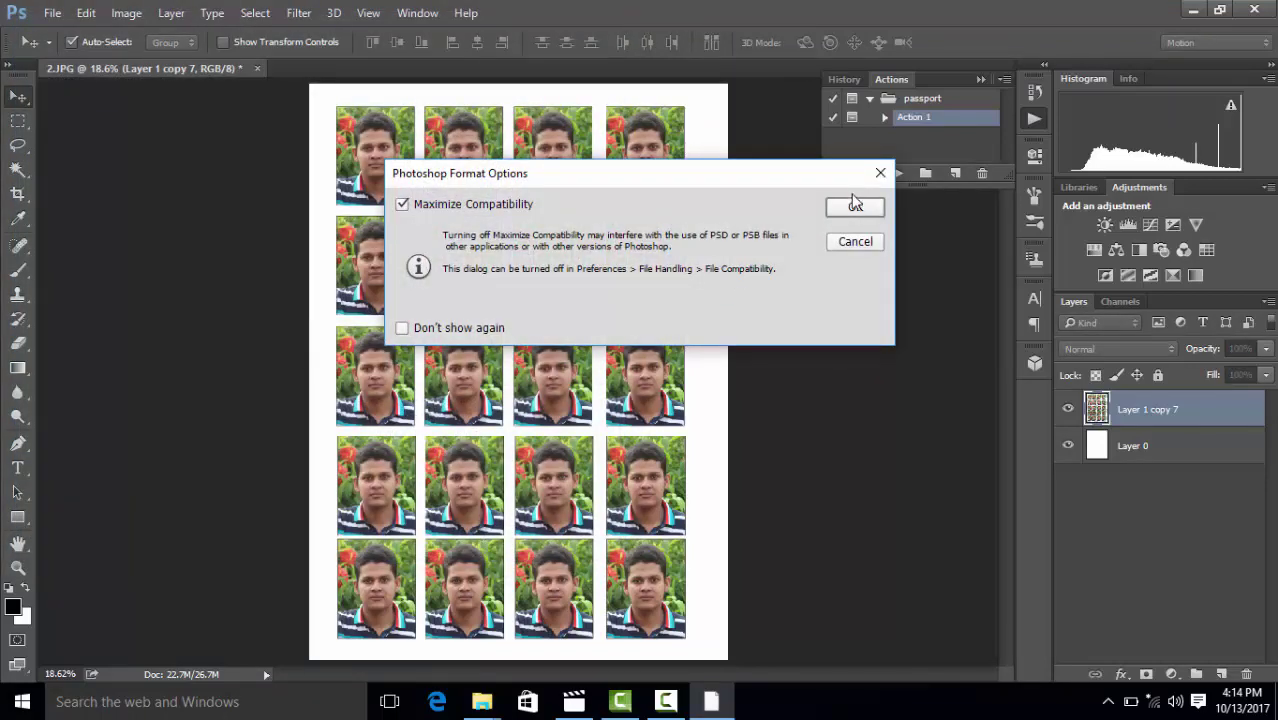
click(855, 207)
Save a JPEG copy named 'me' at Quality 12 Maximum, then minimize Photoshop
click(52, 13)
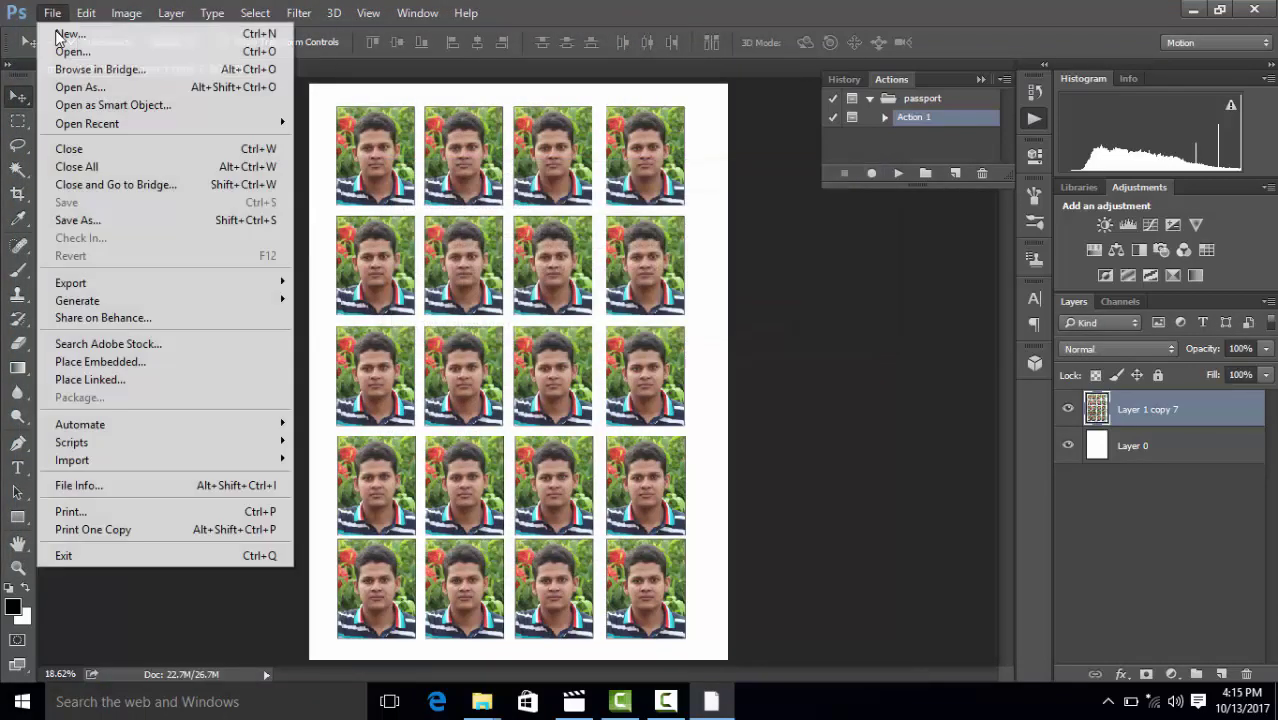
click(93, 220)
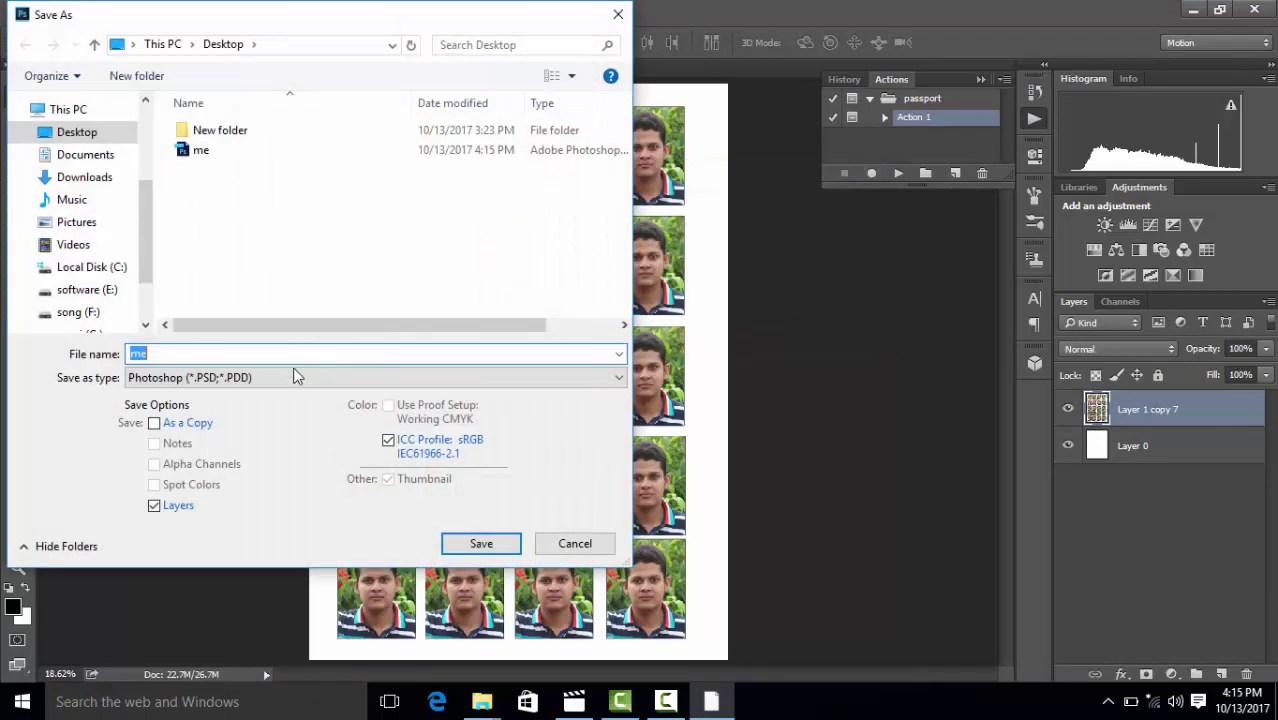
click(295, 377)
click(185, 512)
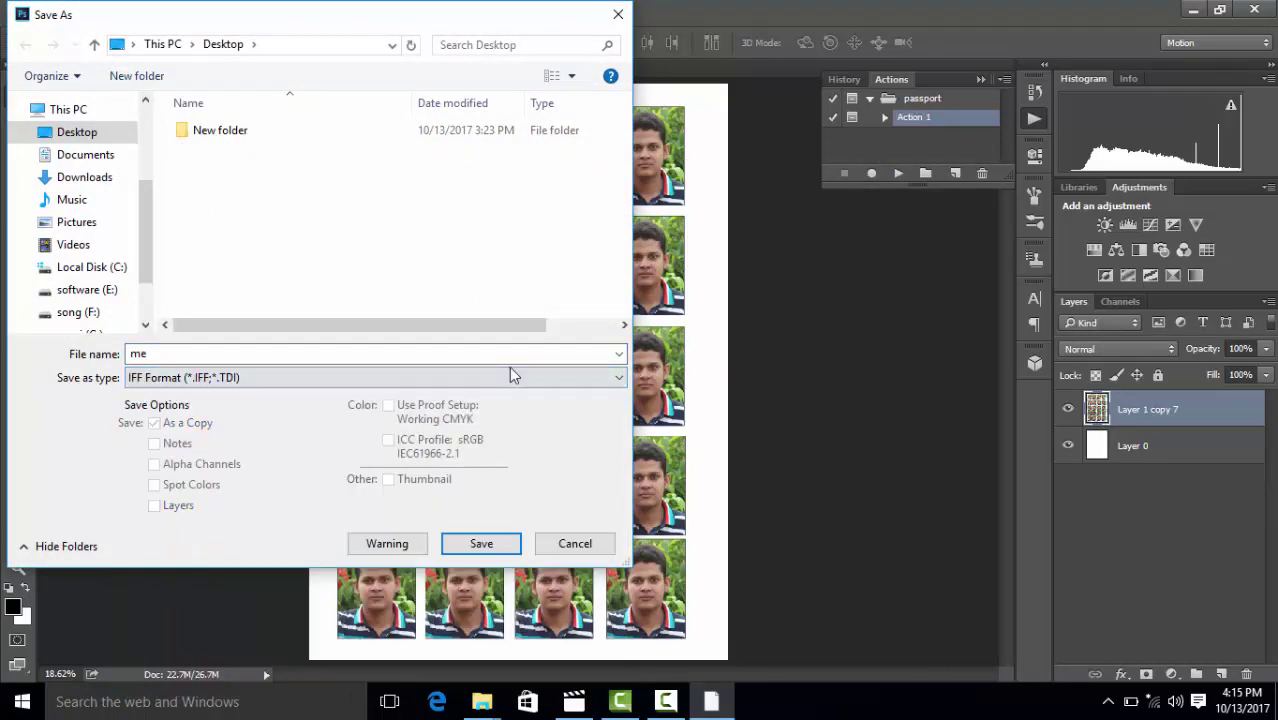
click(257, 377)
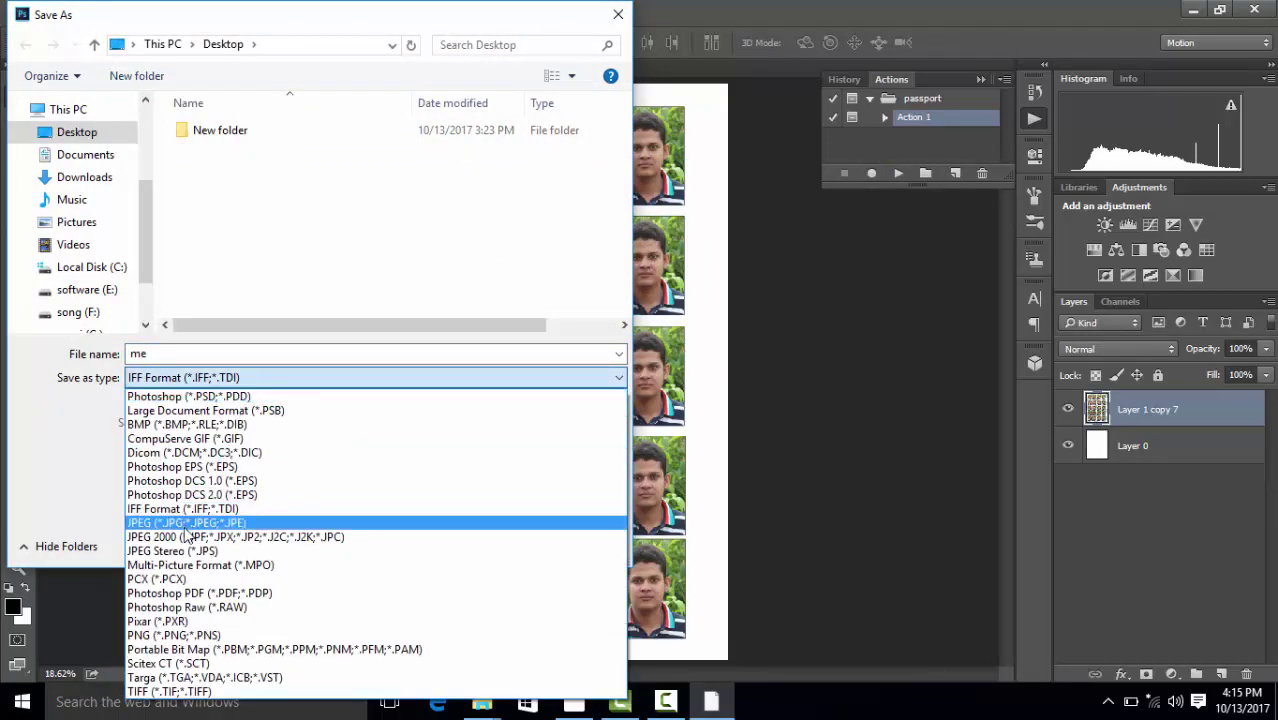
click(190, 522)
click(481, 543)
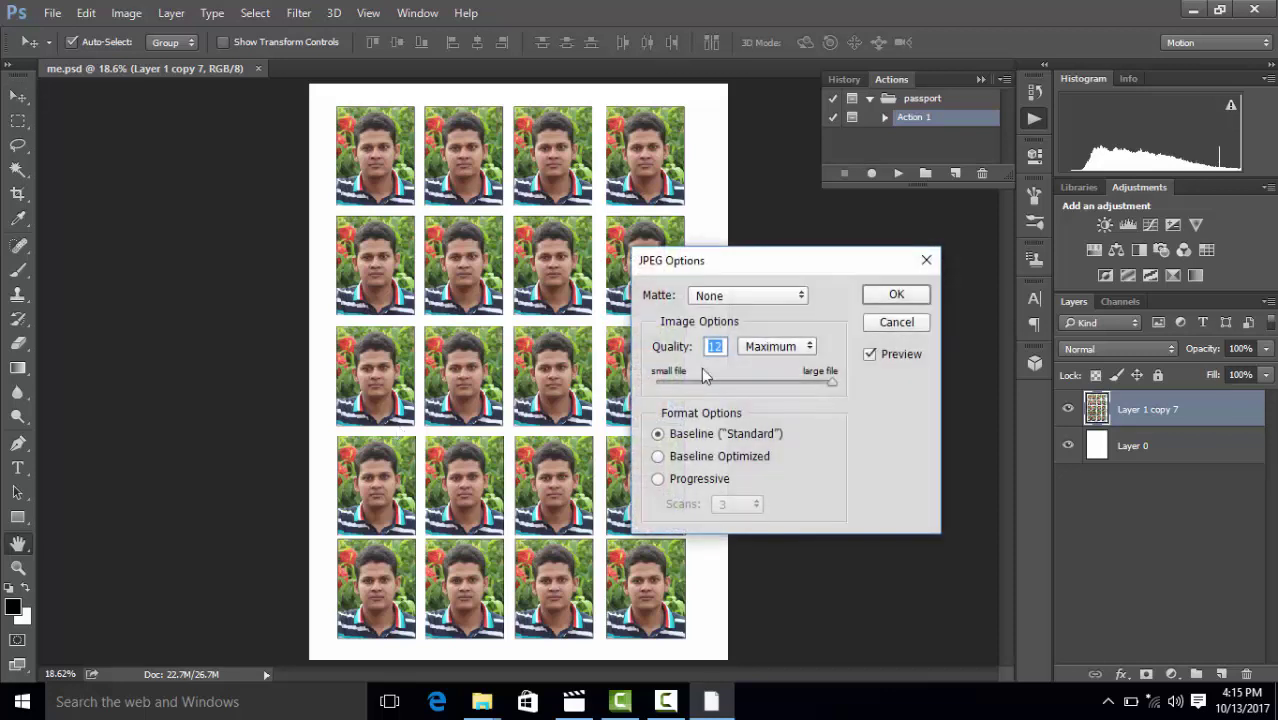
click(893, 296)
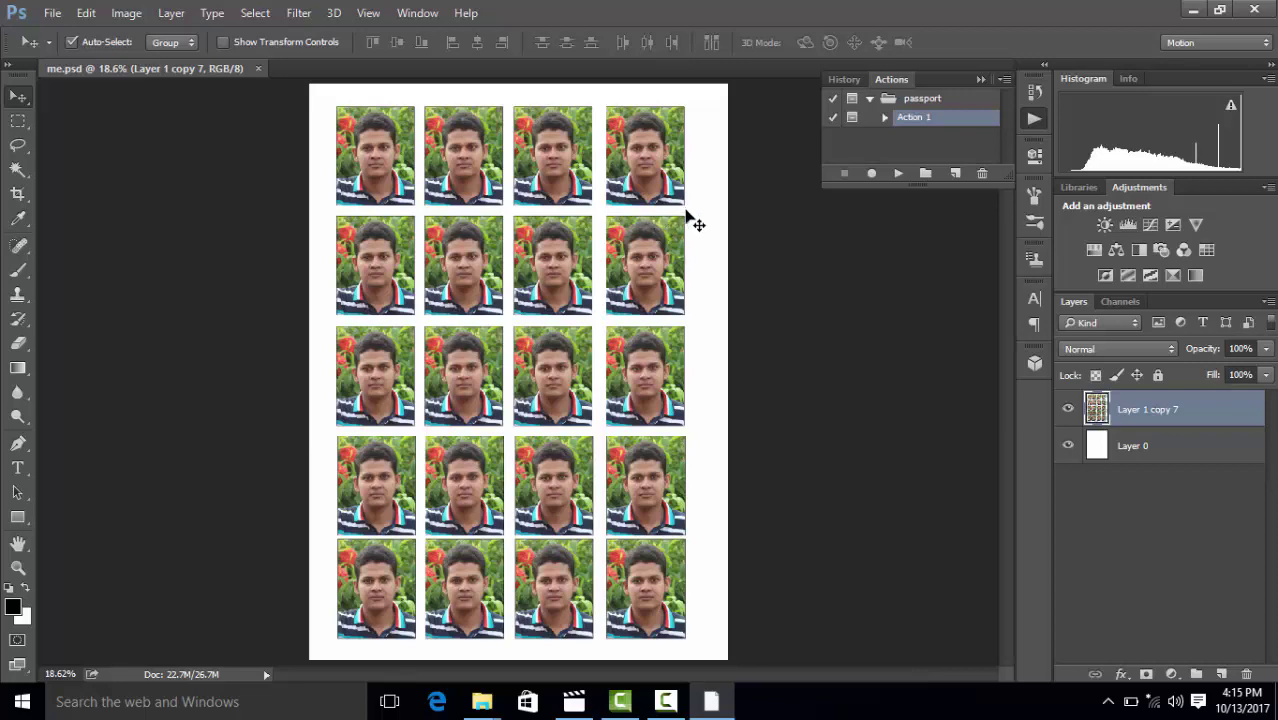
click(1195, 10)
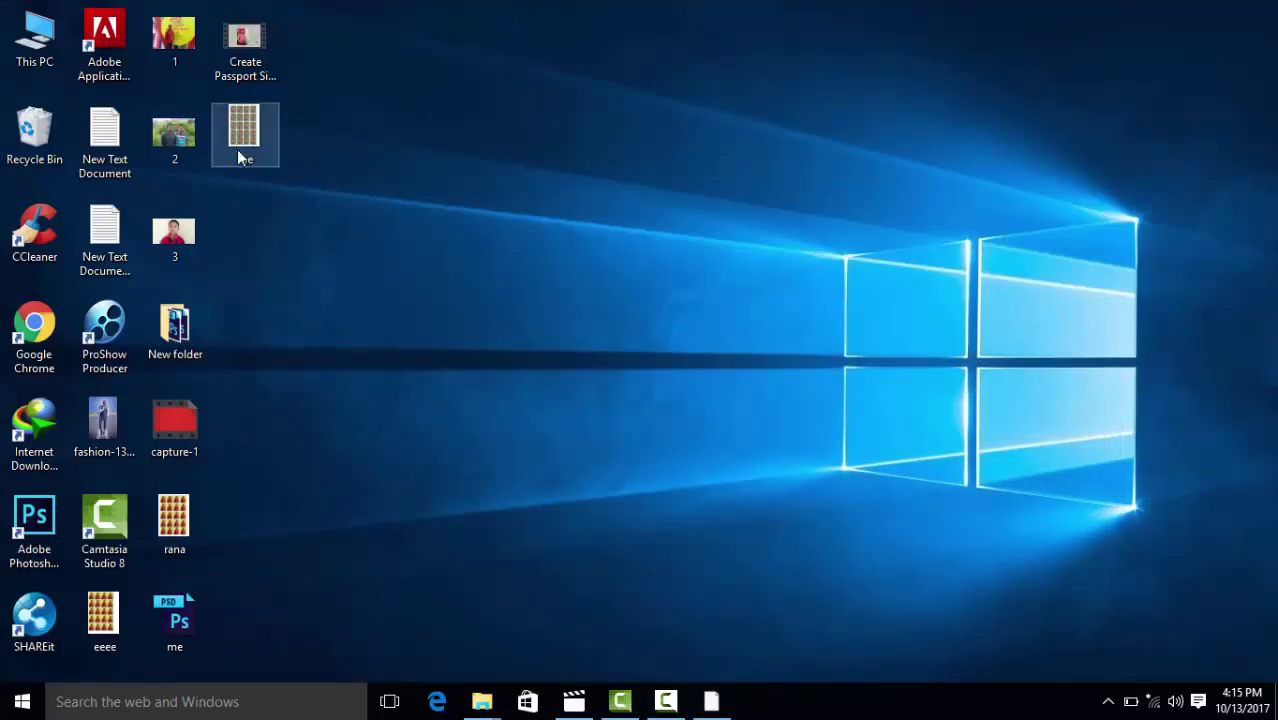
Open the 'me' JPEG from the desktop in Windows Photos
double_click(247, 132)
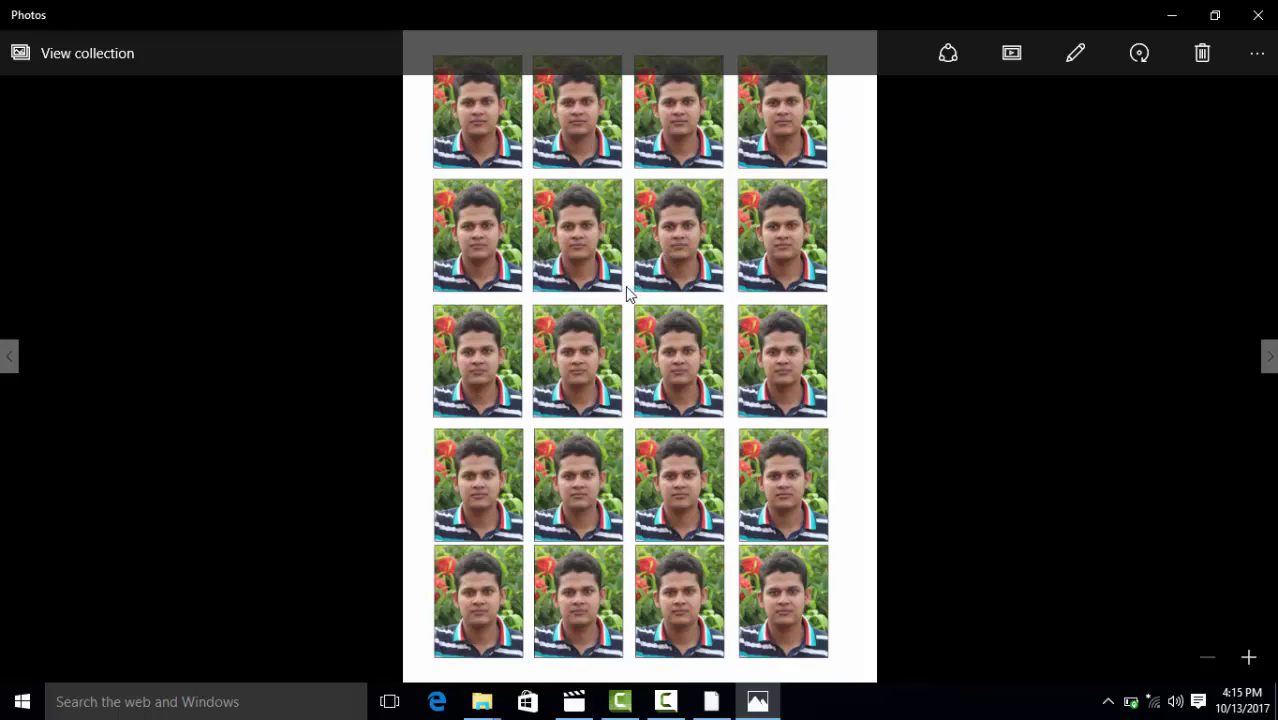
scroll(608, 290, up, 1)
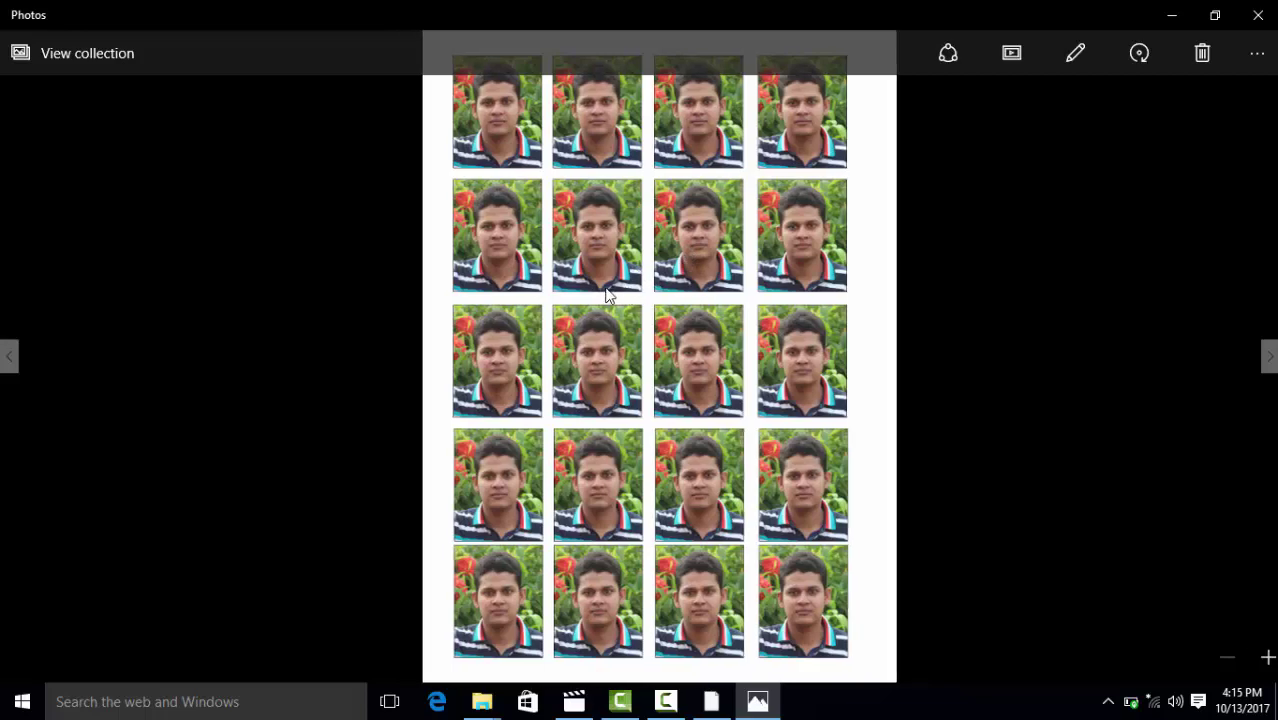
scroll(603, 287, down, 1)
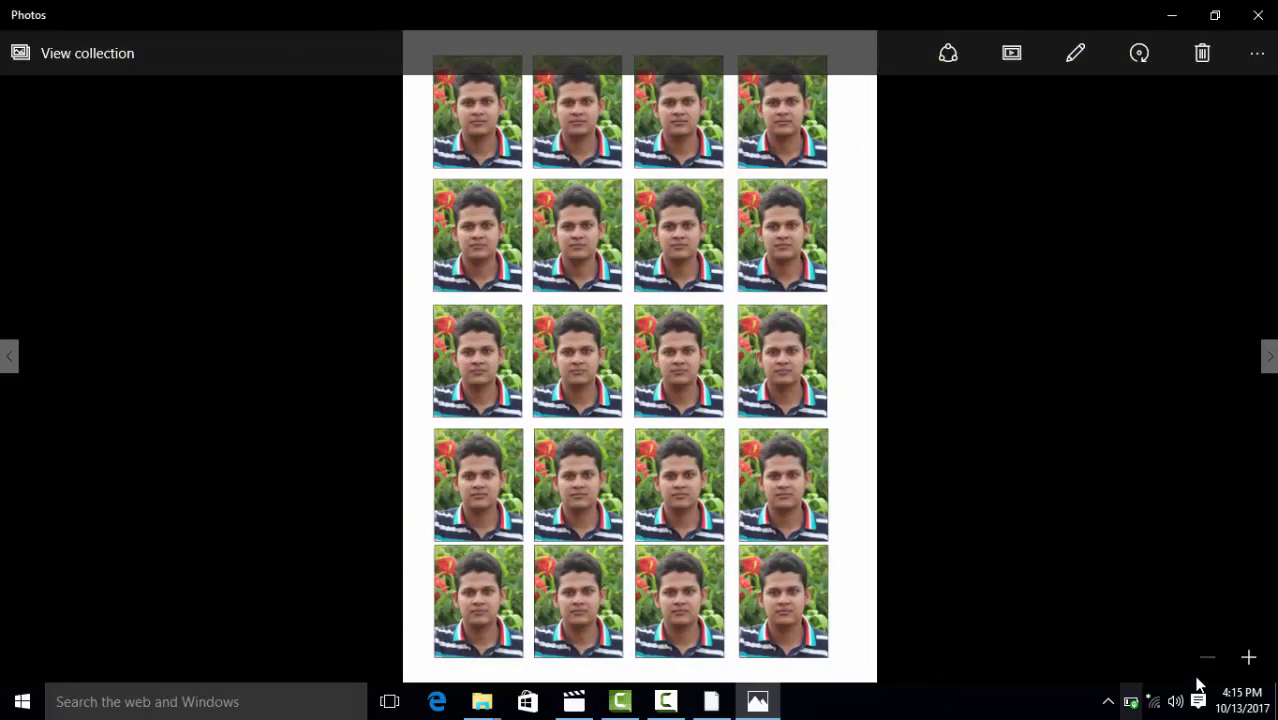
Zoom in twice and scroll through the rows of 20 bordered portraits
click(1248, 657)
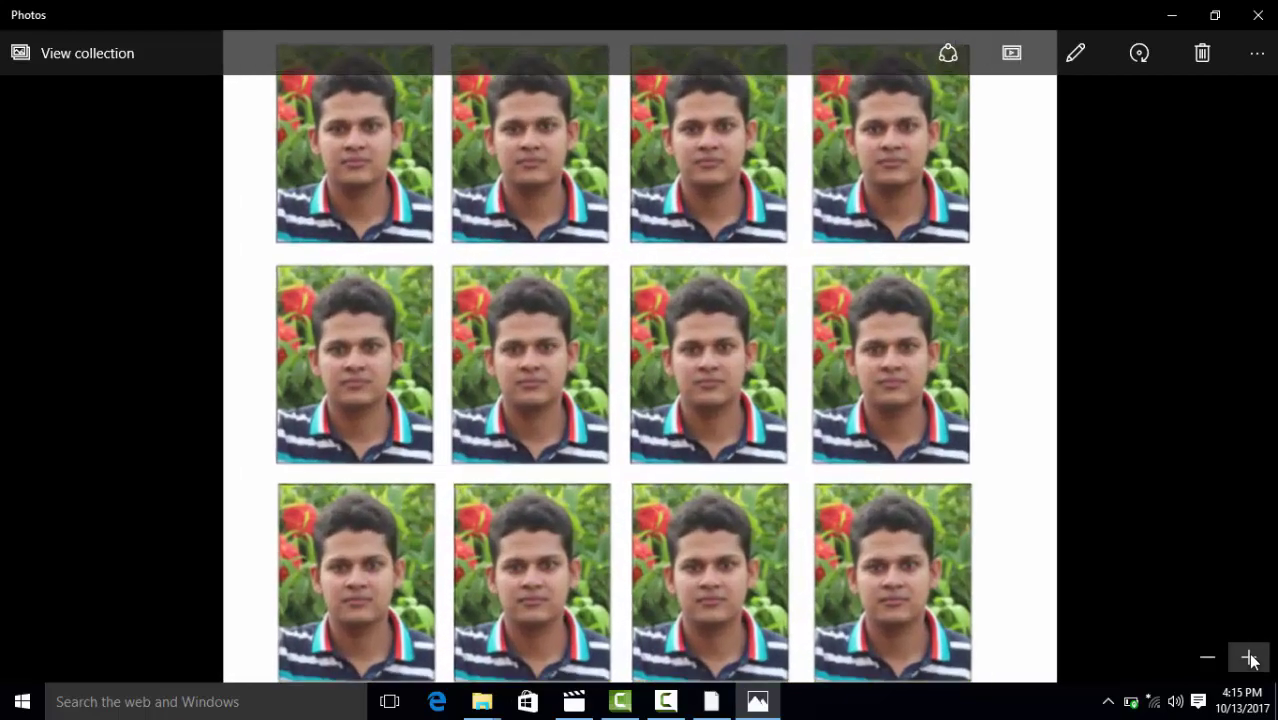
click(1248, 657)
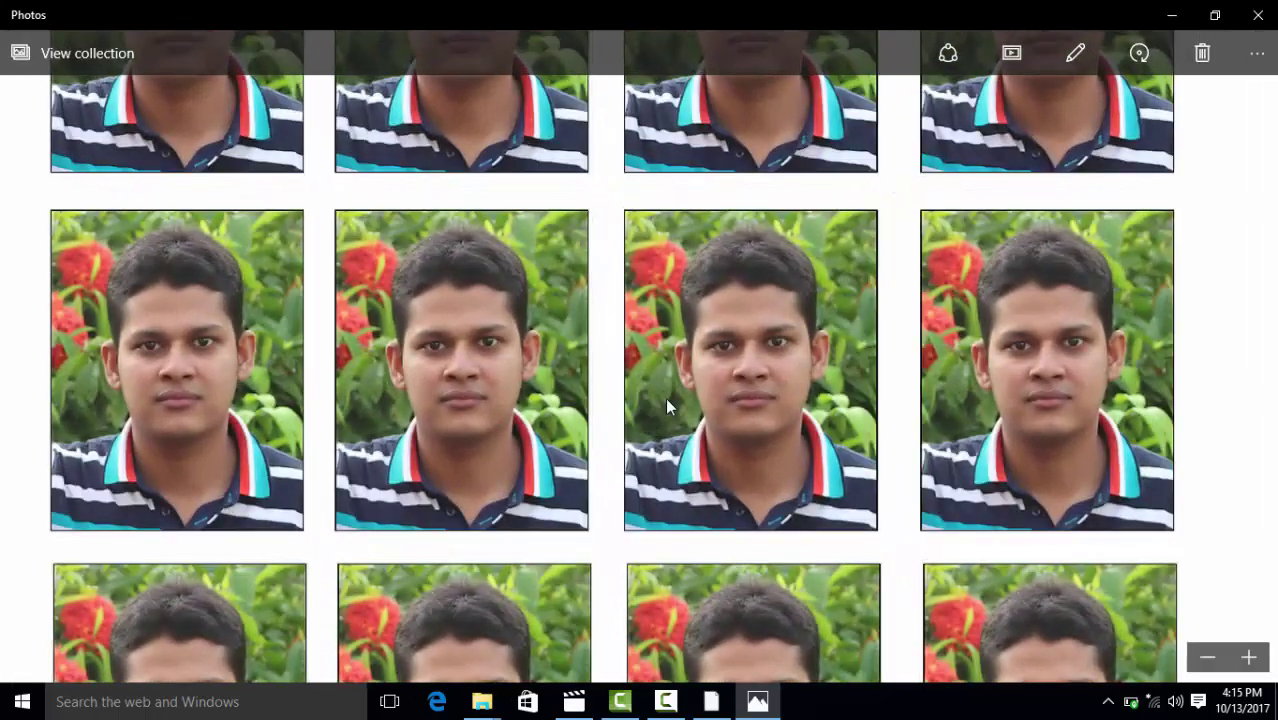
scroll(679, 397, up, 2)
scroll(679, 397, down, 1)
scroll(679, 397, down, 2)
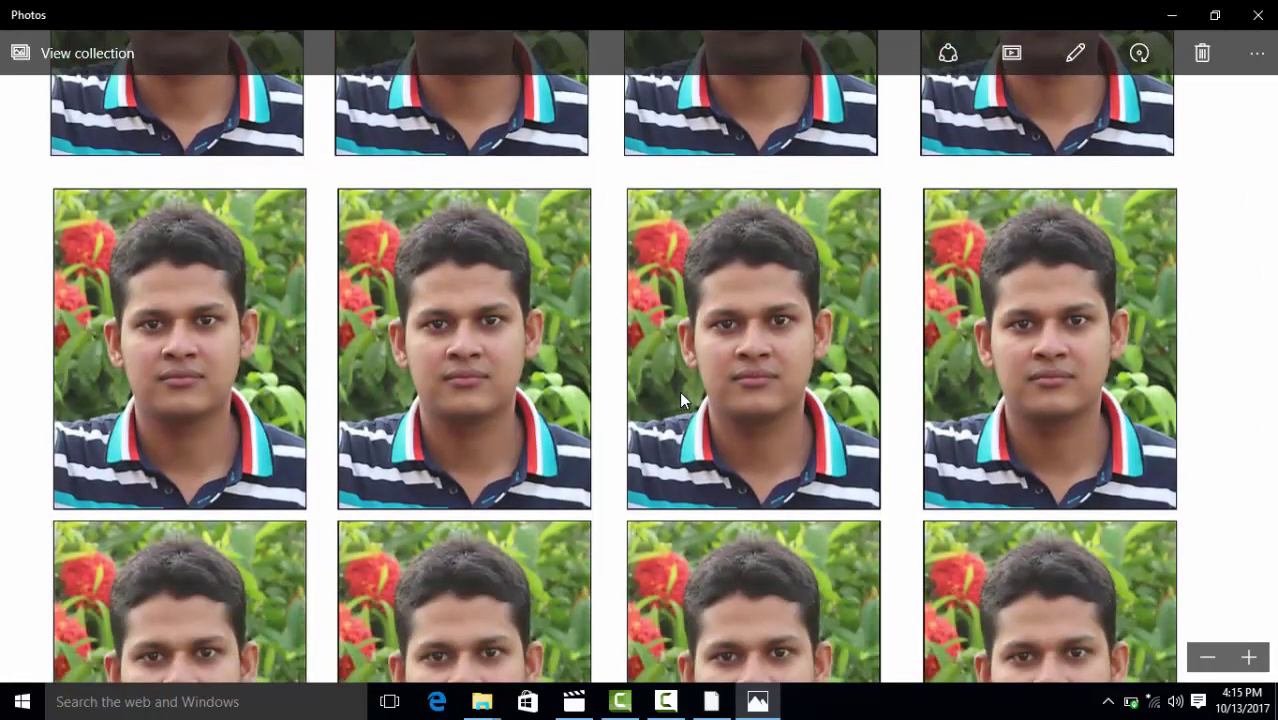
scroll(685, 385, down, 2)
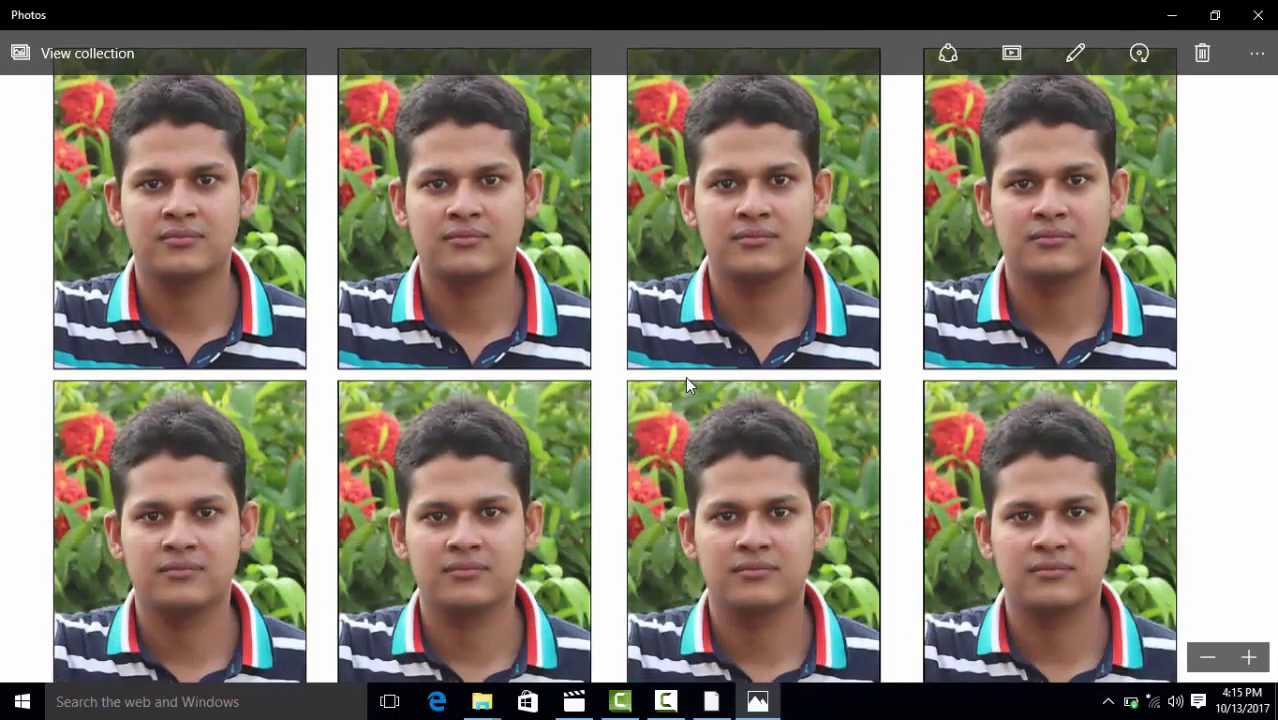
scroll(687, 383, down, 1)
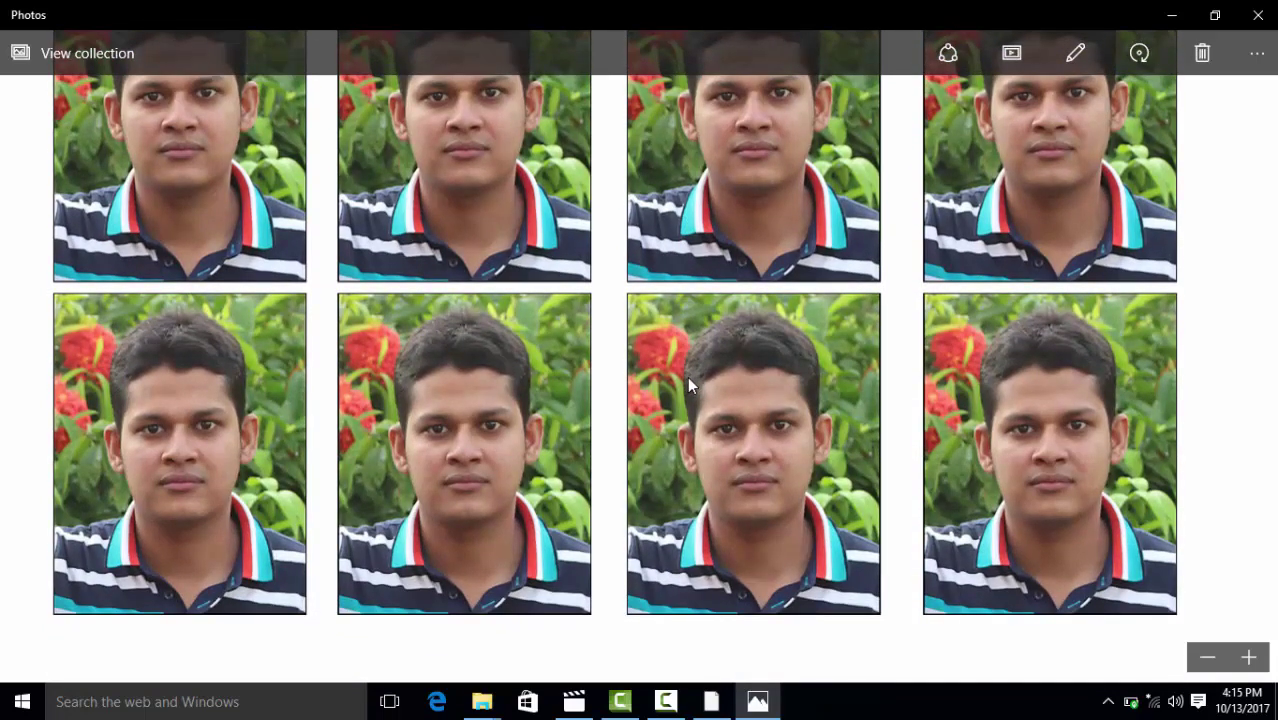